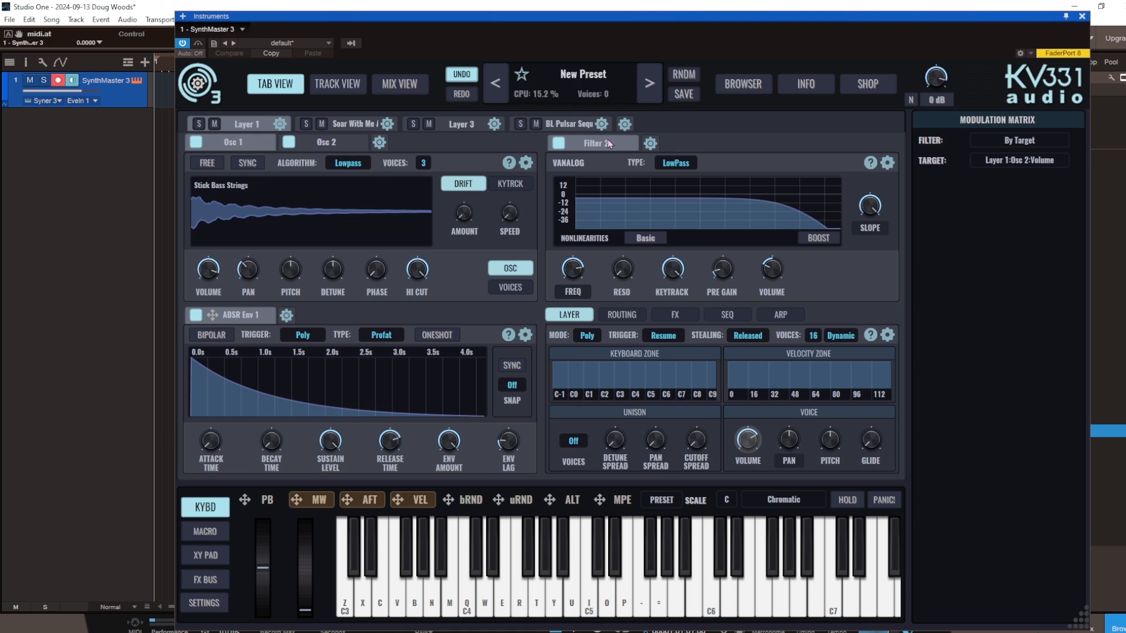
- Examine the oscillators, filters and envelopes of the layers Soar With Me, BL Pulsar Sequence, Layer 3 and Layer 1
{"action": "left_click", "coordinate": [345, 125]}
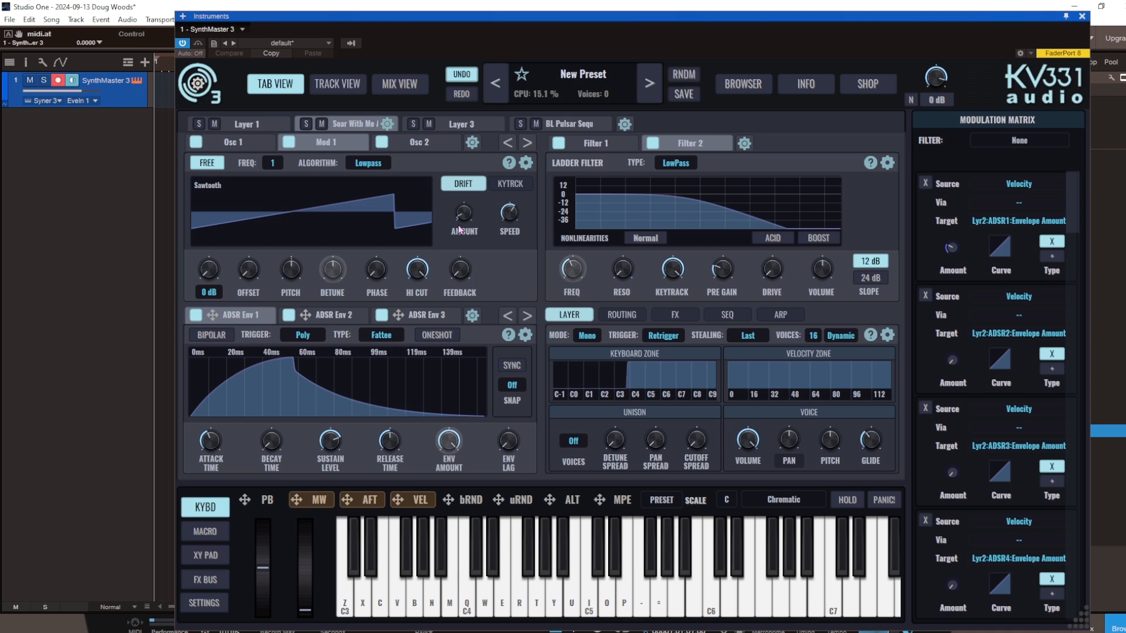
{"action": "left_click", "coordinate": [566, 128]}
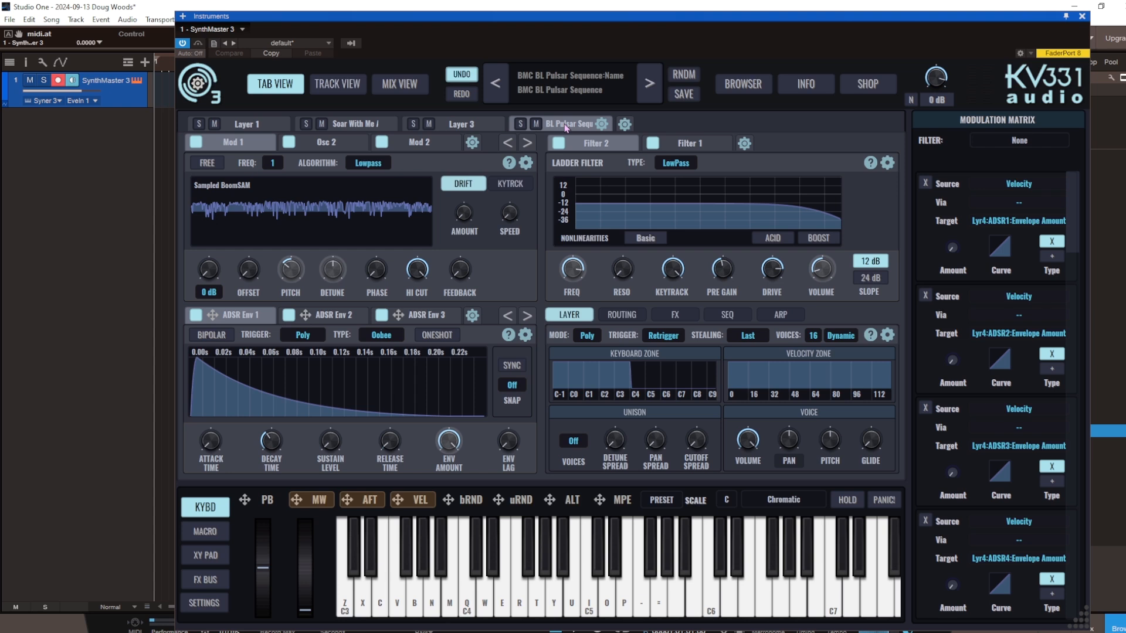
{"action": "left_click", "coordinate": [461, 124]}
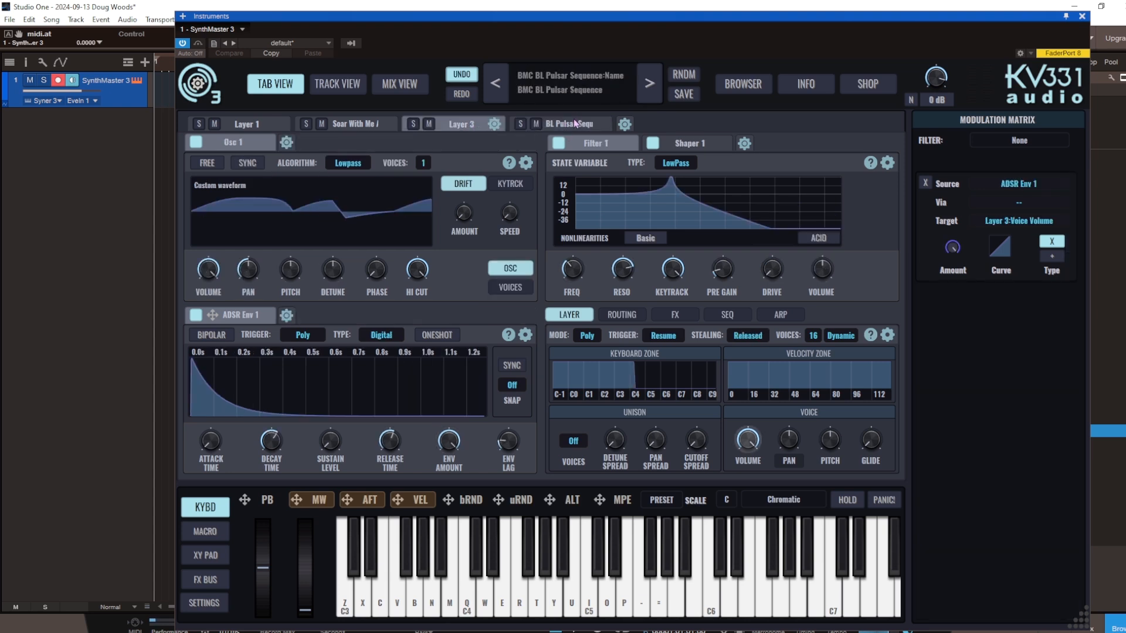
{"action": "left_click", "coordinate": [575, 123]}
{"action": "left_click", "coordinate": [280, 124]}
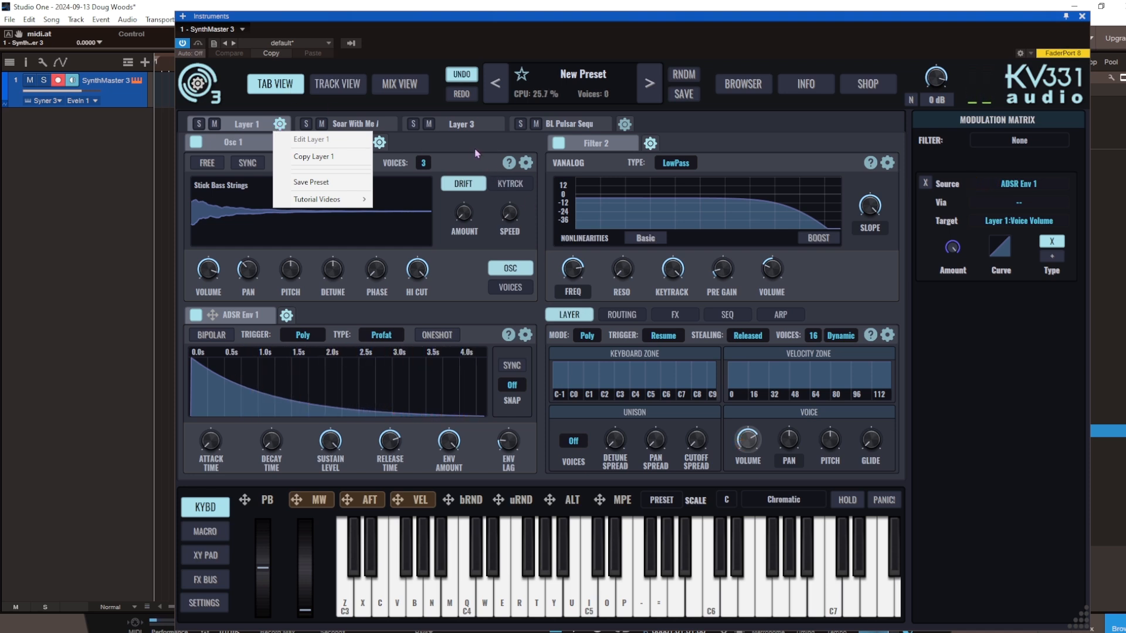
{"action": "left_click", "coordinate": [576, 126]}
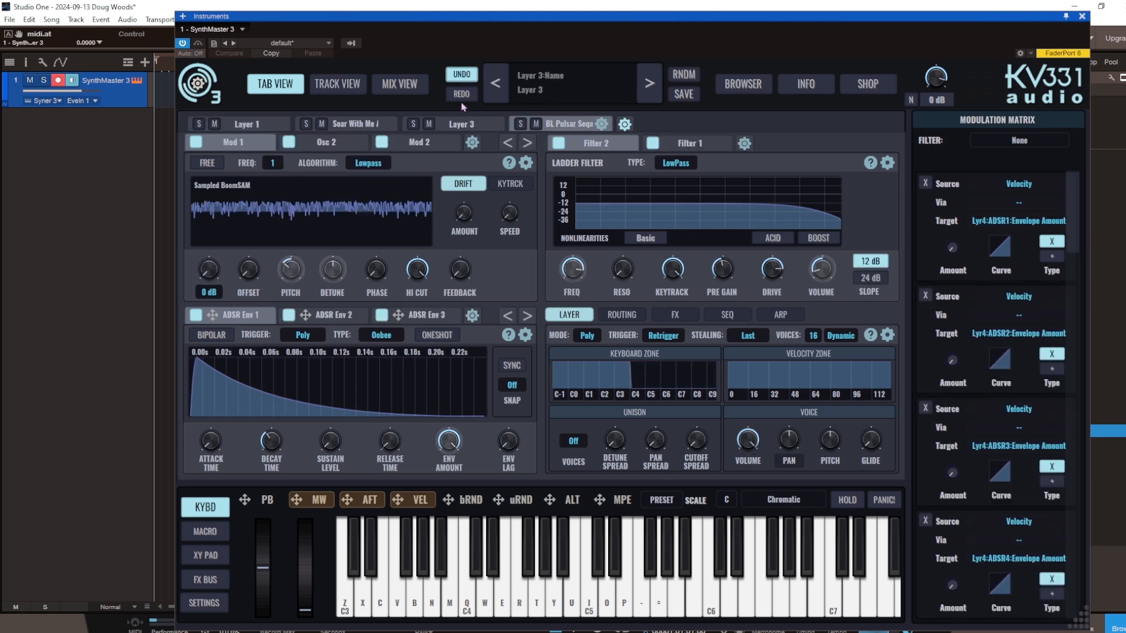
{"action": "left_click", "coordinate": [375, 125]}
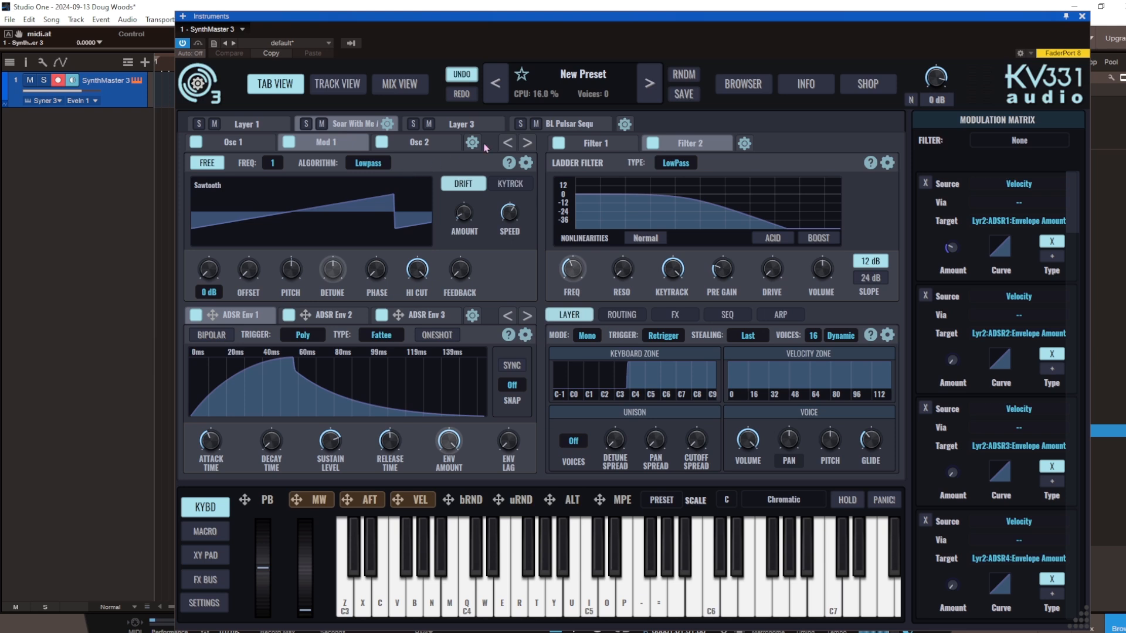
- Initialize the preset to start from a blank single-layer patch
{"action": "left_click", "coordinate": [589, 82]}
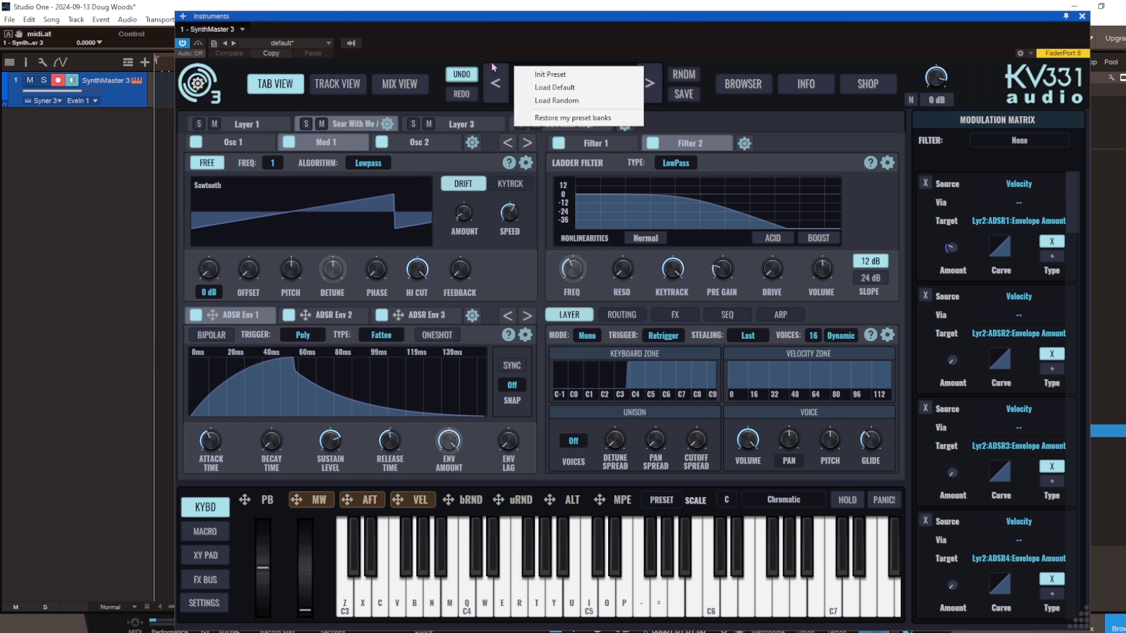
{"action": "left_click", "coordinate": [548, 75]}
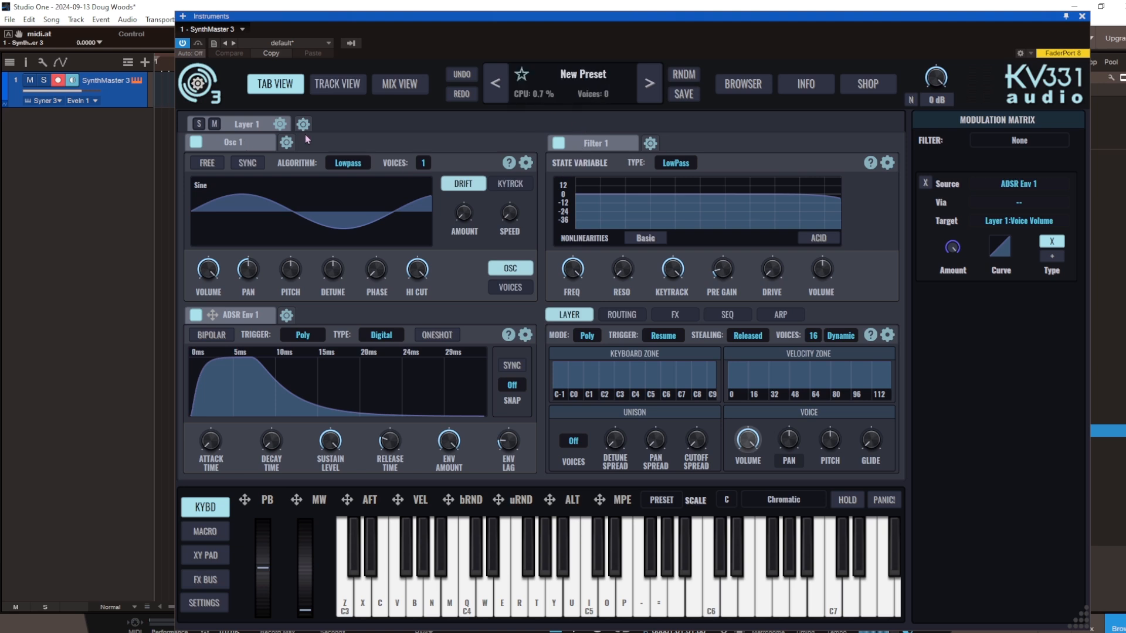
- Examine the oscillator types that can be added to Layer 1 without adding one
{"action": "left_click", "coordinate": [287, 142]}
{"action": "mouse_move", "coordinate": [312, 162]}
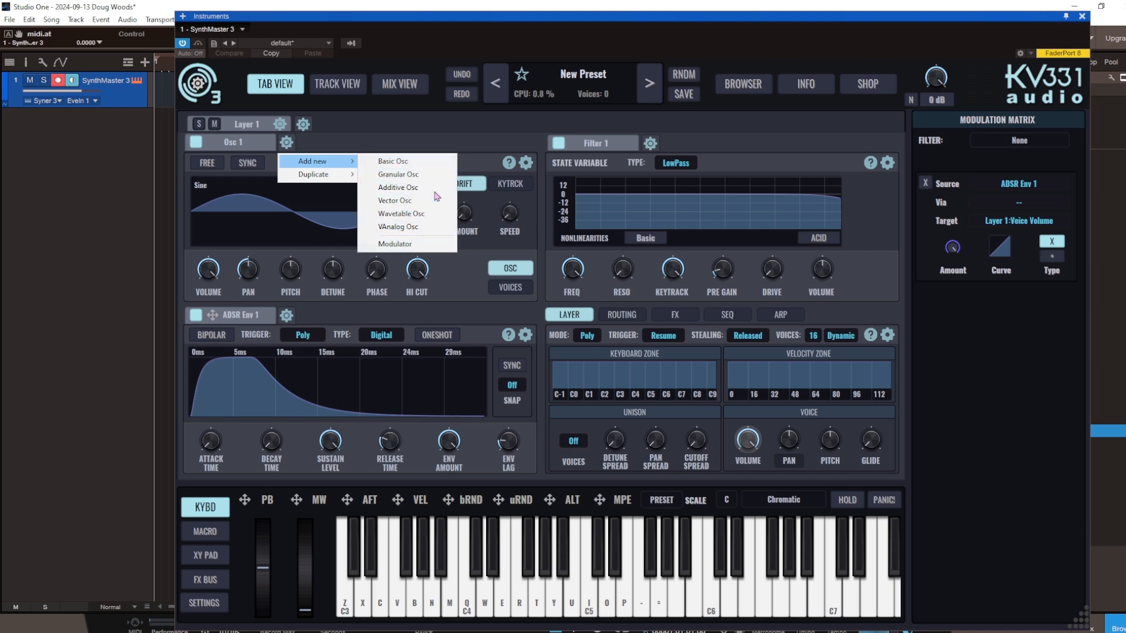
{"action": "left_click", "coordinate": [477, 147]}
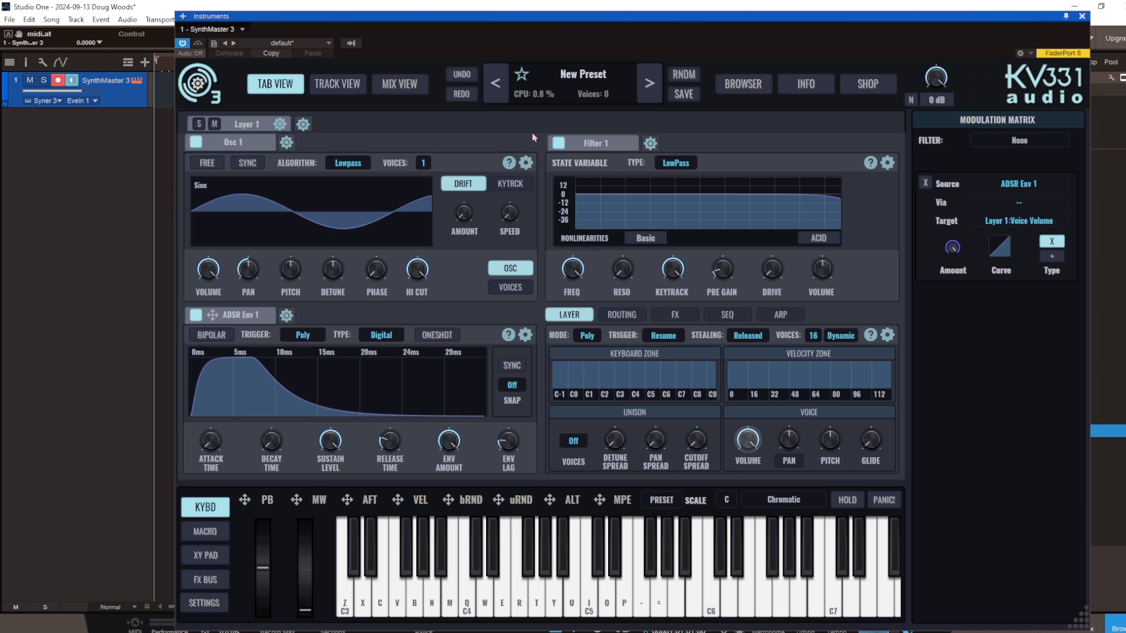
- Examine Layer 1's sequencer, arpeggiator, voice and zone settings in the Track View
{"action": "left_click", "coordinate": [337, 86]}
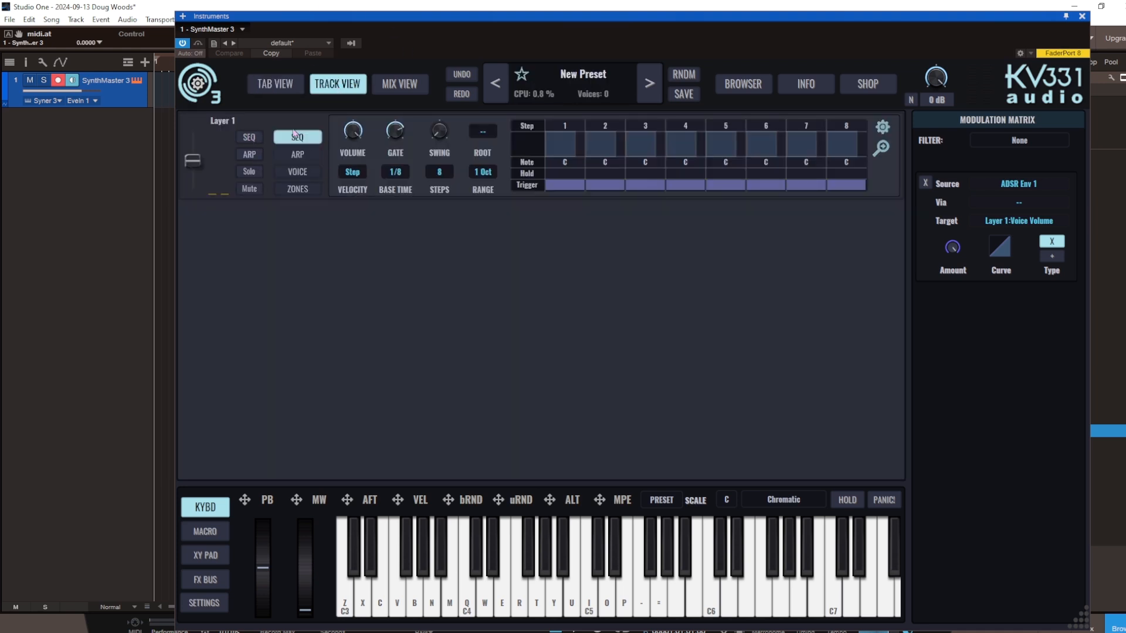
{"action": "left_click", "coordinate": [298, 155]}
{"action": "left_click", "coordinate": [297, 171]}
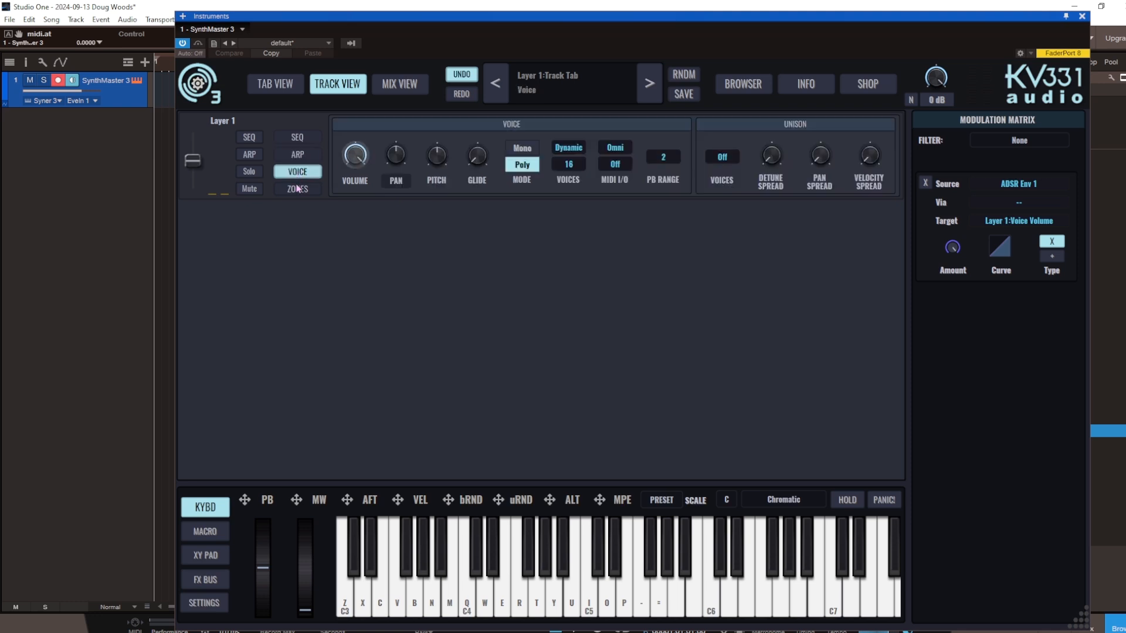
{"action": "left_click", "coordinate": [297, 190]}
{"action": "left_click", "coordinate": [298, 141]}
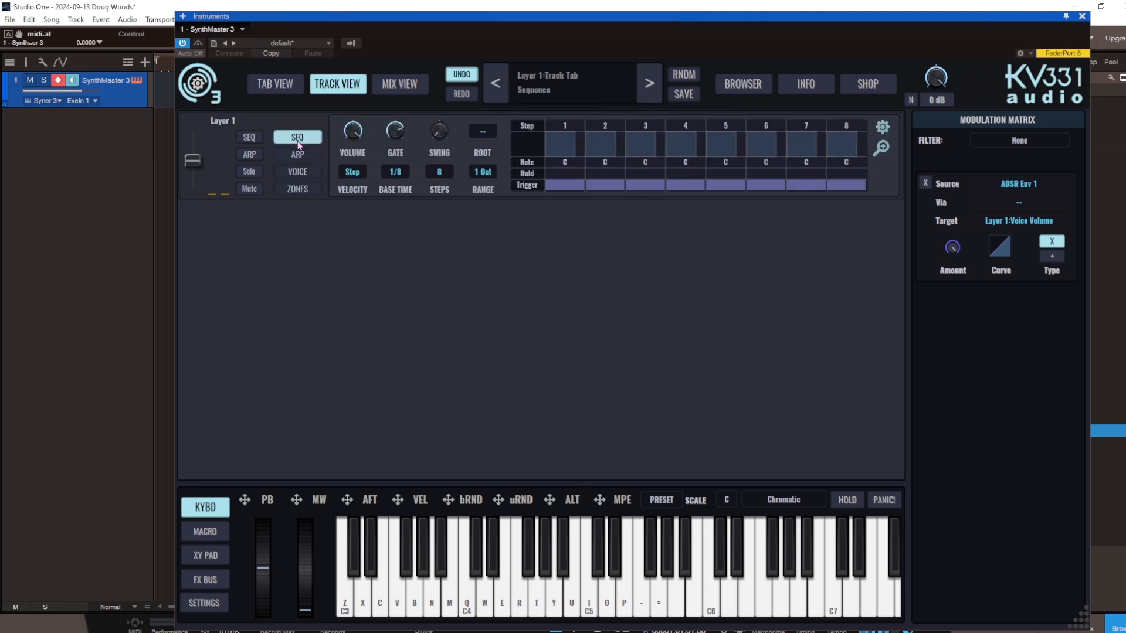
- Examine Layer 1's sequencer and arpeggiator pages in the Tab View, ending on the layer settings
{"action": "left_click", "coordinate": [281, 88]}
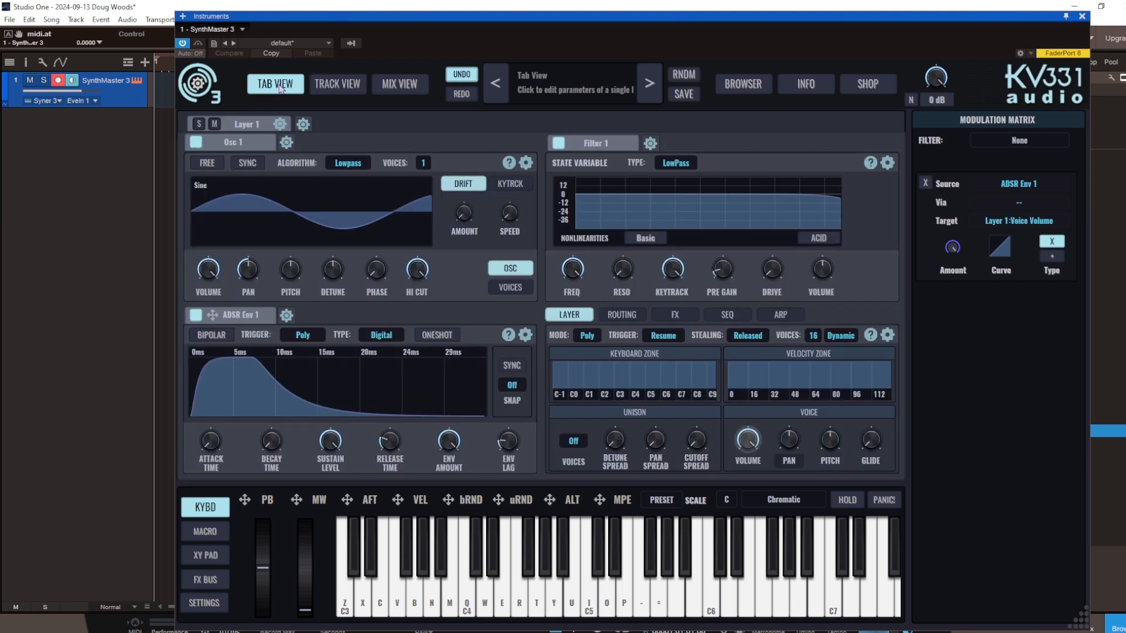
{"action": "left_click", "coordinate": [719, 316]}
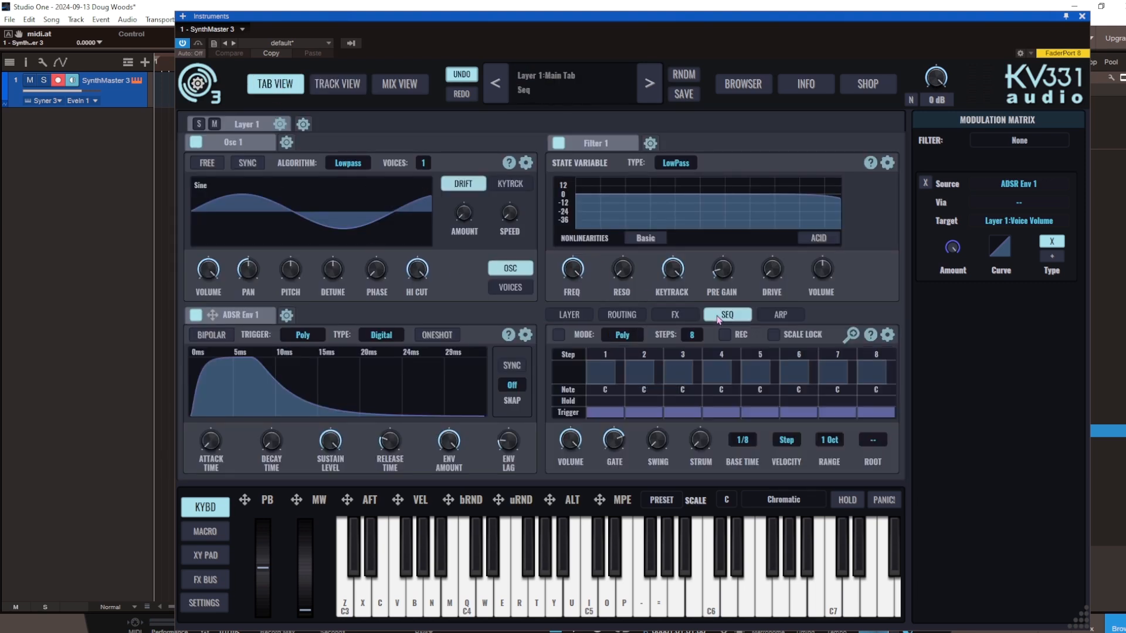
{"action": "left_click", "coordinate": [779, 317]}
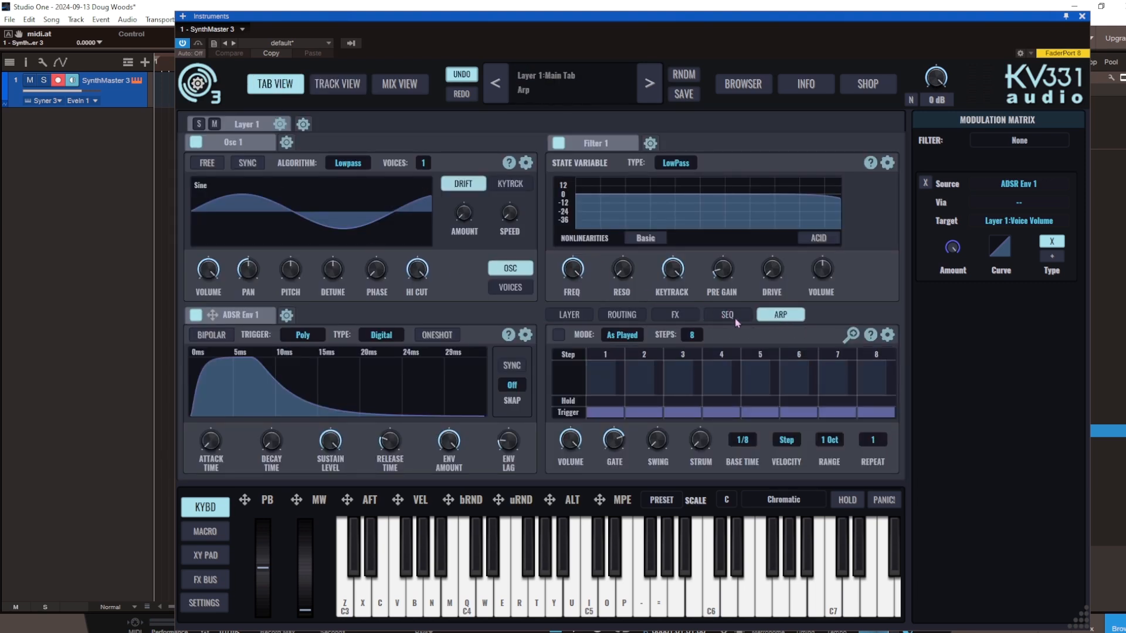
{"action": "left_click", "coordinate": [736, 322]}
{"action": "left_click", "coordinate": [577, 318]}
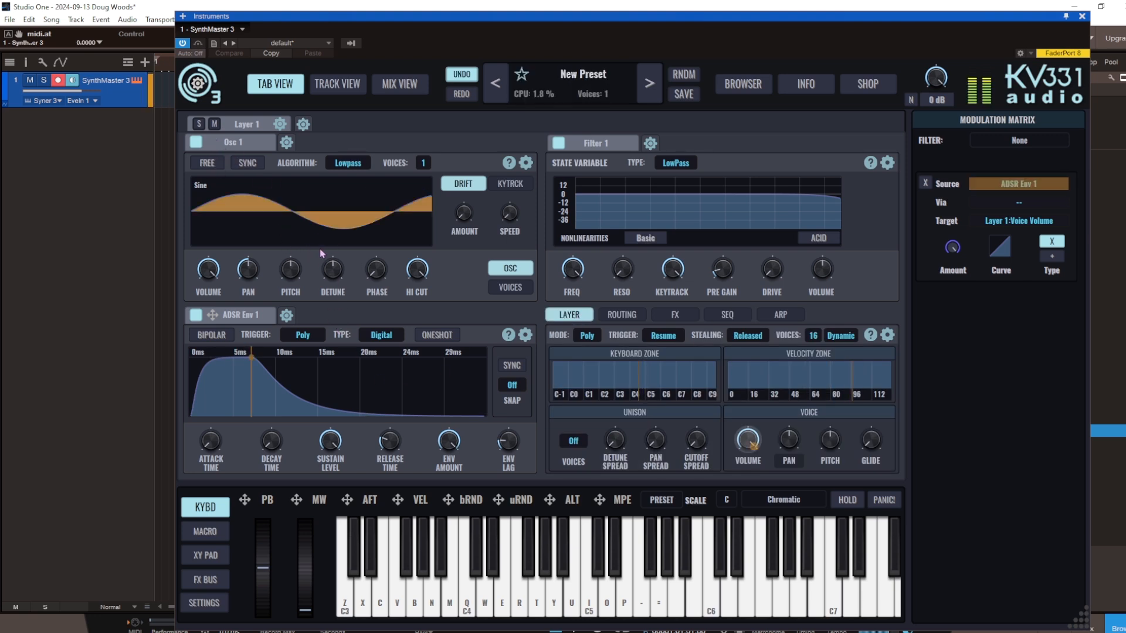
- Edit Osc 1's sine waveform: lift its trough above the centre line, pull its crest below it, and raise the middle point
{"action": "mouse_move", "coordinate": [370, 196]}
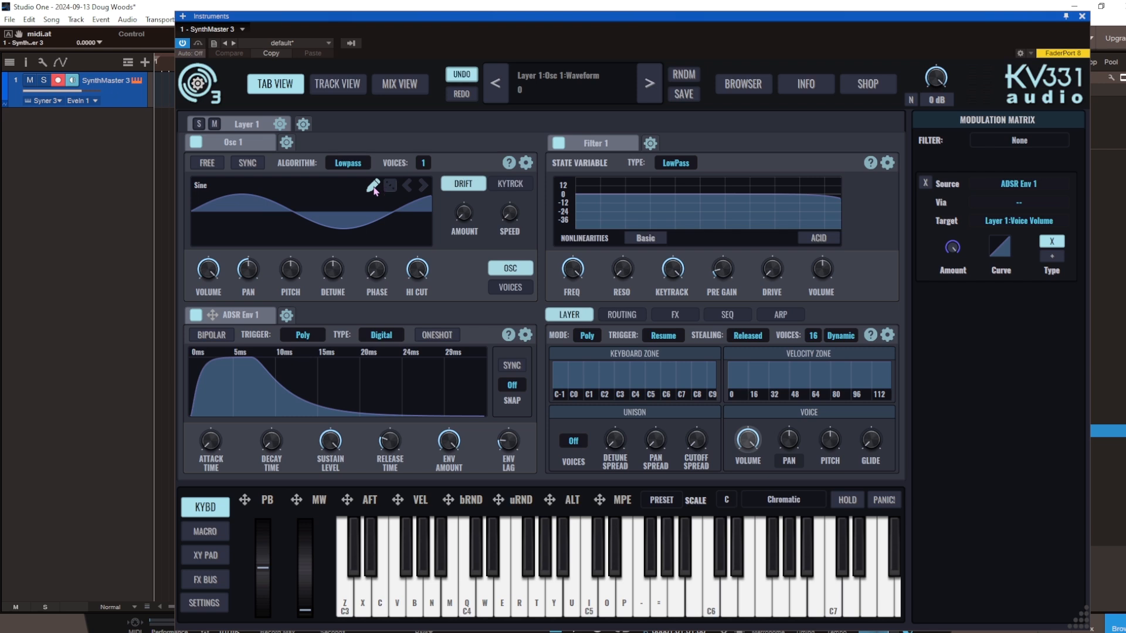
{"action": "left_click", "coordinate": [372, 186]}
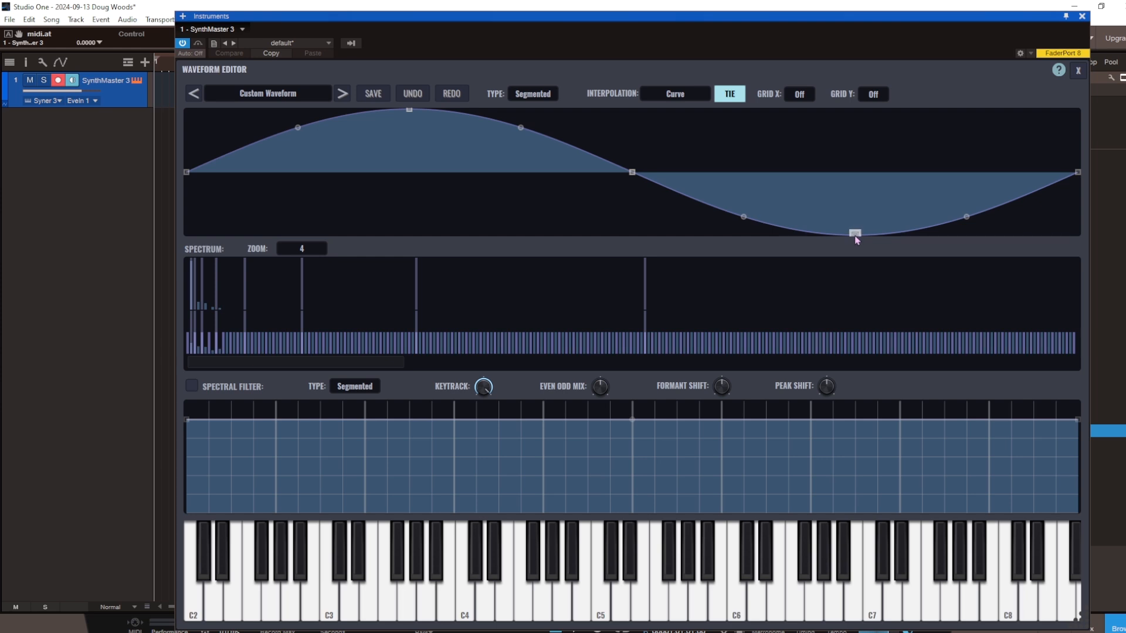
{"action": "left_click_drag", "start_coordinate": [854, 237], "coordinate": [860, 147]}
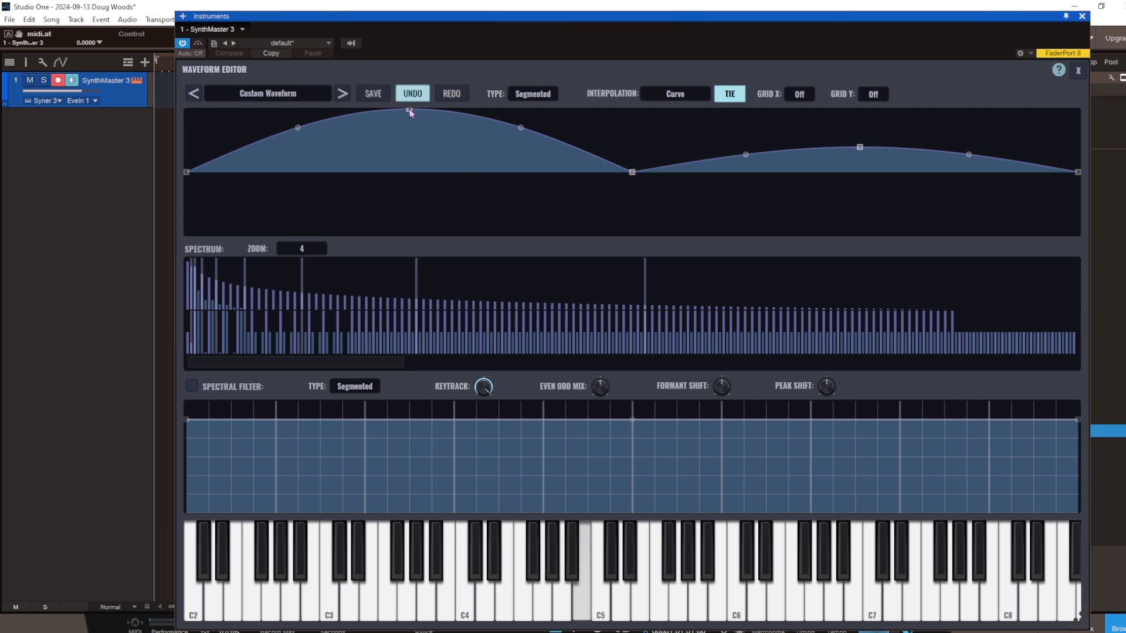
{"action": "left_click_drag", "start_coordinate": [409, 109], "coordinate": [402, 208]}
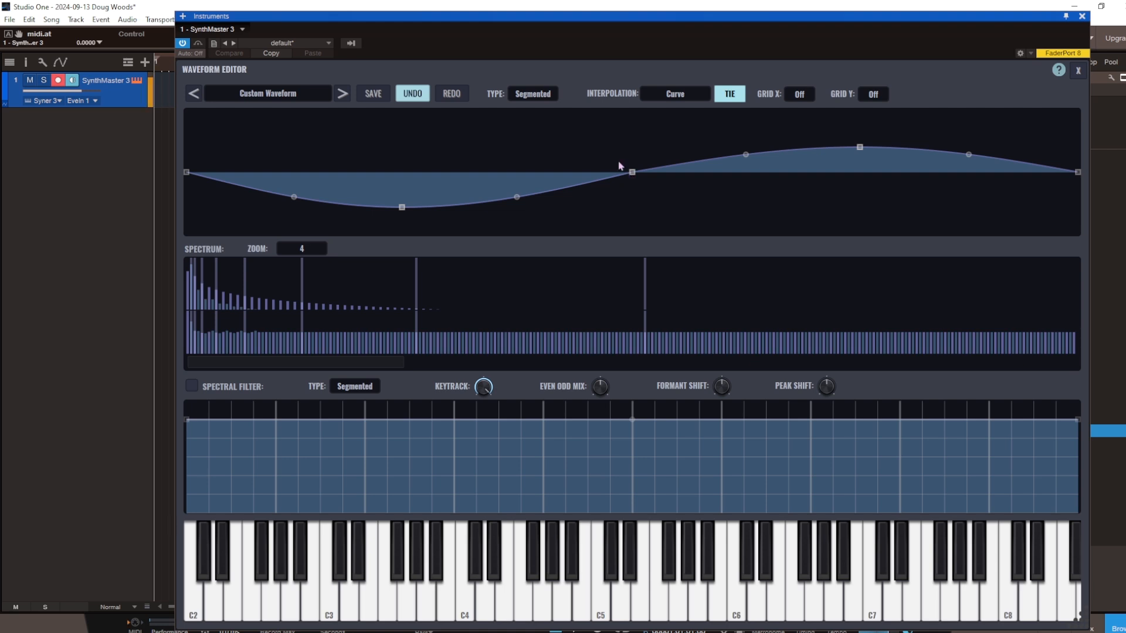
{"action": "left_click_drag", "start_coordinate": [628, 176], "coordinate": [626, 150]}
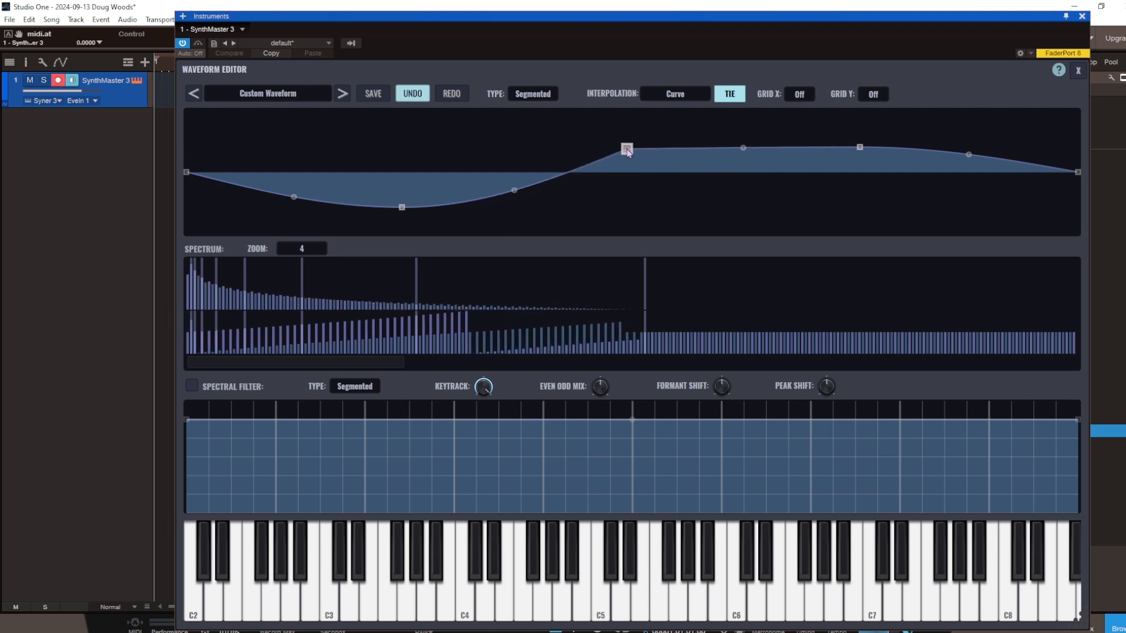
- Add a point just after the raised middle point of the waveform, pull it below the centre line, and close the waveform editor
{"action": "double_click", "coordinate": [678, 151]}
{"action": "left_click_drag", "start_coordinate": [678, 151], "coordinate": [674, 216]}
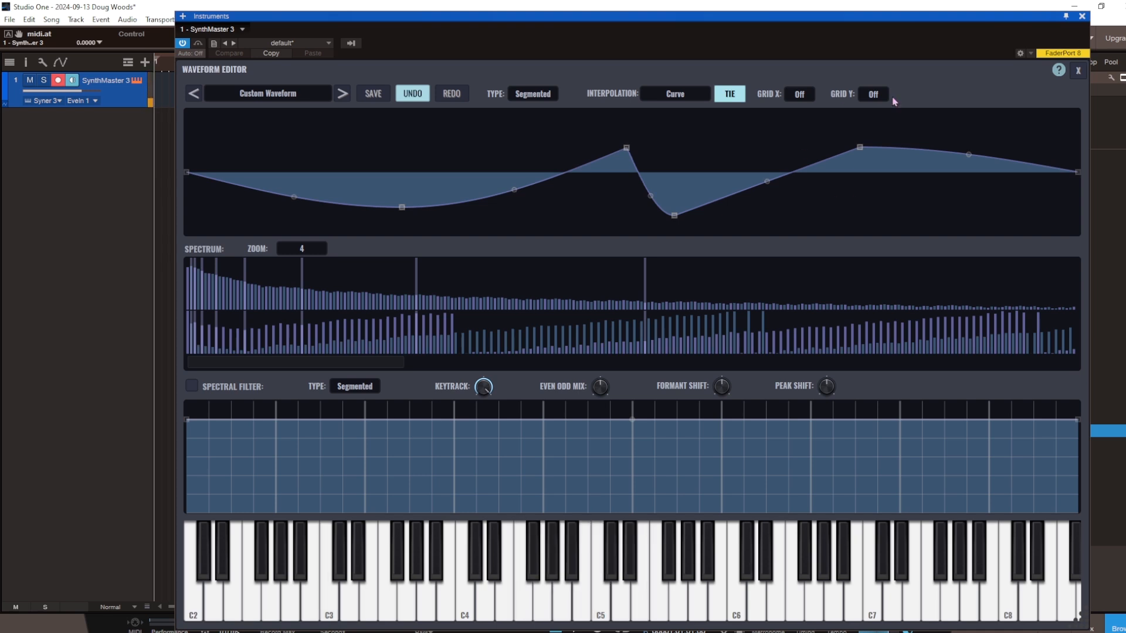
{"action": "left_click", "coordinate": [1079, 71]}
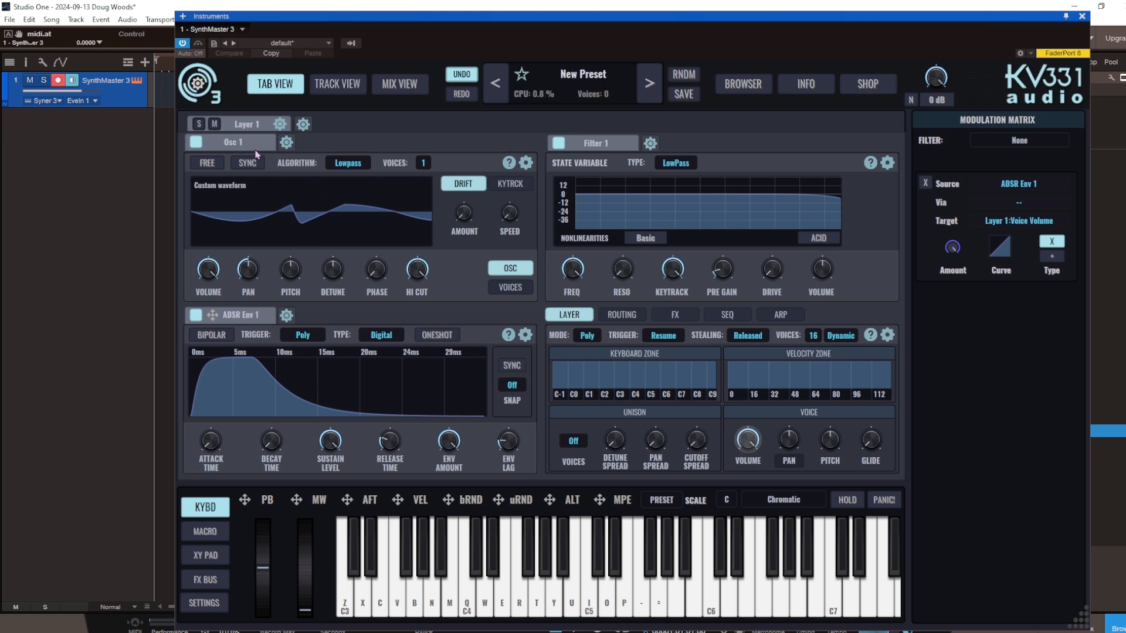
- Add a VAnalog oscillator to Layer 1
{"action": "left_click", "coordinate": [286, 142]}
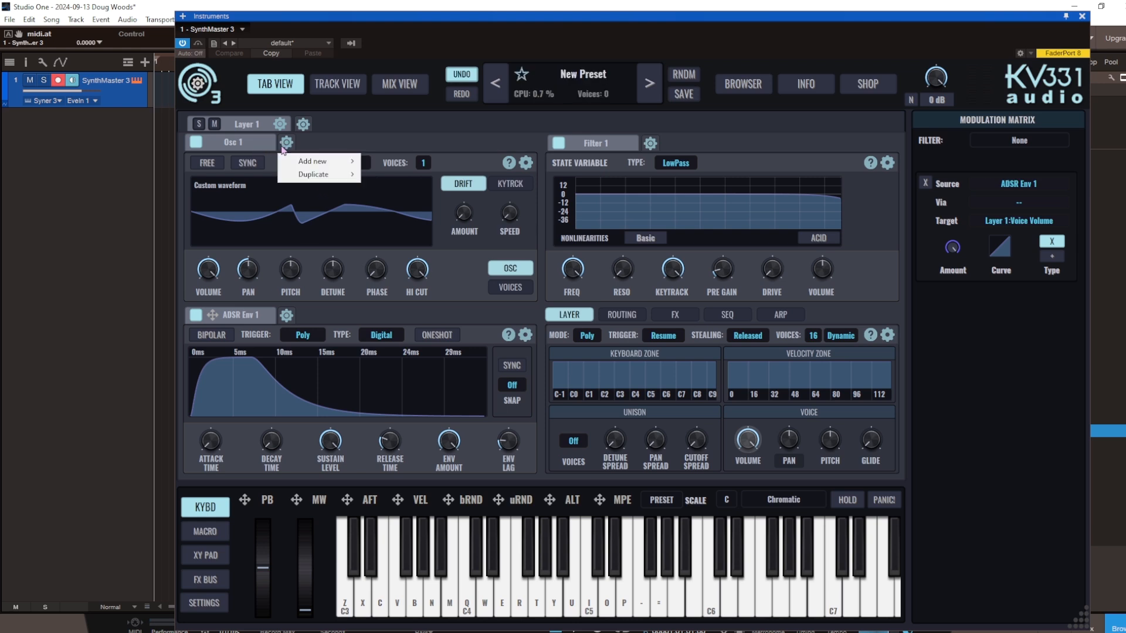
{"action": "mouse_move", "coordinate": [301, 162]}
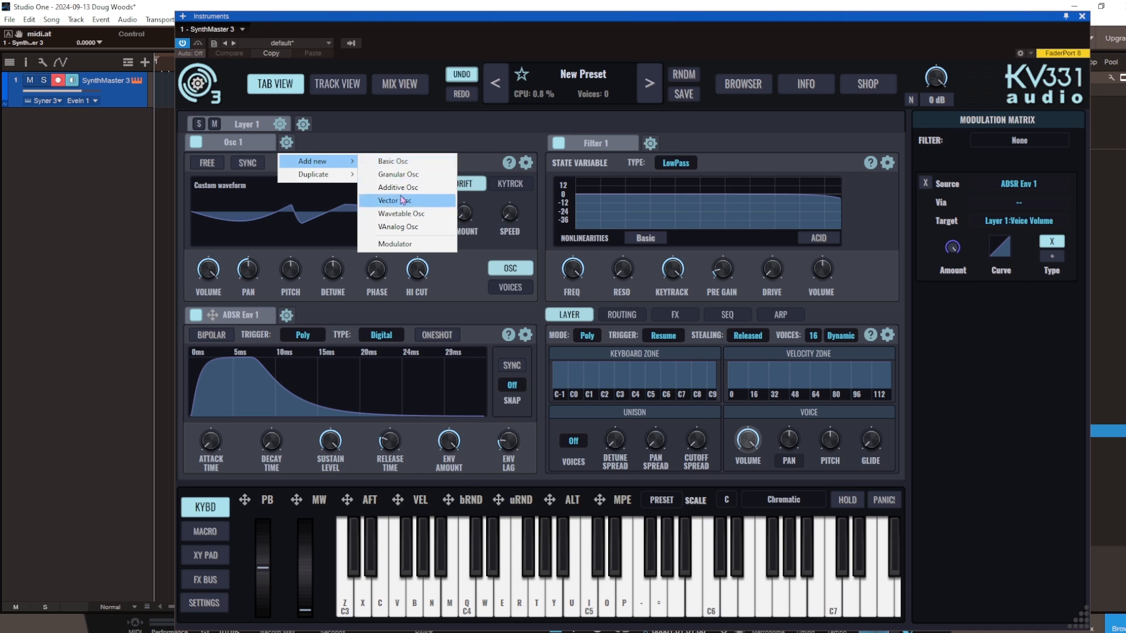
{"action": "left_click", "coordinate": [399, 227]}
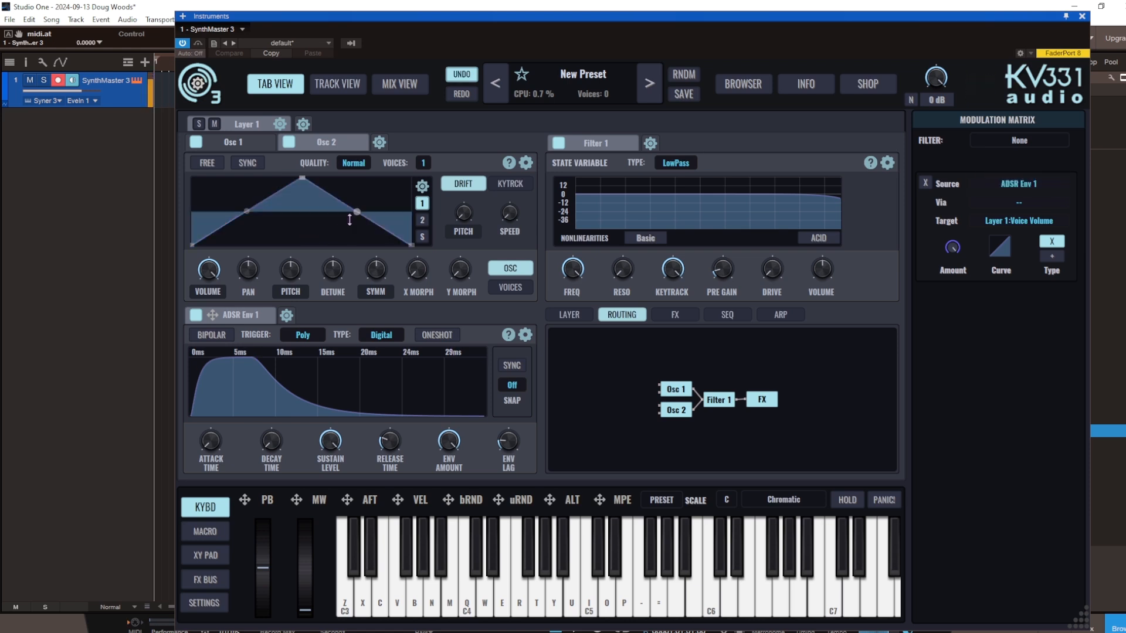
- Bend Osc 2's waves: Wave 1's falling segment slightly down and its rising segment up, and Wave 2's rising segment strongly down
{"action": "mouse_move", "coordinate": [355, 213]}
{"action": "left_mouse_down"}
{"action": "mouse_move", "coordinate": [355, 234]}
{"action": "mouse_move", "coordinate": [355, 213]}
{"action": "mouse_move", "coordinate": [356, 222]}
{"action": "left_mouse_up"}
{"action": "left_click", "coordinate": [423, 220]}
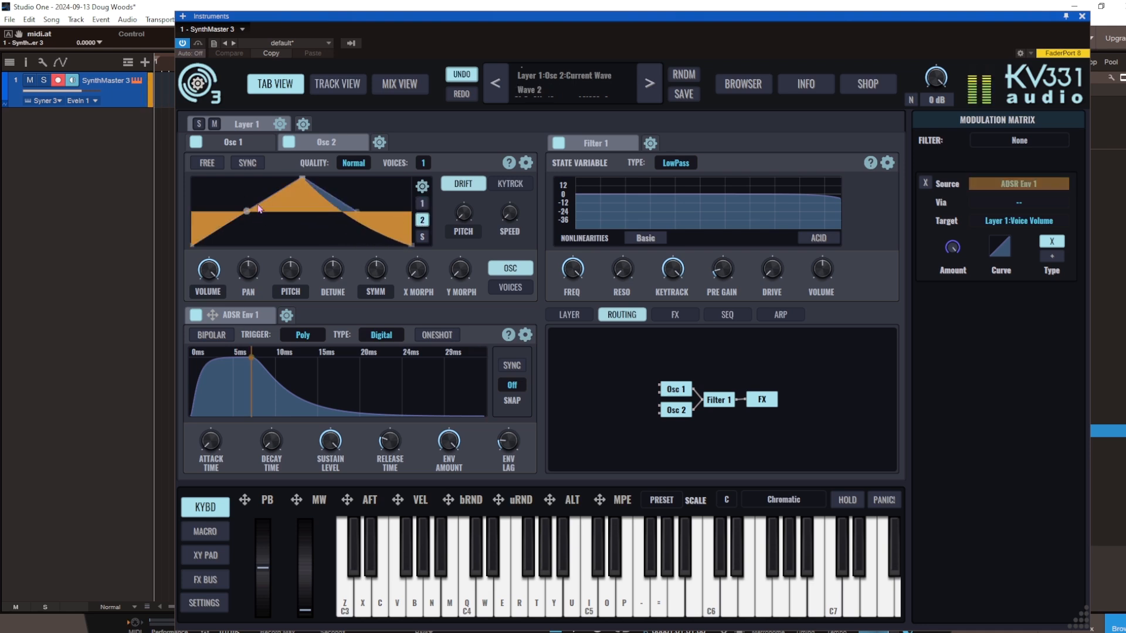
{"action": "left_click_drag", "start_coordinate": [239, 213], "coordinate": [244, 243]}
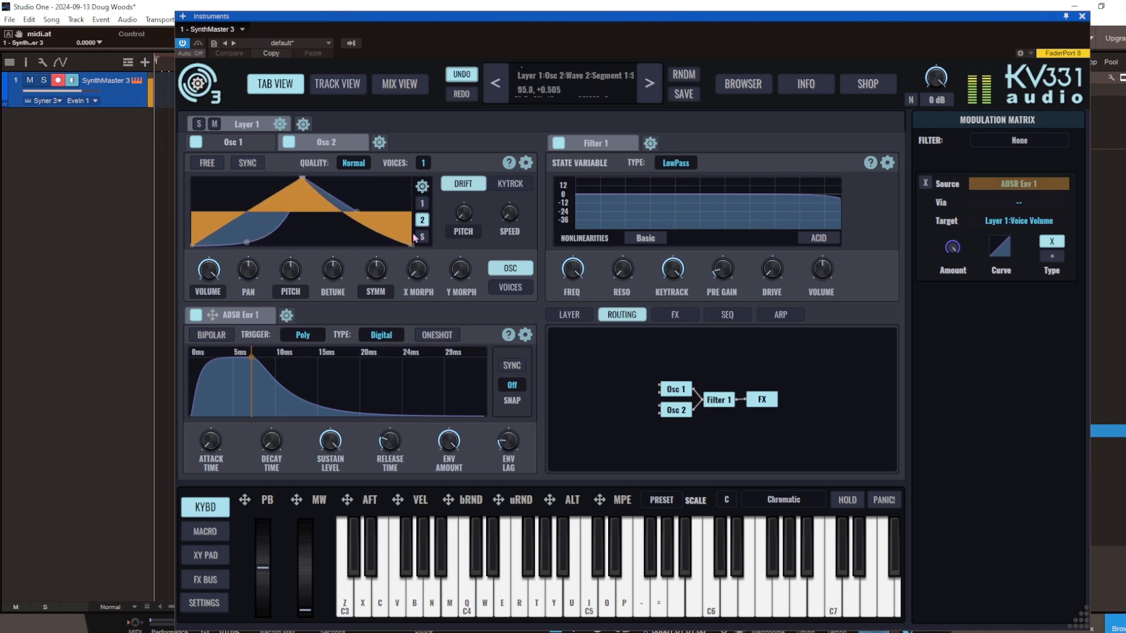
{"action": "left_click", "coordinate": [422, 203]}
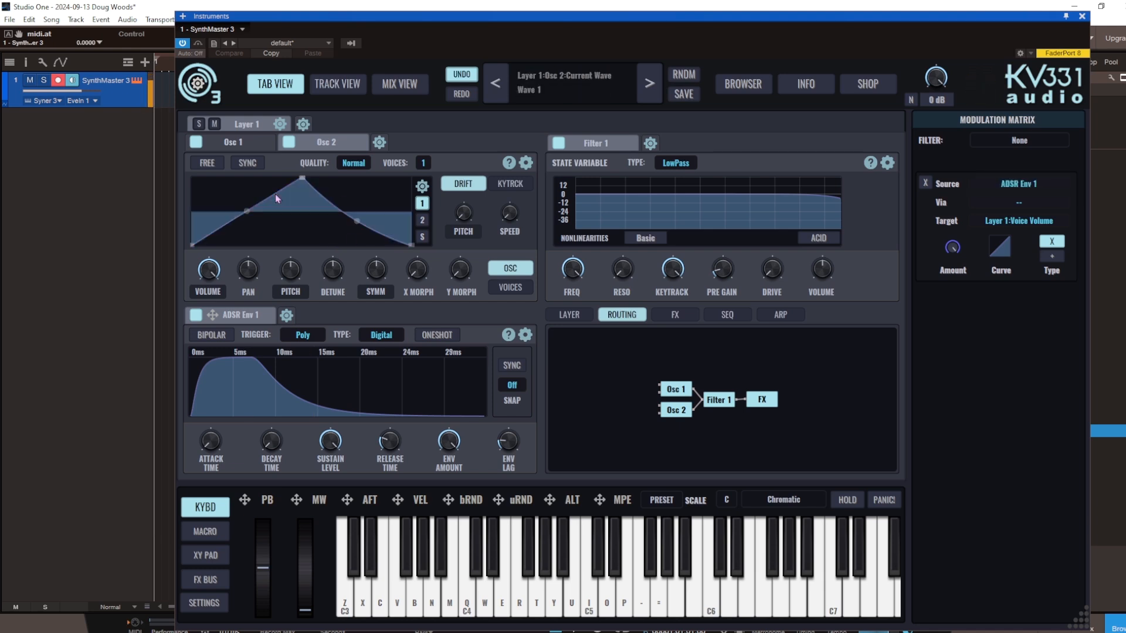
{"action": "mouse_move", "coordinate": [247, 210]}
{"action": "left_mouse_down"}
{"action": "mouse_move", "coordinate": [288, 231]}
{"action": "mouse_move", "coordinate": [251, 196]}
{"action": "left_mouse_up"}
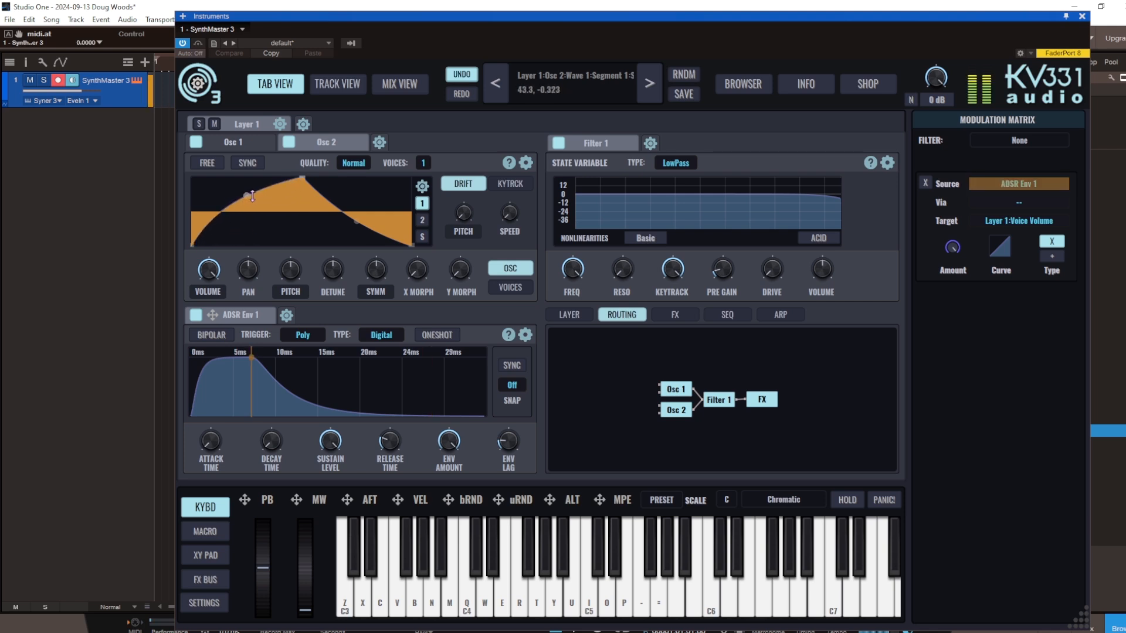
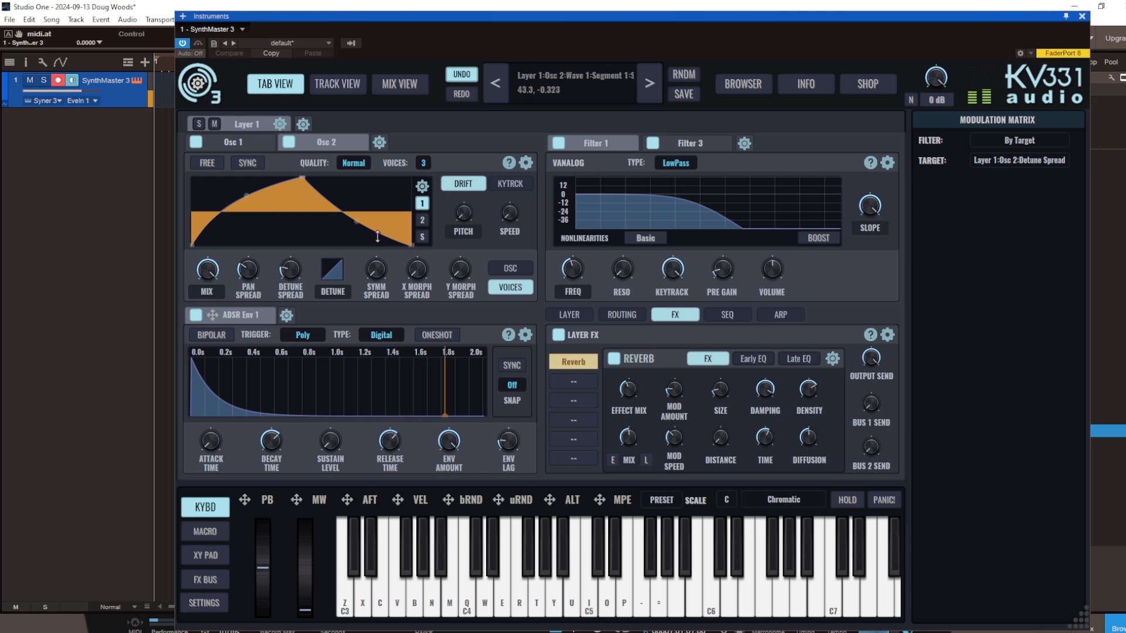
- Add a Waveshaper to Layer 1 alongside Filter 1 and Filter 3
{"action": "left_click", "coordinate": [681, 151]}
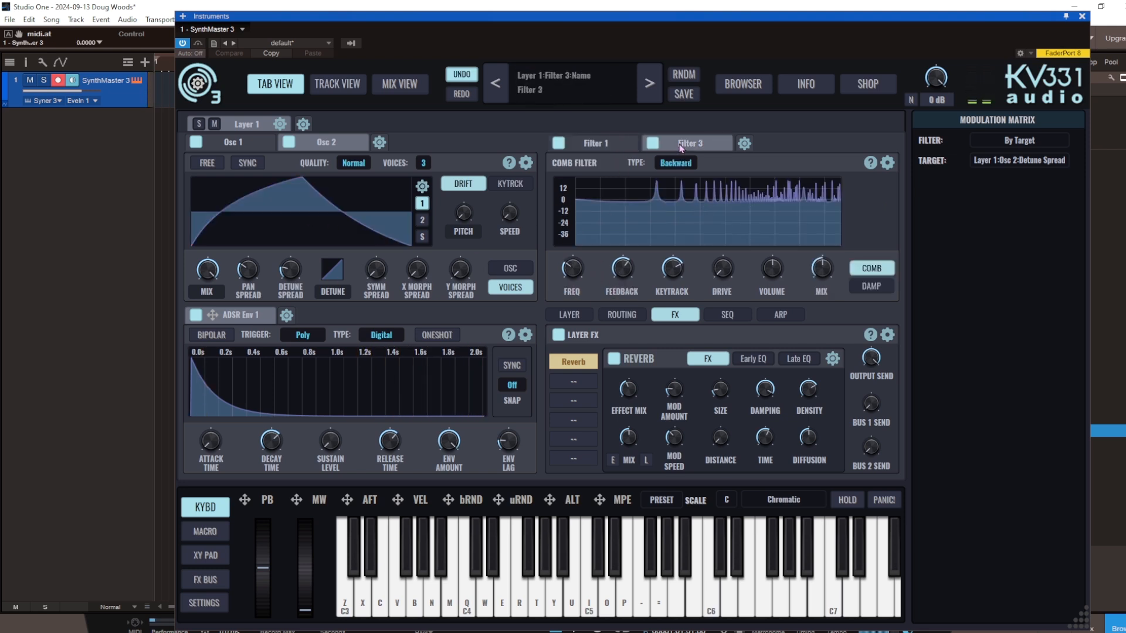
{"action": "left_click", "coordinate": [745, 146]}
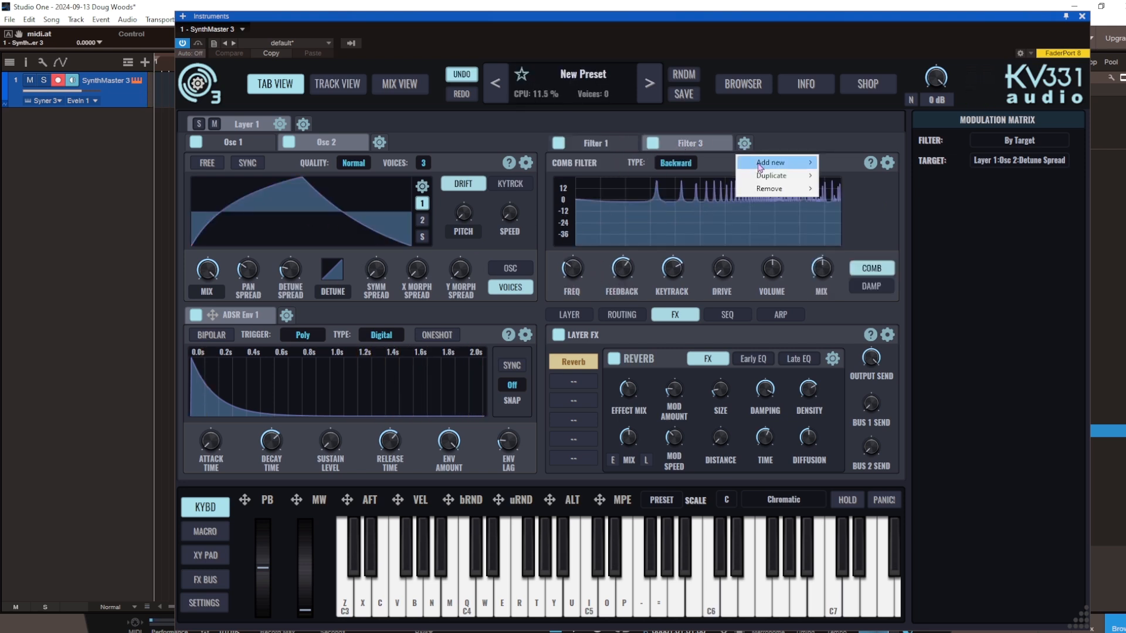
{"action": "mouse_move", "coordinate": [759, 166]}
{"action": "left_click", "coordinate": [885, 288]}
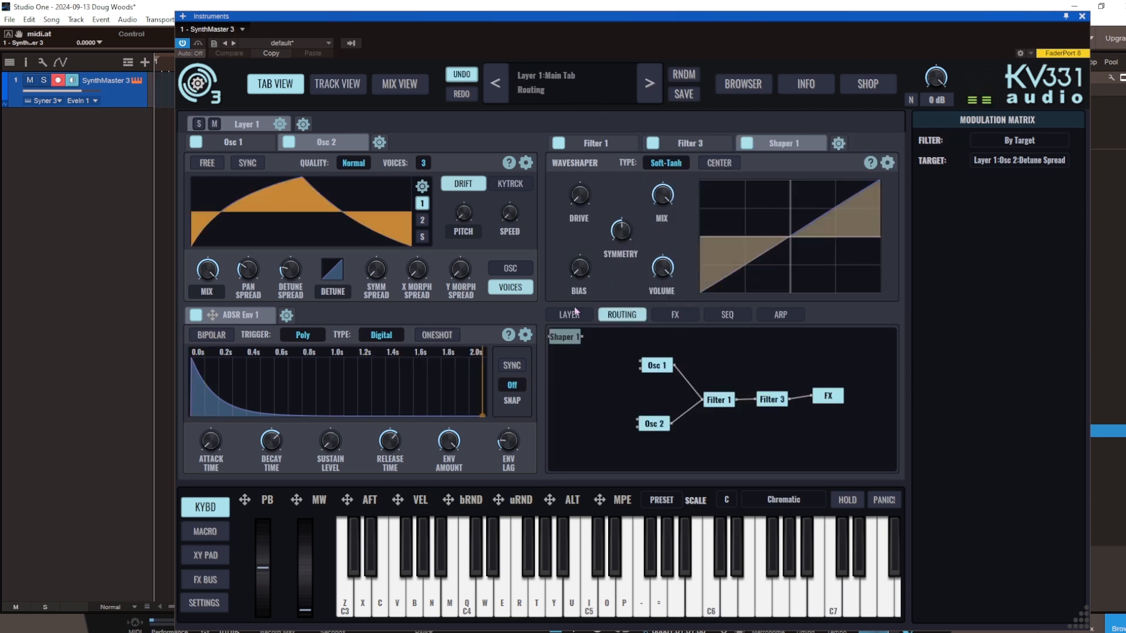
- Move Filter 3 back in Layer 1's routing and place Shaper 1 between Filter 3 and FX
{"action": "left_click_drag", "start_coordinate": [721, 403], "coordinate": [758, 390]}
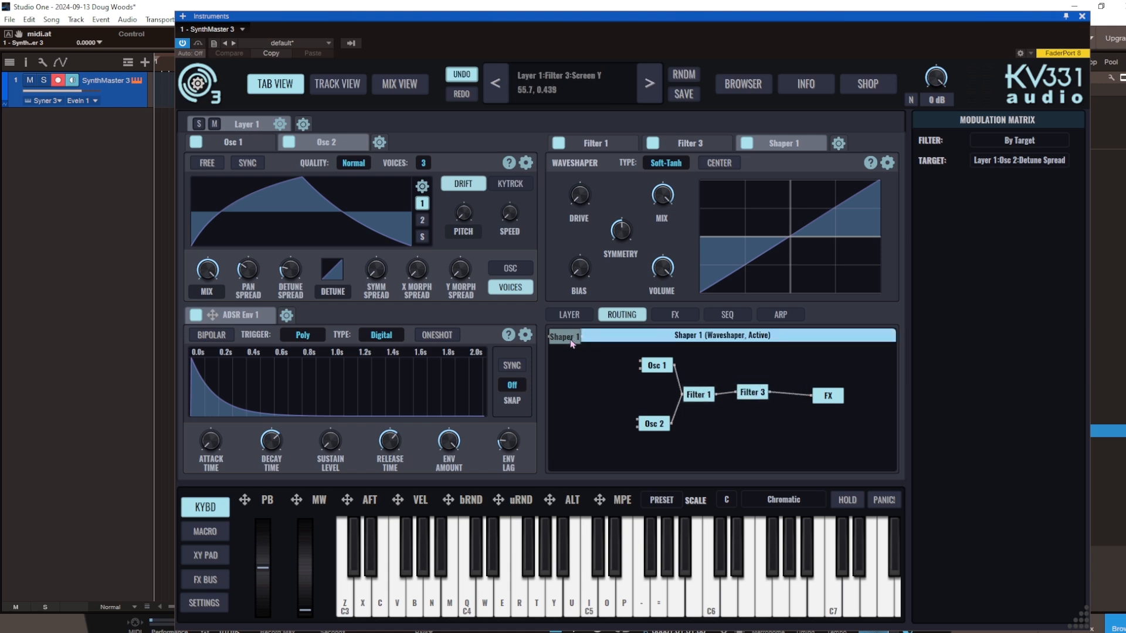
{"action": "left_click_drag", "start_coordinate": [570, 342], "coordinate": [794, 399]}
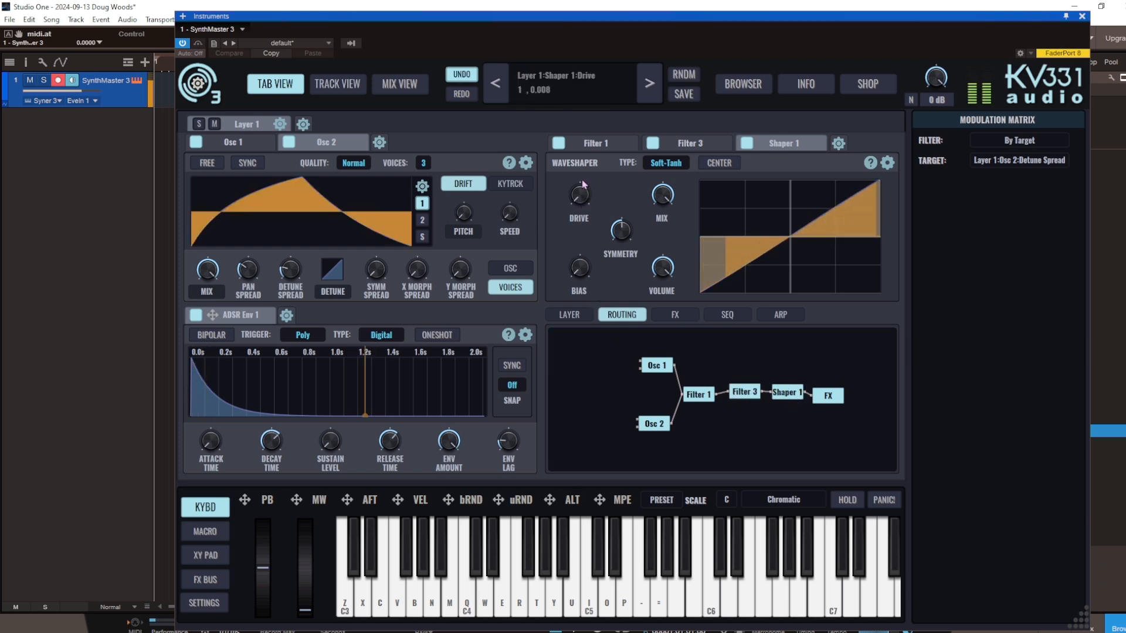
- Set Shaper 1's type to Rectify Full with Drive at 28, and raise its Symmetry and Bias
{"action": "left_click_drag", "start_coordinate": [581, 195], "coordinate": [580, 171]}
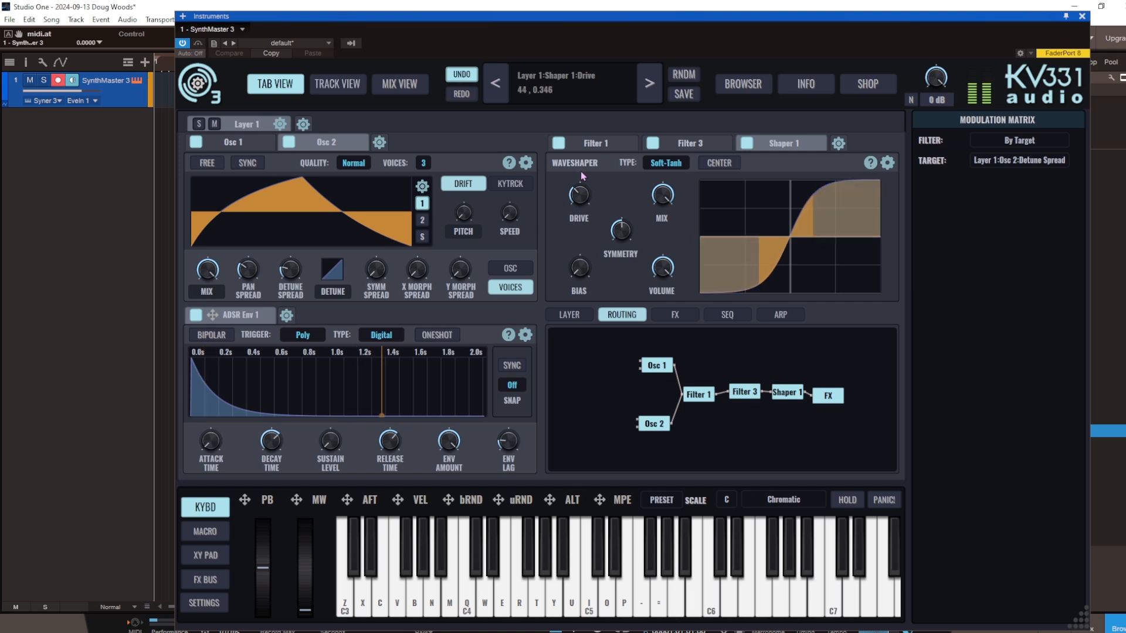
{"action": "left_click", "coordinate": [660, 164]}
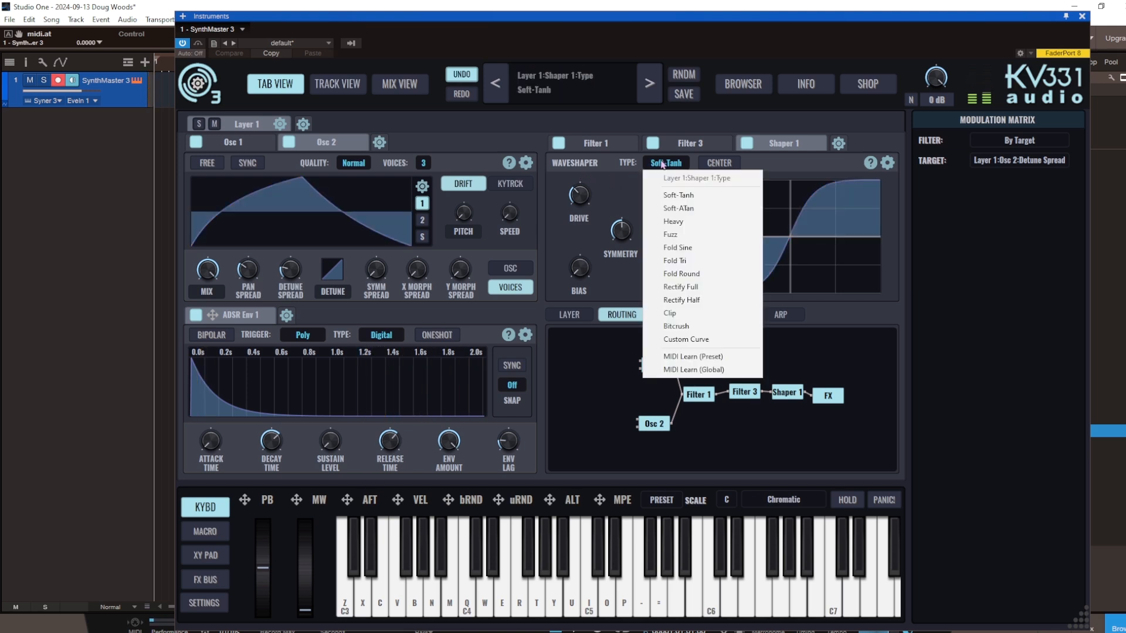
{"action": "left_click", "coordinate": [683, 287]}
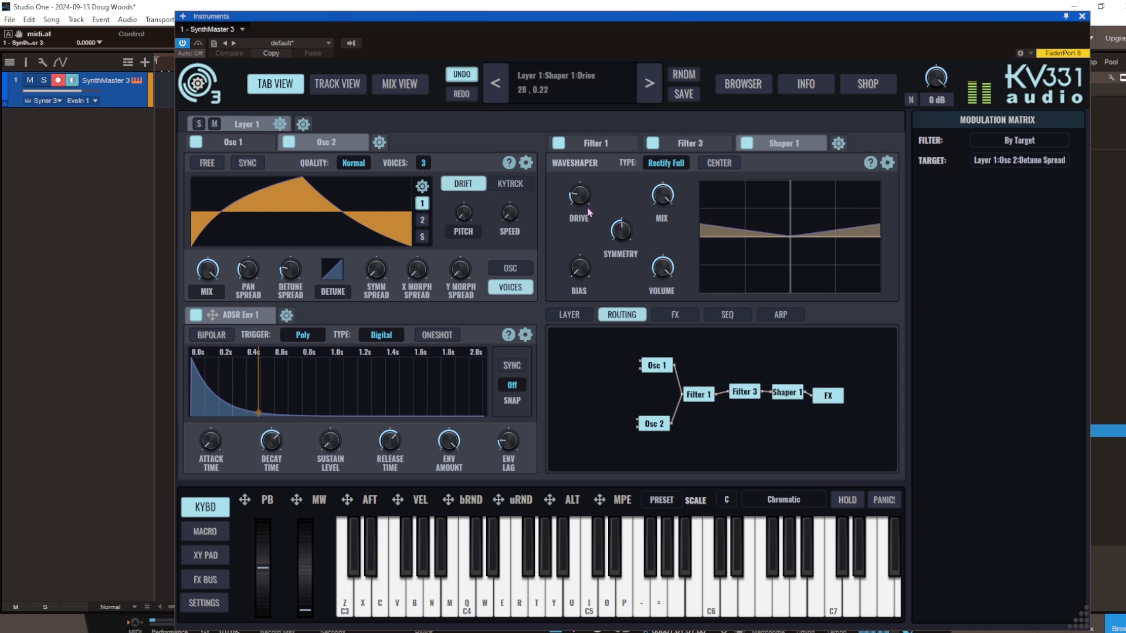
{"action": "left_click_drag", "start_coordinate": [621, 230], "coordinate": [619, 216]}
{"action": "left_click_drag", "start_coordinate": [580, 268], "coordinate": [593, 231]}
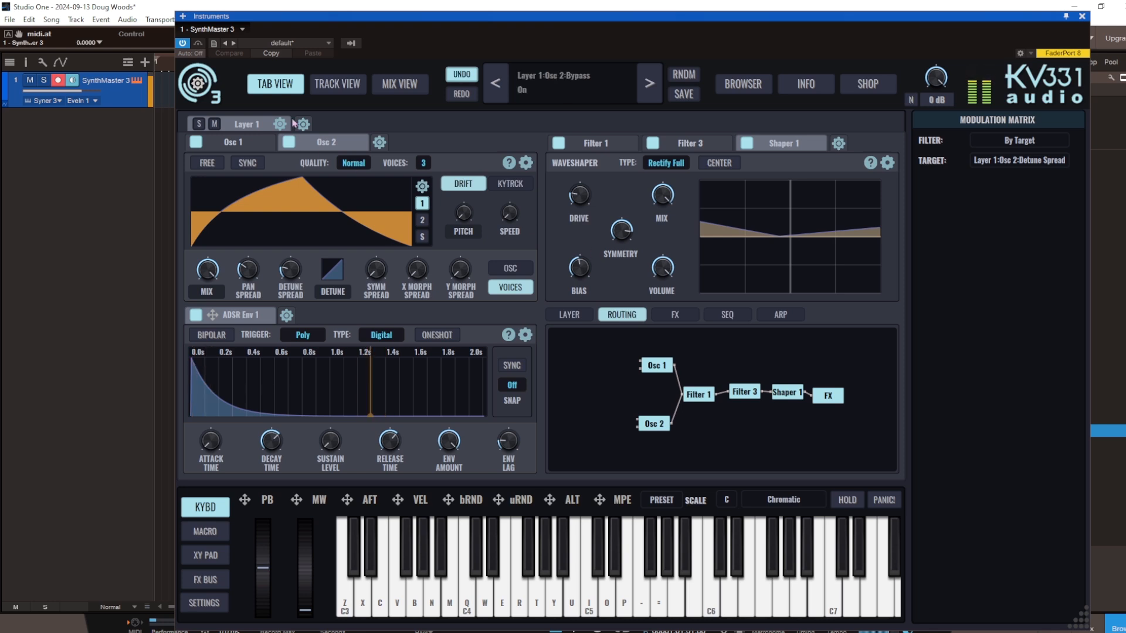
- Look at the patch in Track View, and lower Layer 1's fader slightly in Mix View
{"action": "left_click", "coordinate": [337, 86]}
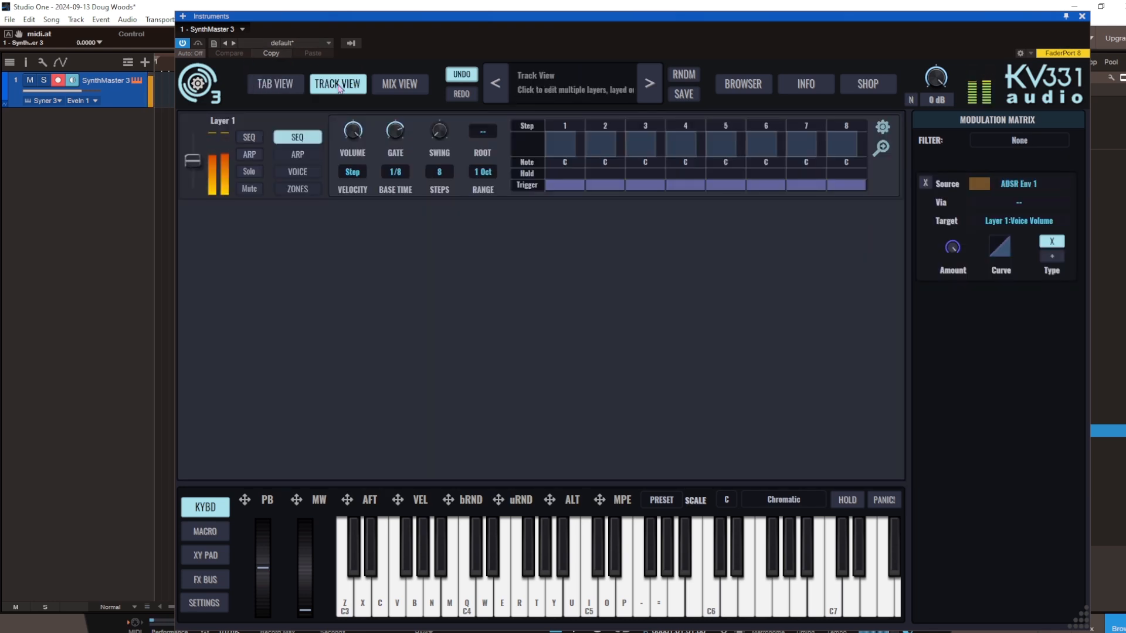
{"action": "left_click", "coordinate": [400, 85]}
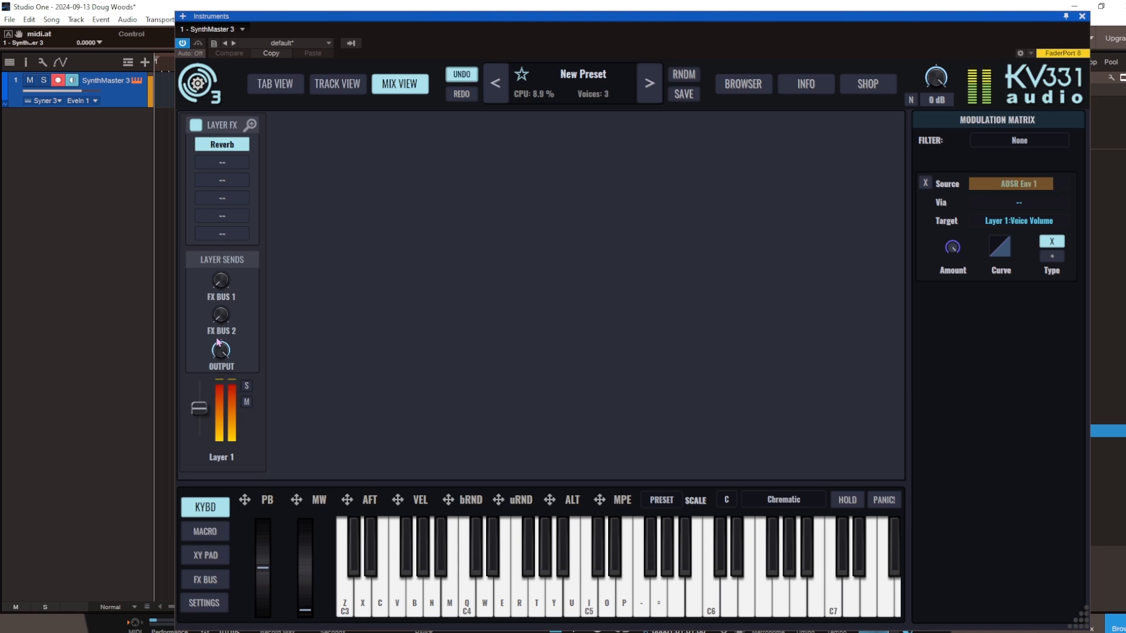
{"action": "left_click_drag", "start_coordinate": [197, 410], "coordinate": [197, 416]}
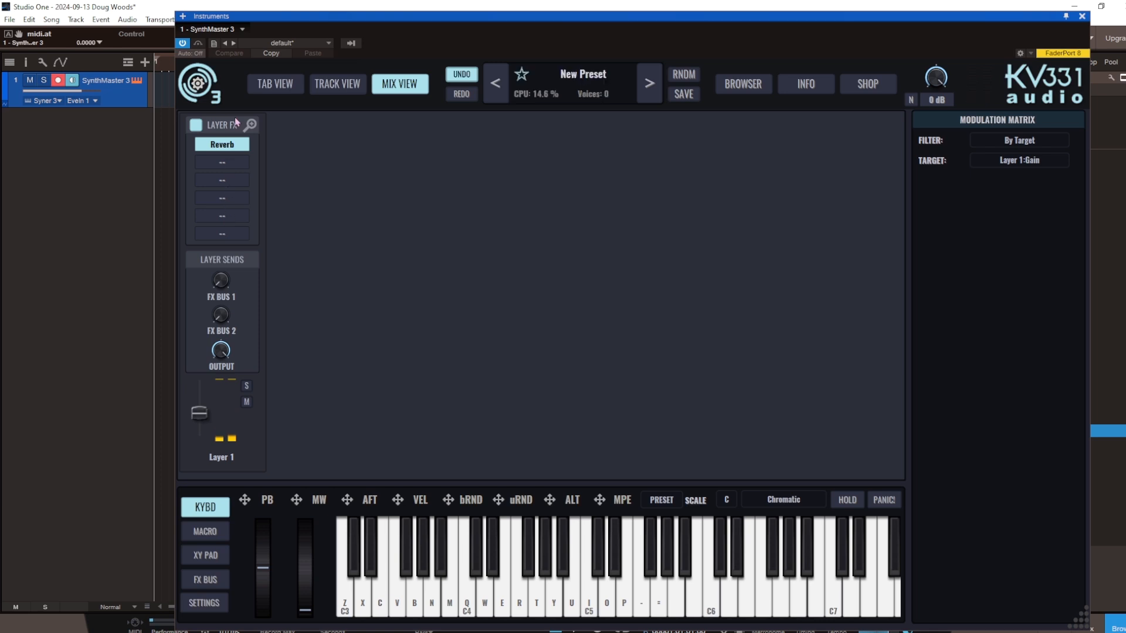
- Add a new layer in Tab View, mute Layer 1, and select Layer 2 for editing
{"action": "left_click", "coordinate": [281, 87]}
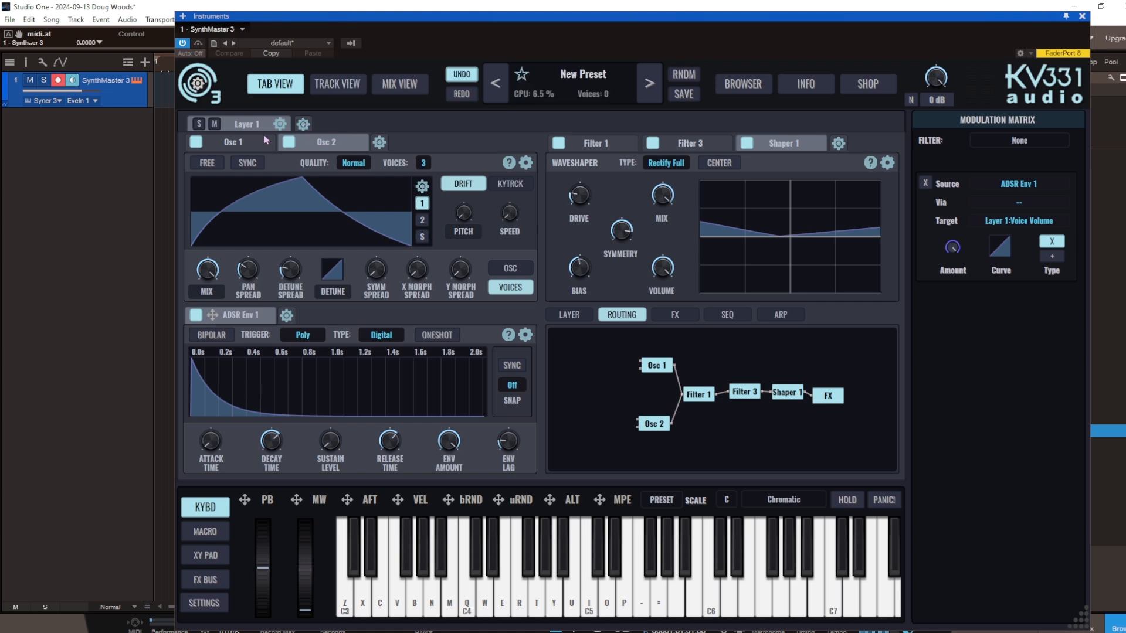
{"action": "left_click", "coordinate": [303, 125]}
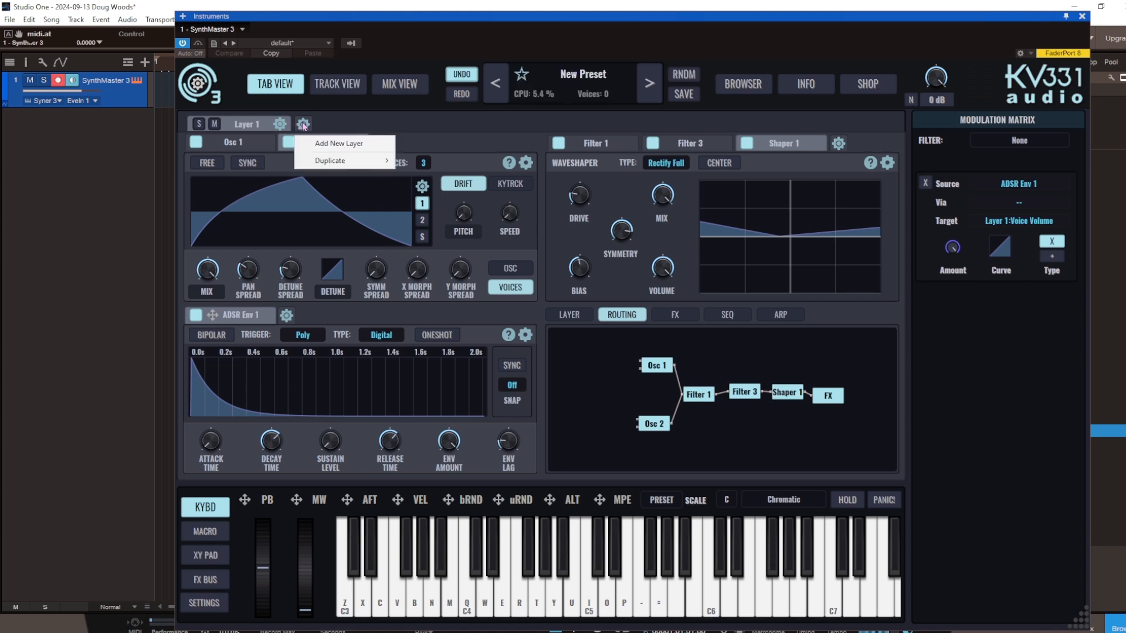
{"action": "left_click", "coordinate": [339, 142]}
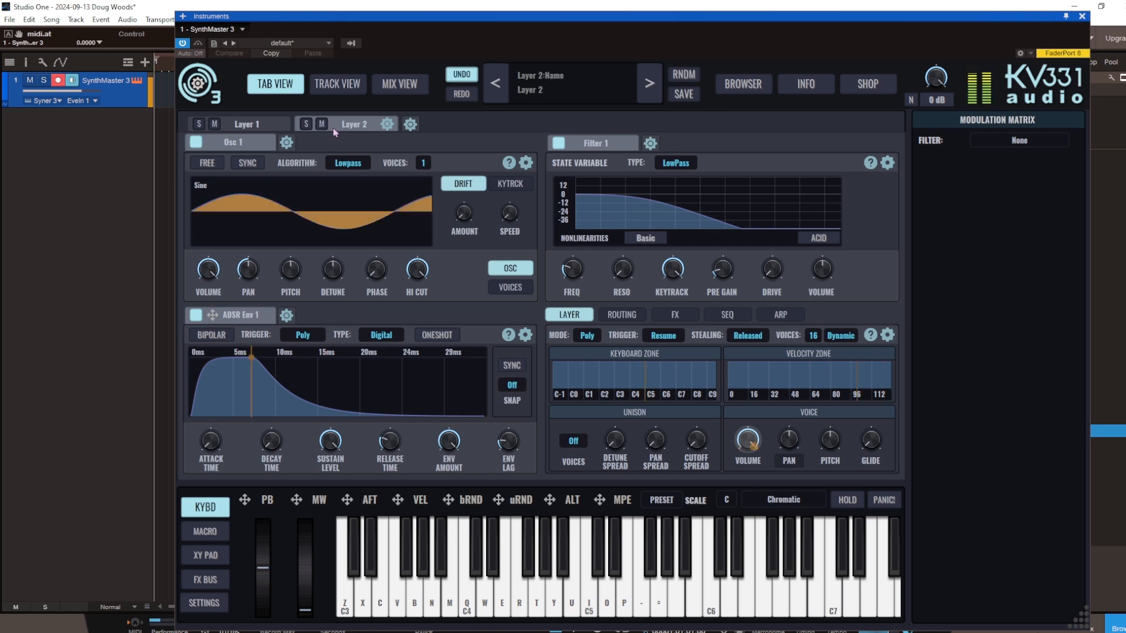
{"action": "left_click", "coordinate": [214, 124]}
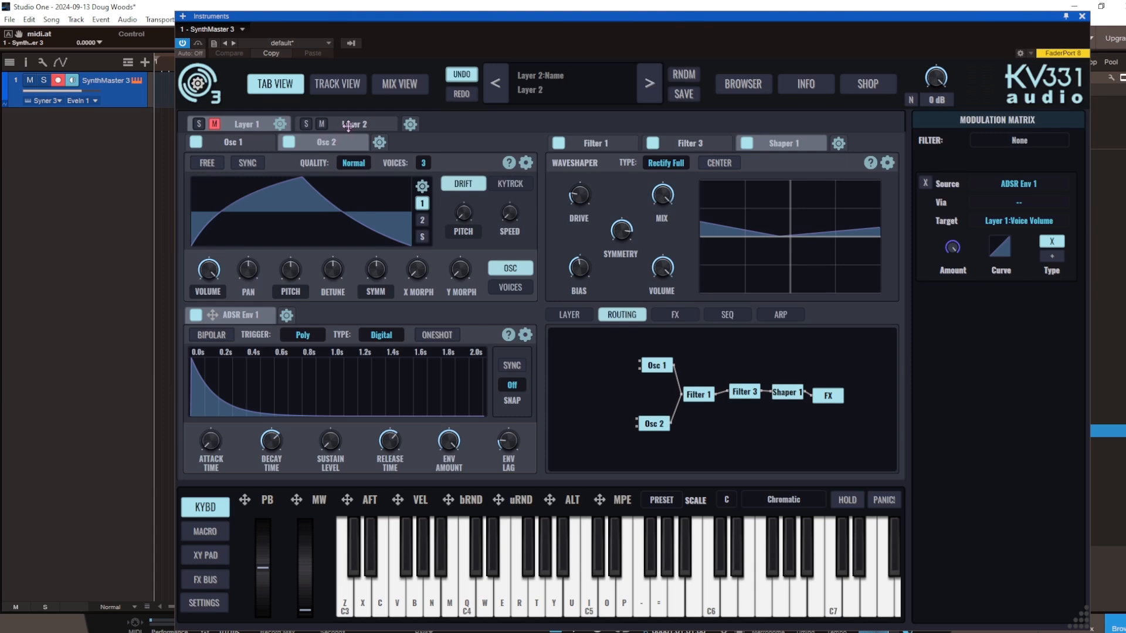
{"action": "left_click", "coordinate": [351, 124]}
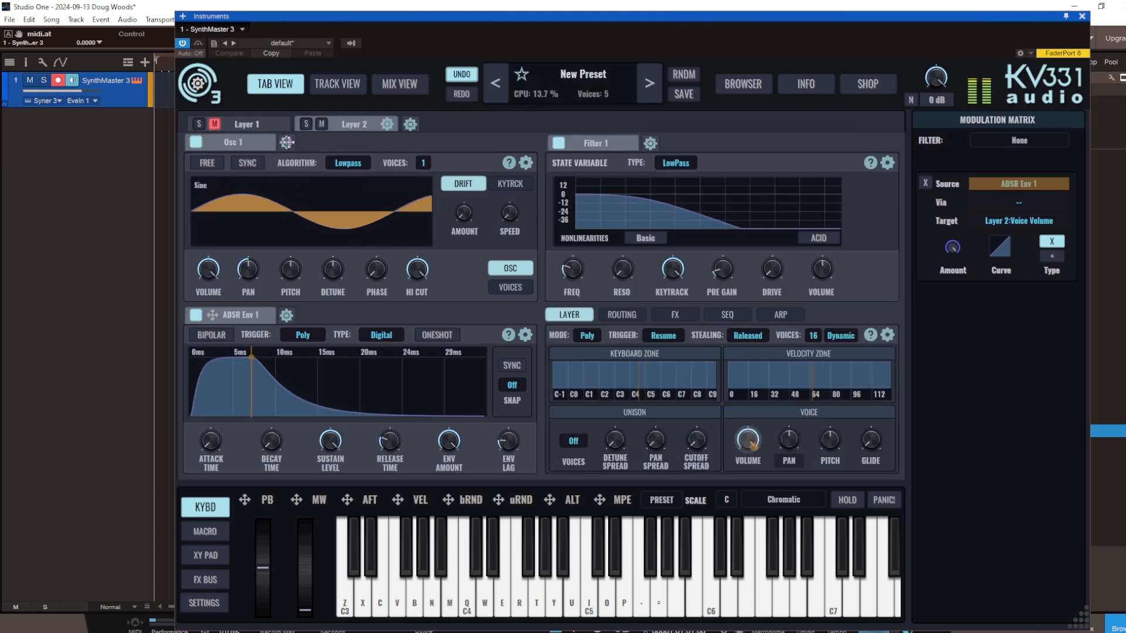
- Start a new sample in Layer 2's Osc 1, cancel the file import, and close the Sample Editor
{"action": "left_click", "coordinate": [286, 142]}
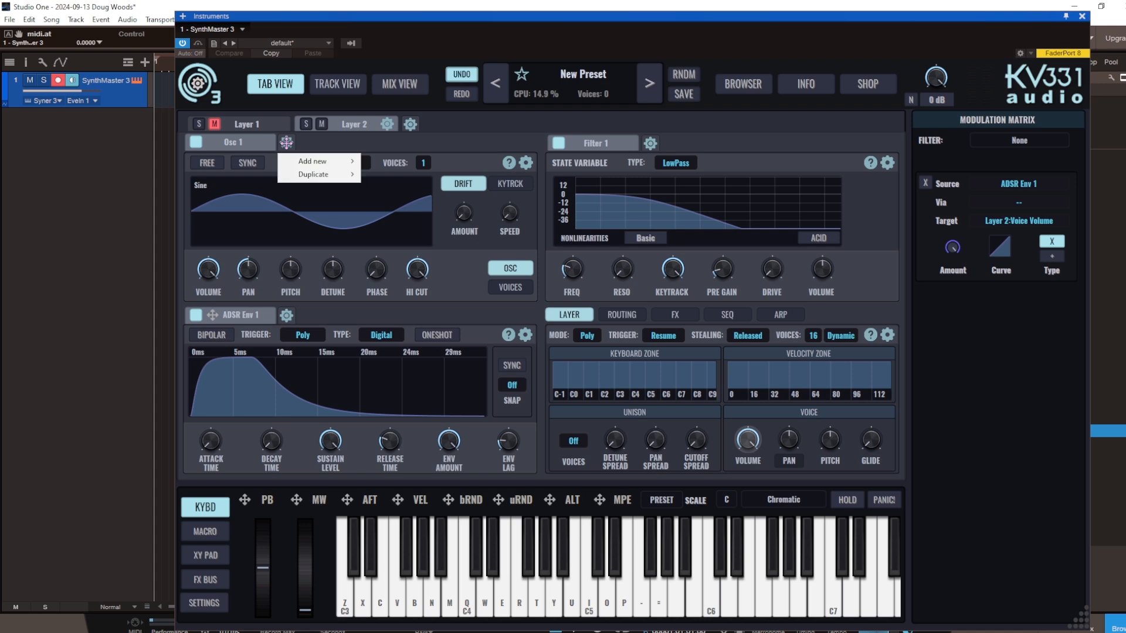
{"action": "mouse_move", "coordinate": [311, 161]}
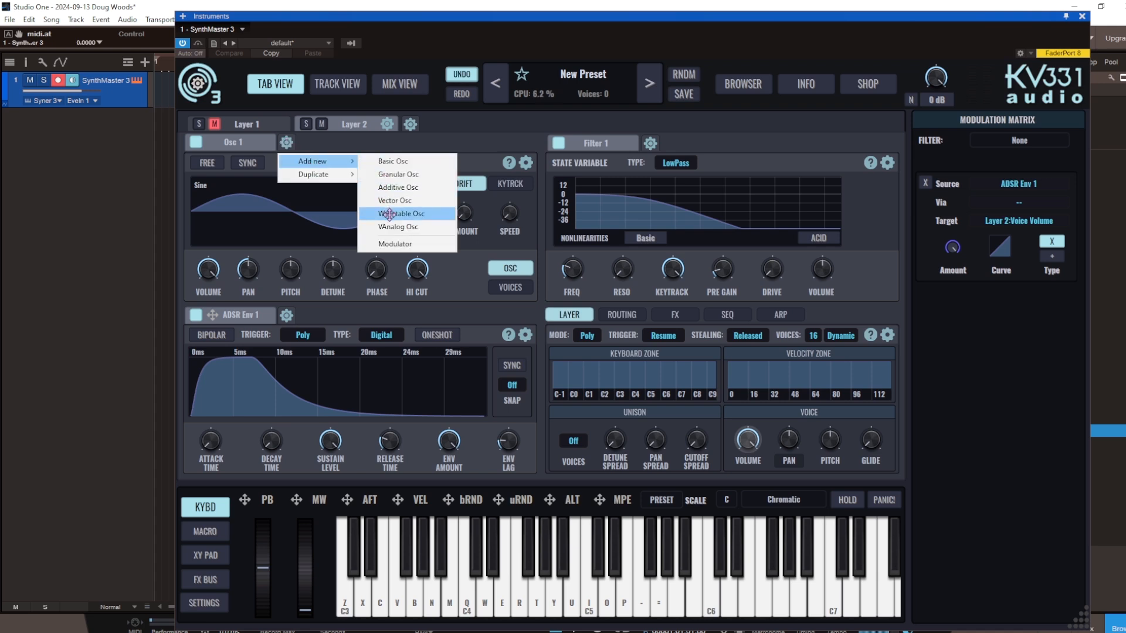
{"action": "left_click", "coordinate": [236, 194]}
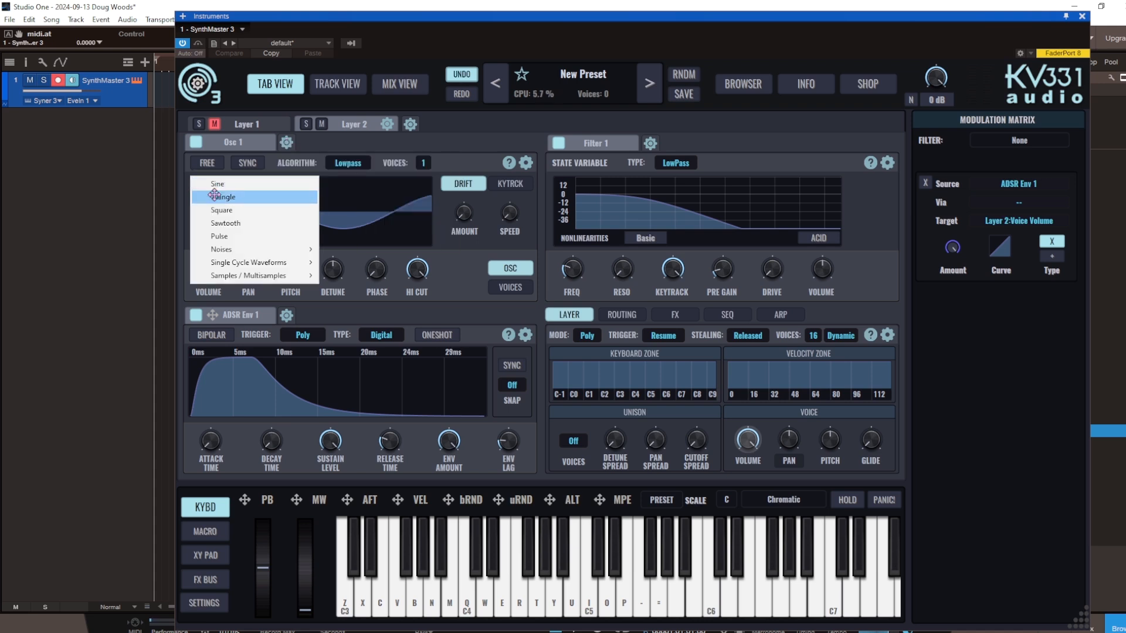
{"action": "mouse_move", "coordinate": [242, 279]}
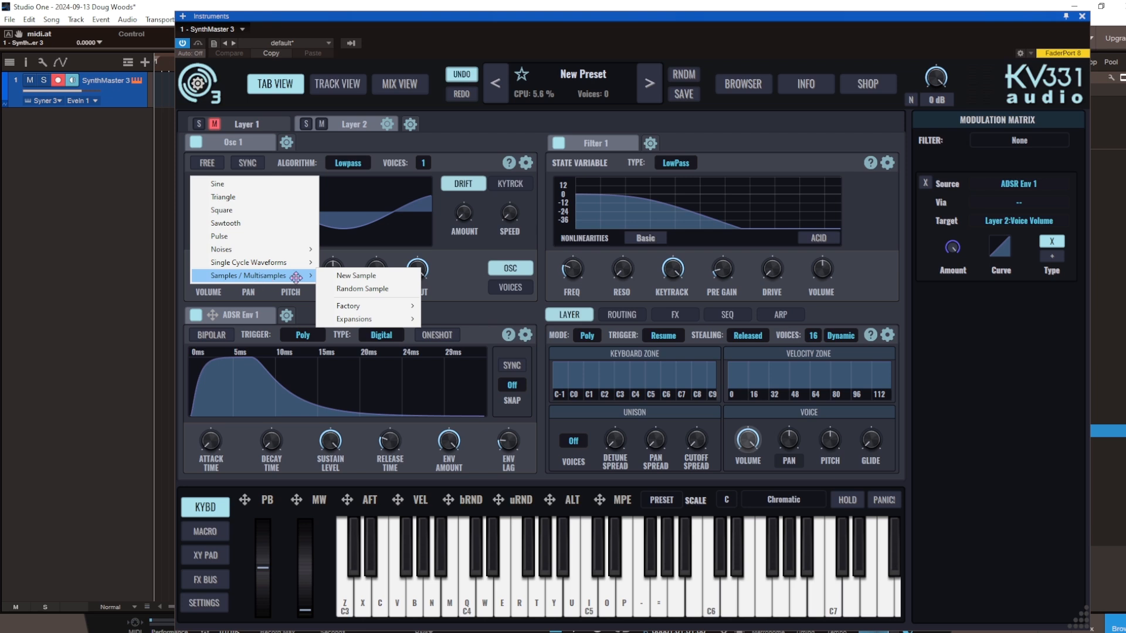
{"action": "left_click", "coordinate": [367, 276]}
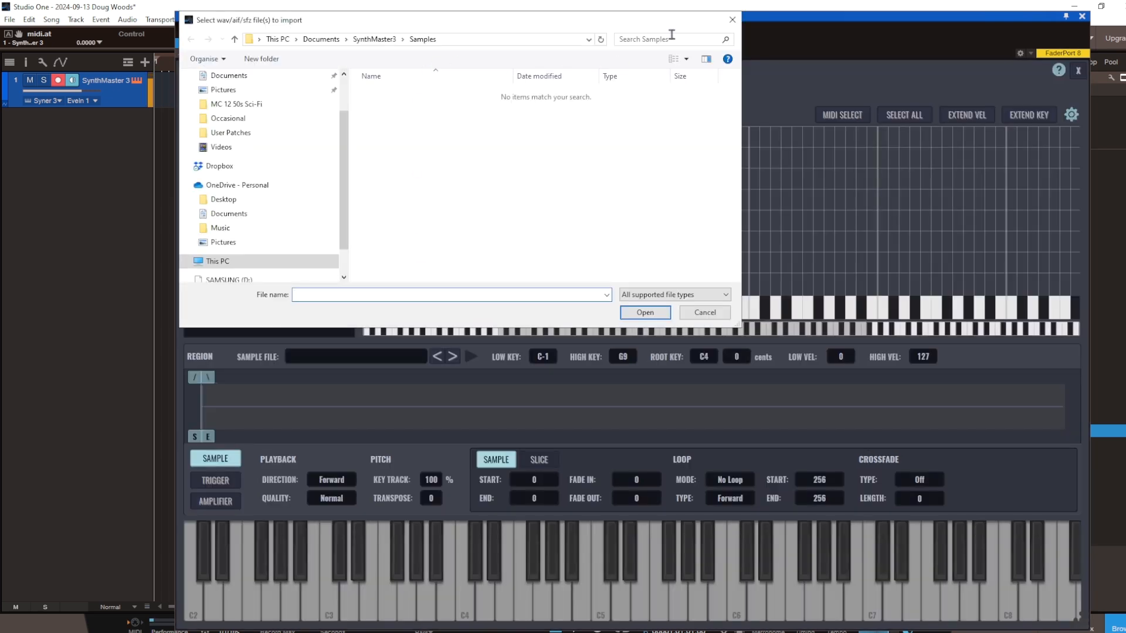
{"action": "left_click", "coordinate": [730, 21]}
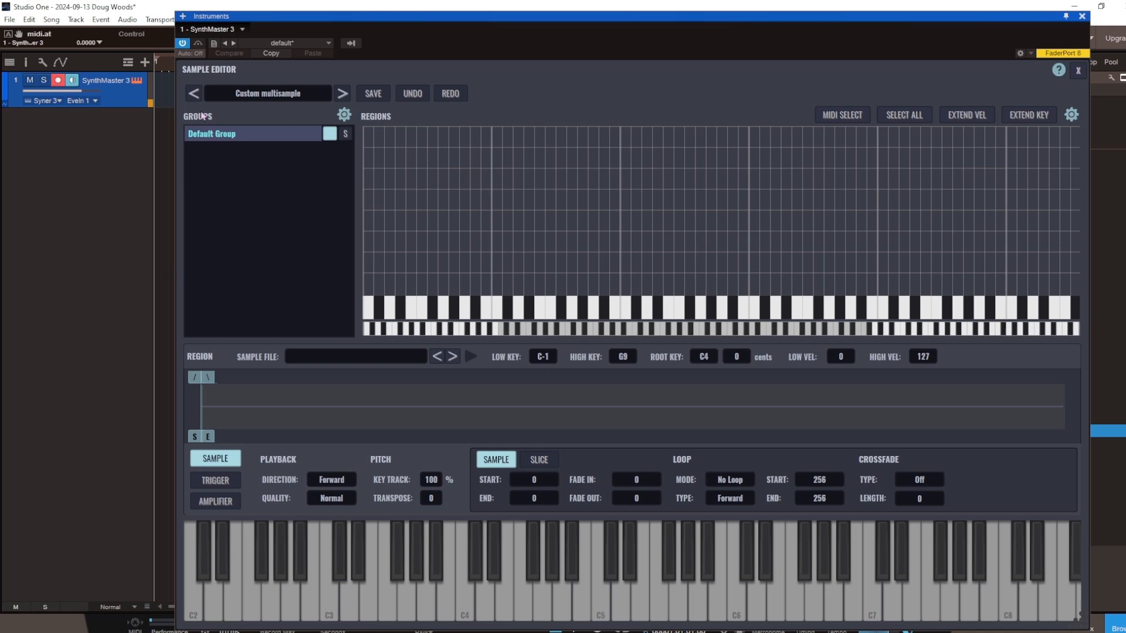
{"action": "left_click", "coordinate": [1078, 71]}
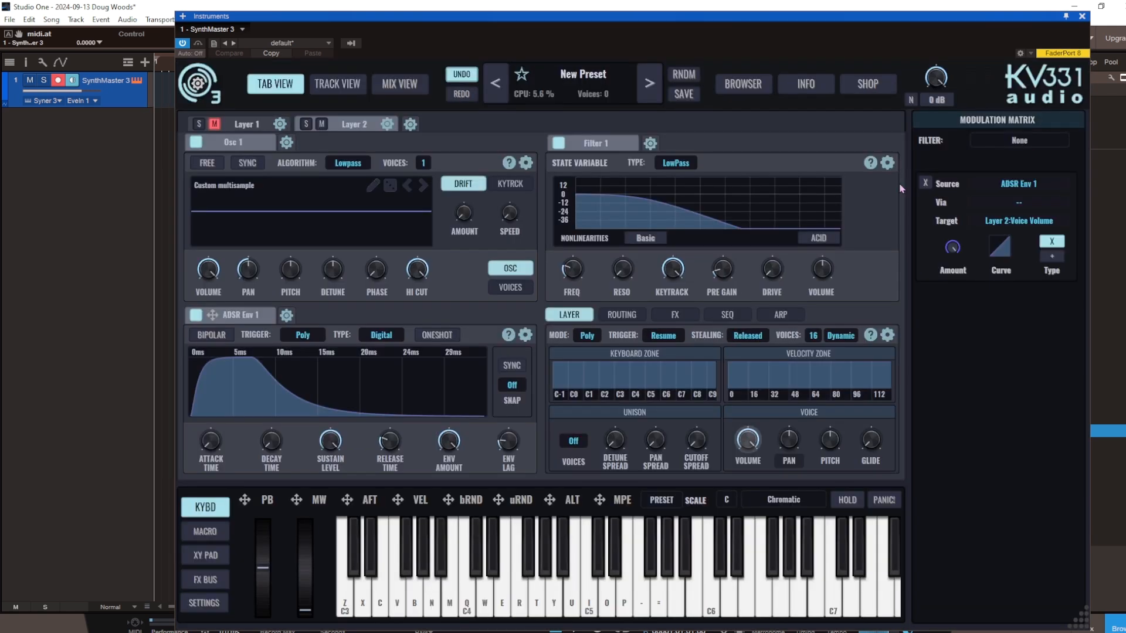
- Load the factory multisample BRASS from the Vandalism set into Layer 2's Osc 1
{"action": "left_click", "coordinate": [220, 190]}
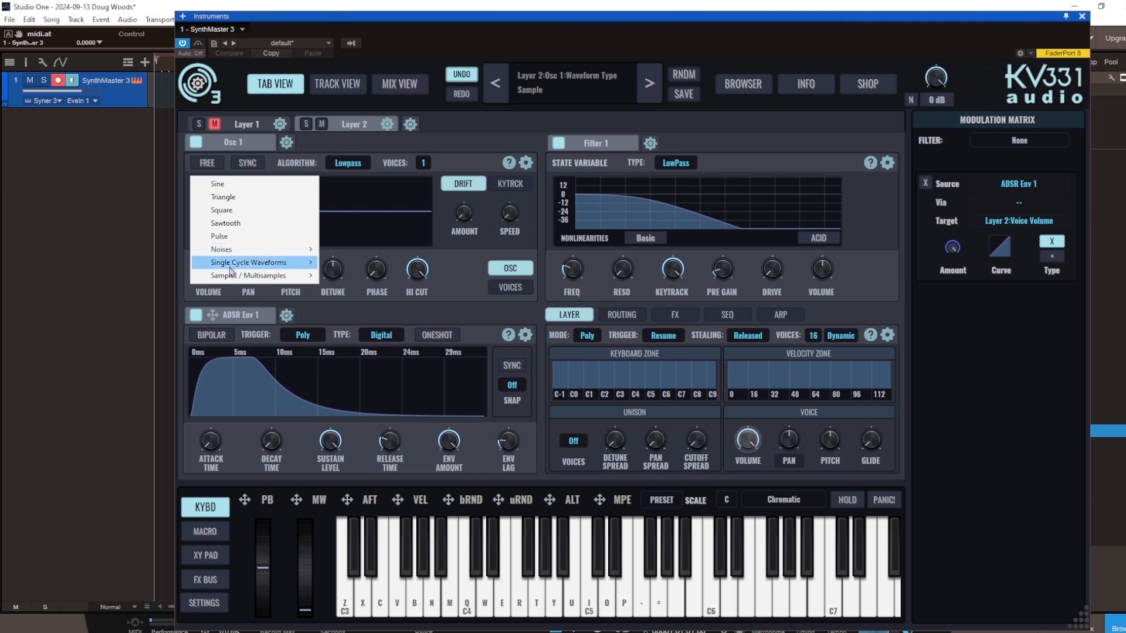
{"action": "mouse_move", "coordinate": [245, 279]}
{"action": "mouse_move", "coordinate": [357, 306]}
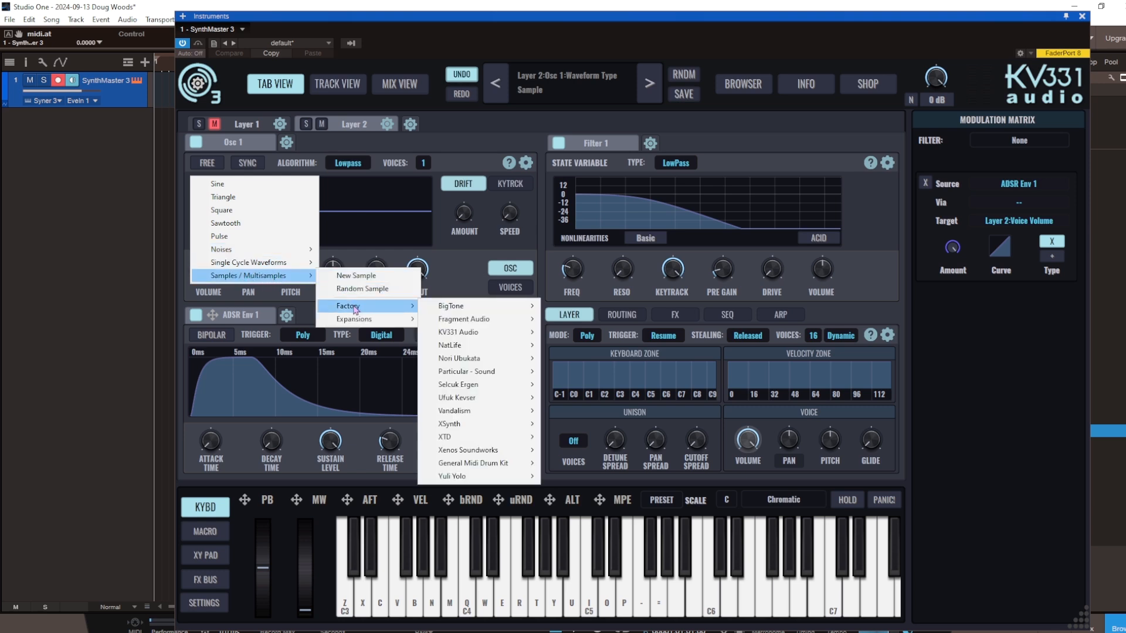
{"action": "mouse_move", "coordinate": [444, 311]}
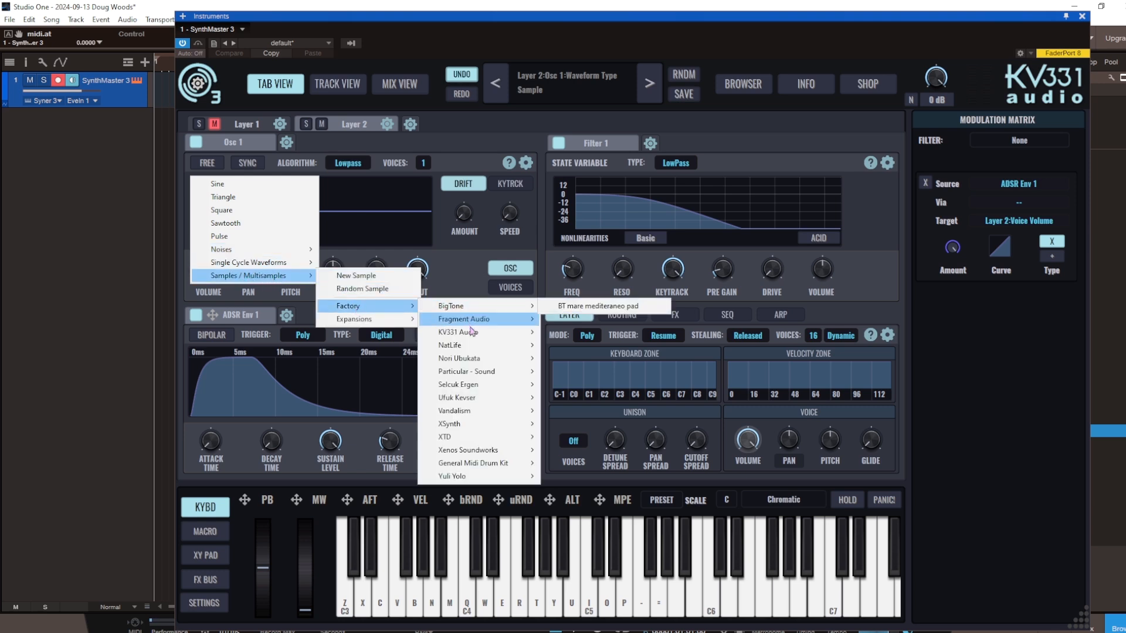
{"action": "mouse_move", "coordinate": [472, 332]}
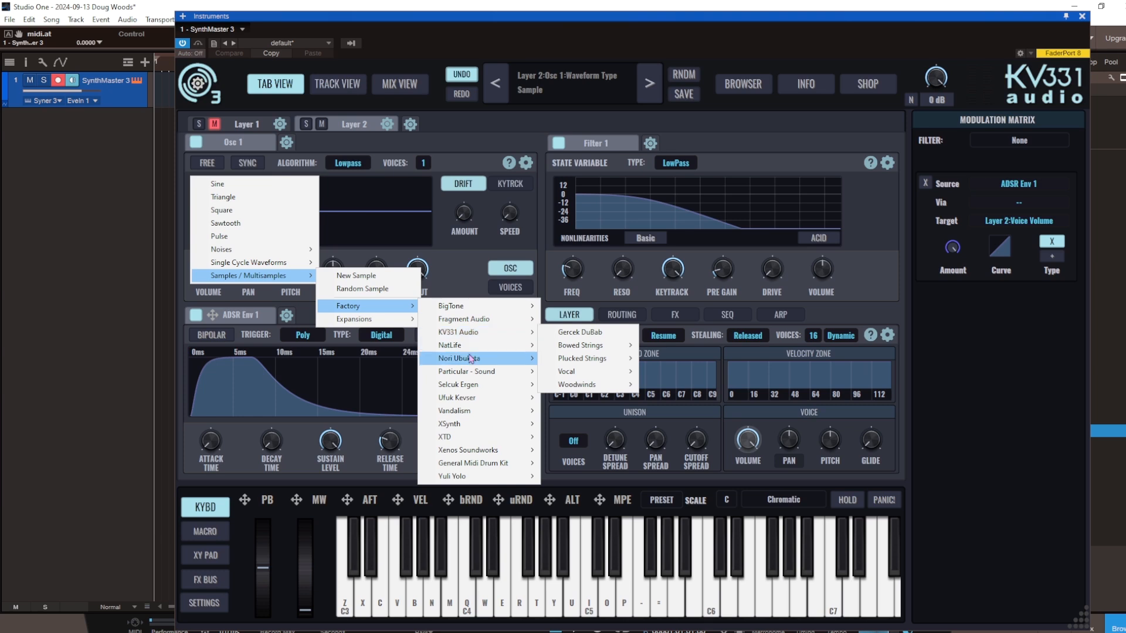
{"action": "mouse_move", "coordinate": [471, 359]}
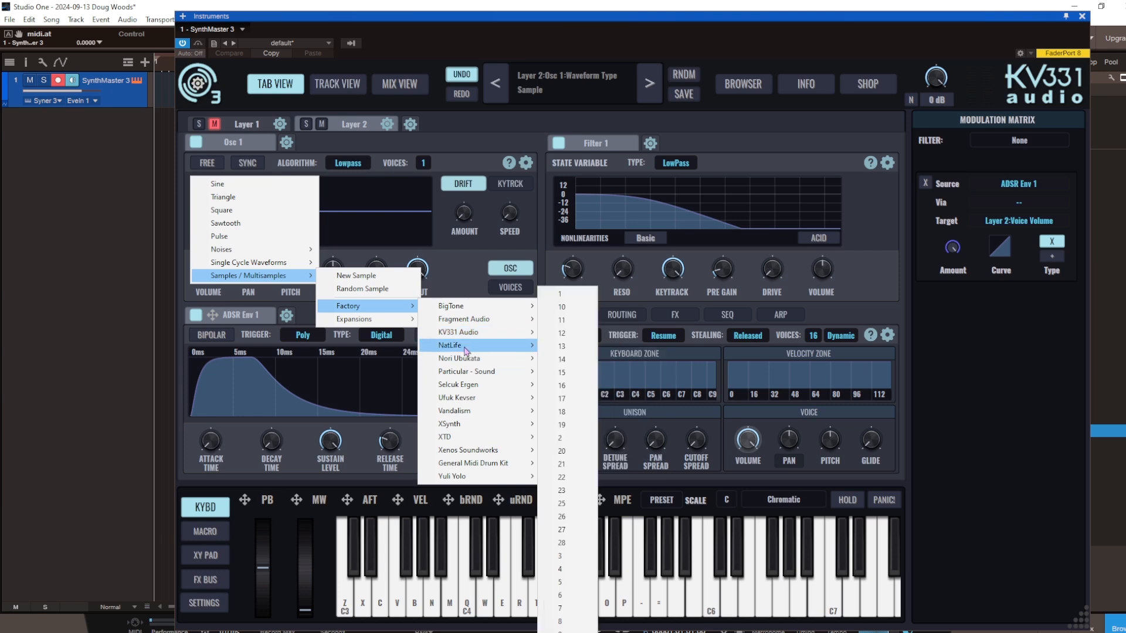
{"action": "mouse_move", "coordinate": [468, 389]}
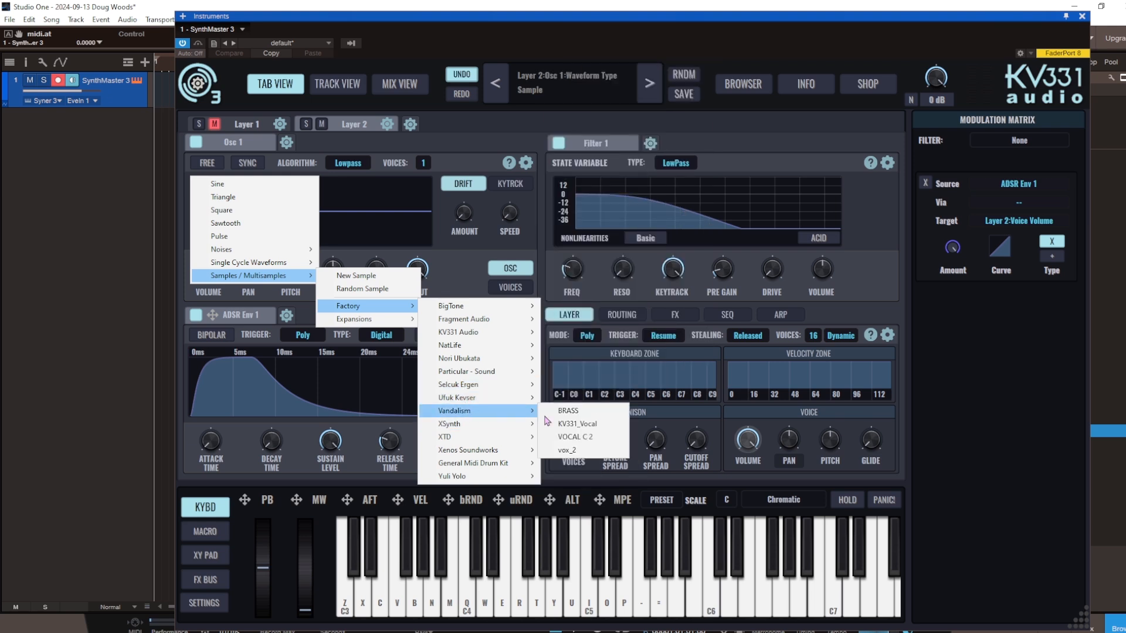
{"action": "left_click", "coordinate": [568, 411]}
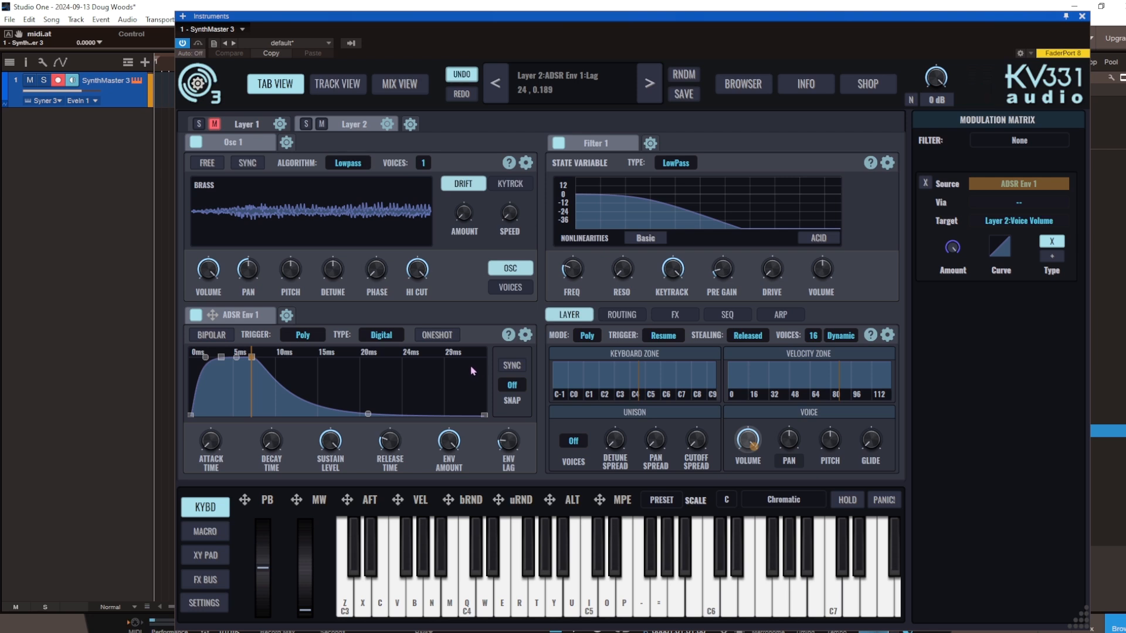
- Lengthen the release time of Layer 2's ADSR Env 1 to about 3 seconds
{"action": "left_click", "coordinate": [392, 444]}
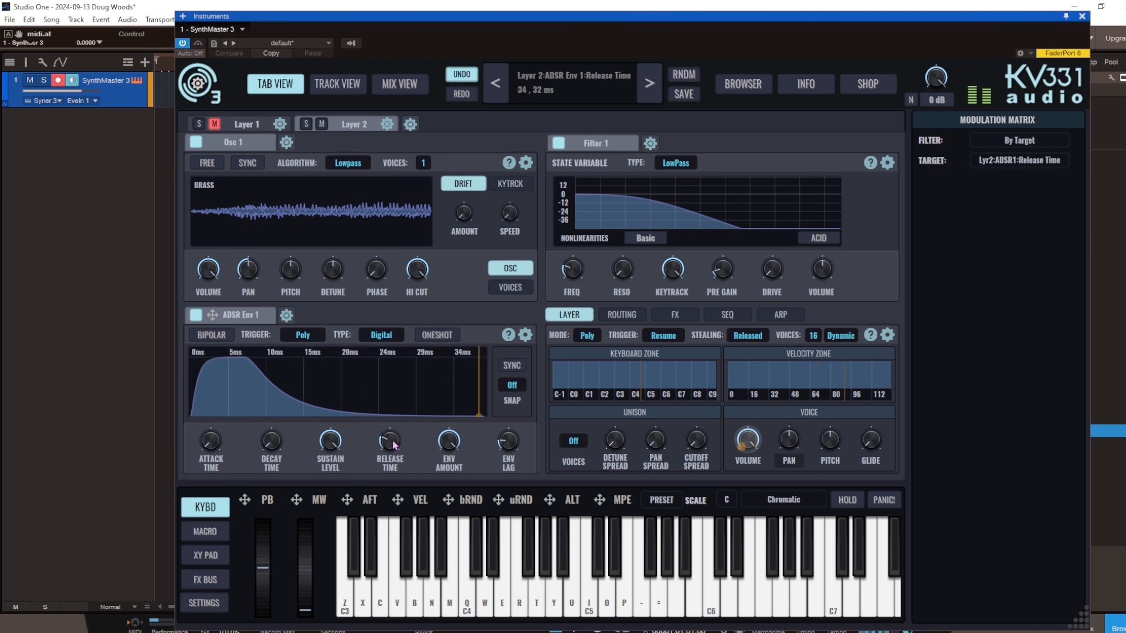
{"action": "left_click_drag", "start_coordinate": [392, 445], "coordinate": [396, 406]}
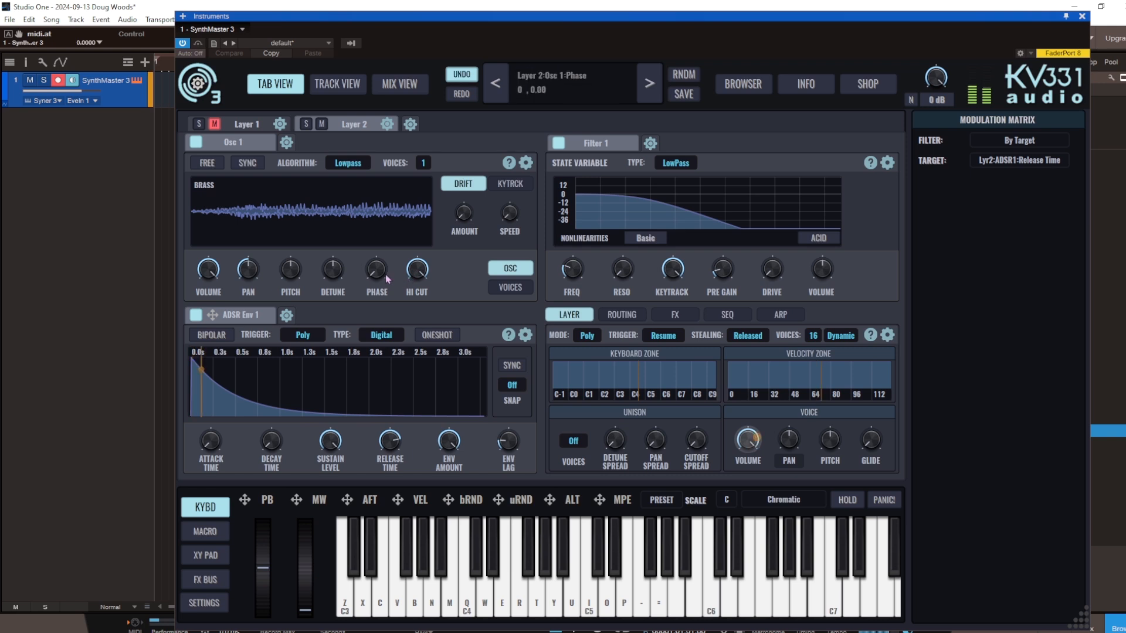
- Set Layer 2's Osc 1 to 3 voices and show its voice spread controls
{"action": "left_click", "coordinate": [424, 163]}
{"action": "left_click", "coordinate": [447, 223]}
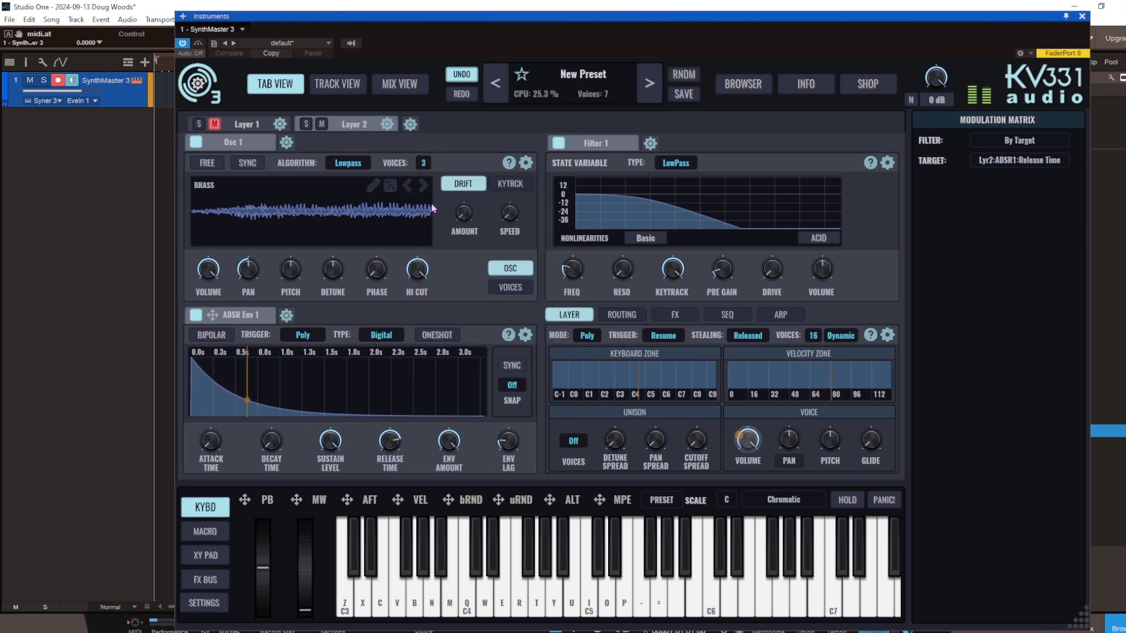
{"action": "left_click", "coordinate": [509, 286]}
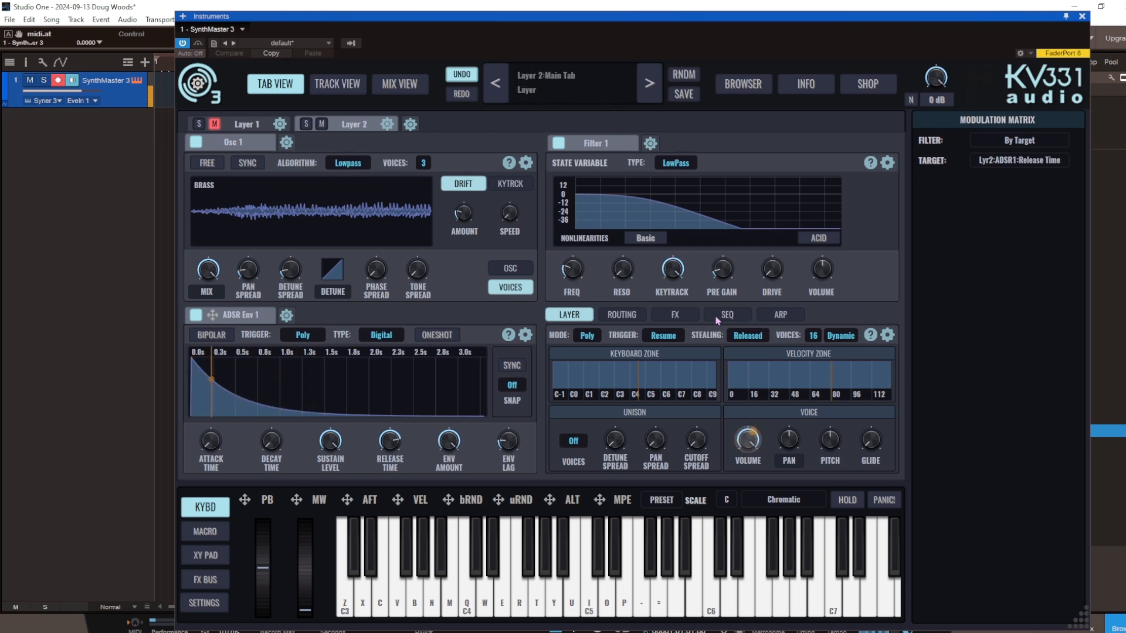
- Add a Delay effect to the first insert slot of Layer 2's FX
{"action": "left_click", "coordinate": [680, 315]}
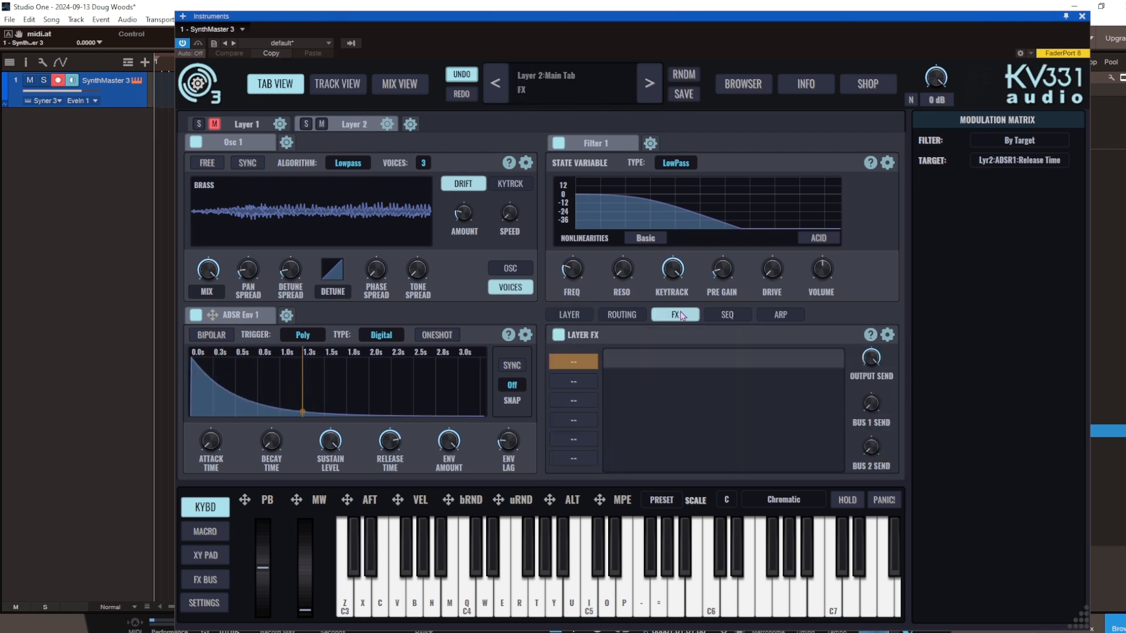
{"action": "left_click", "coordinate": [569, 360]}
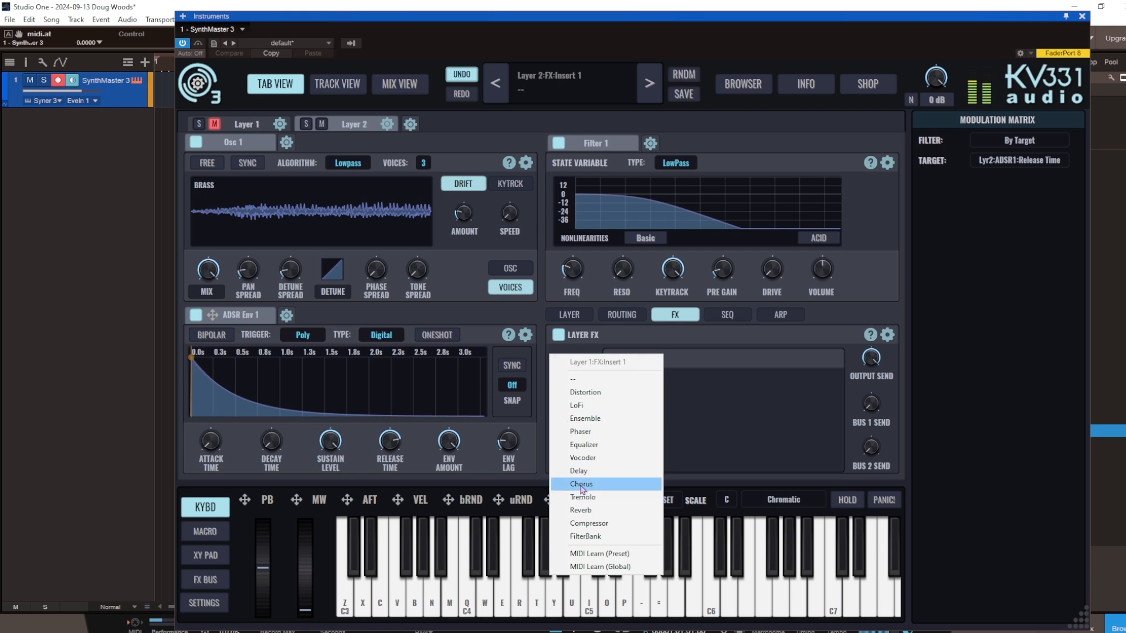
{"action": "left_click", "coordinate": [579, 471]}
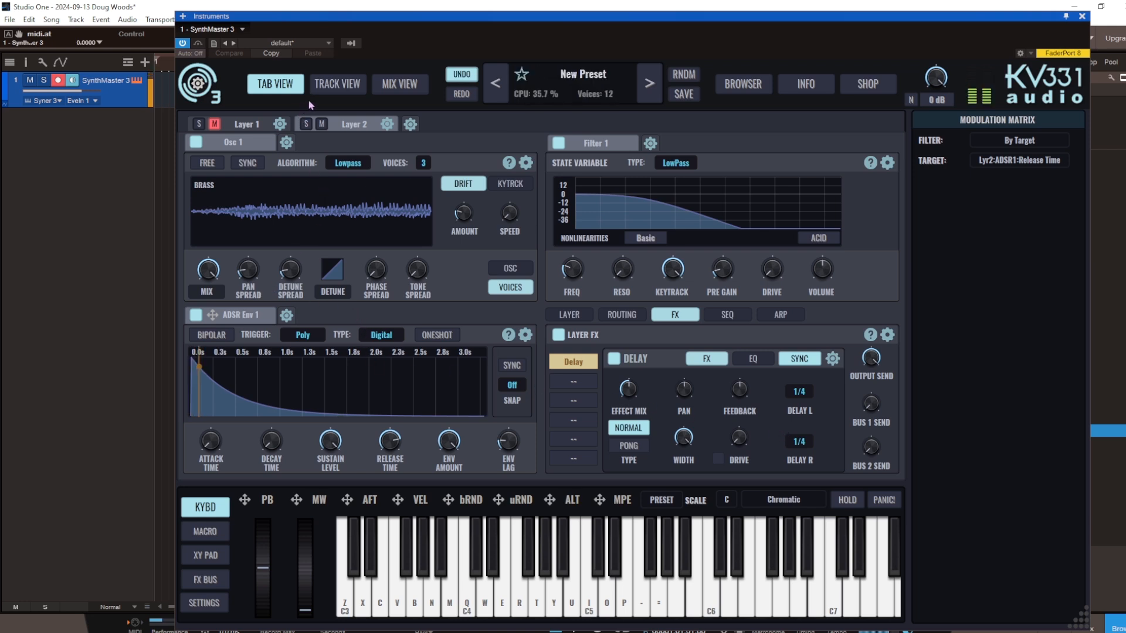
- Add a Compressor to the second insert slot of Layer 2's FX and raise its gain to about +7 dB
{"action": "left_click", "coordinate": [574, 381]}
{"action": "left_click", "coordinate": [586, 543]}
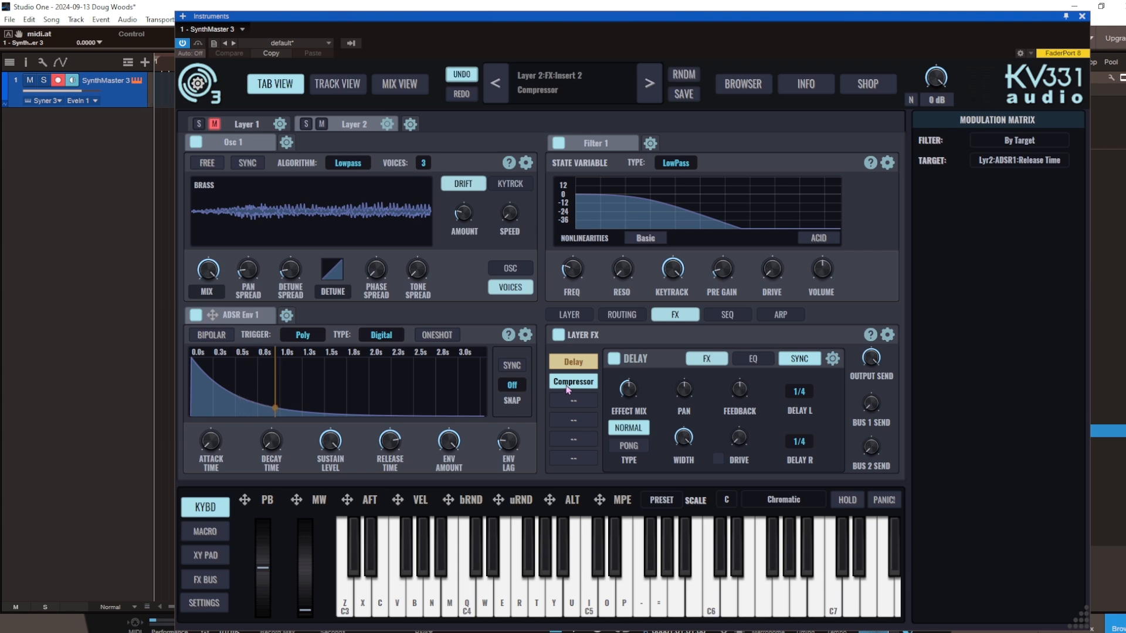
{"action": "left_click", "coordinate": [588, 383]}
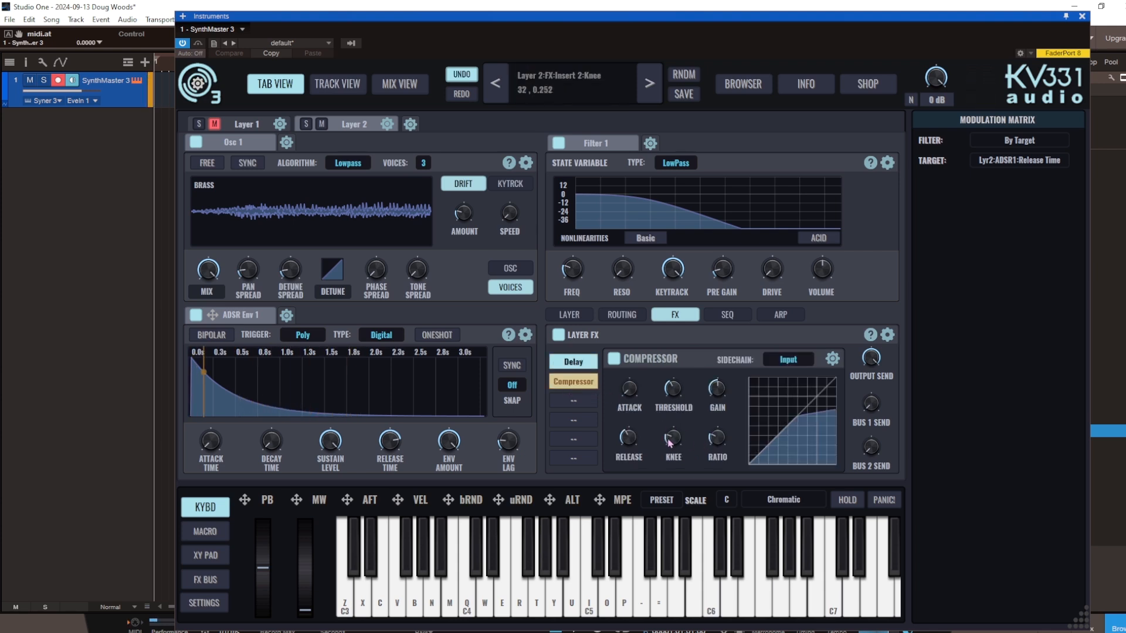
{"action": "left_click_drag", "start_coordinate": [715, 397], "coordinate": [711, 371]}
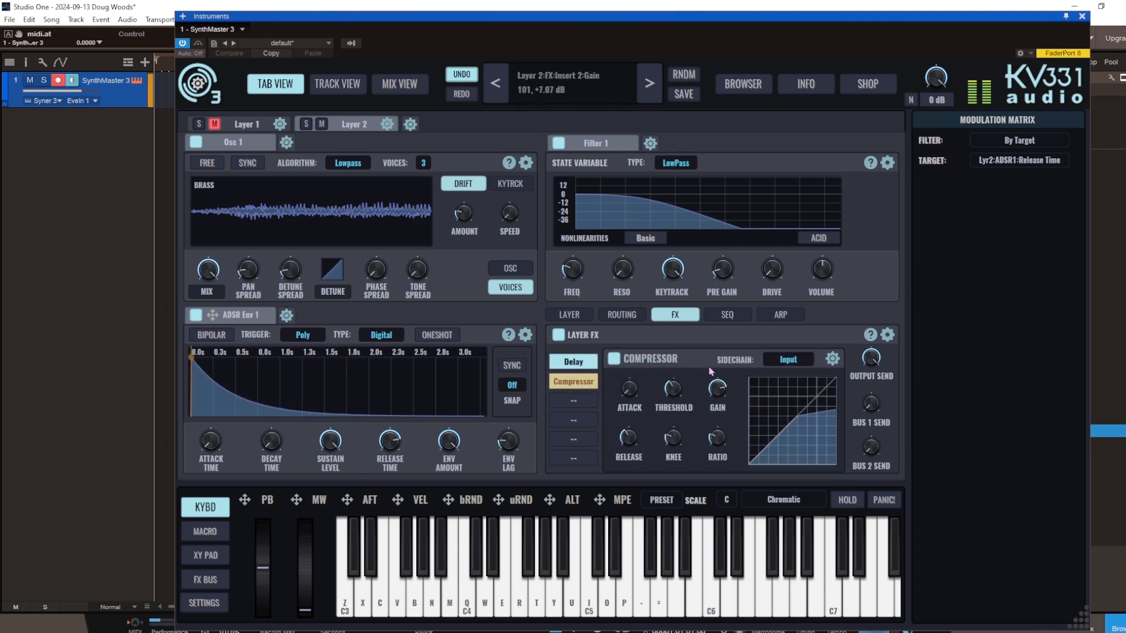
- Add a Waveshaper to Layer 2, insert it between Osc 1 and Filter 1 in the routing, and try its drive
{"action": "left_click", "coordinate": [650, 143]}
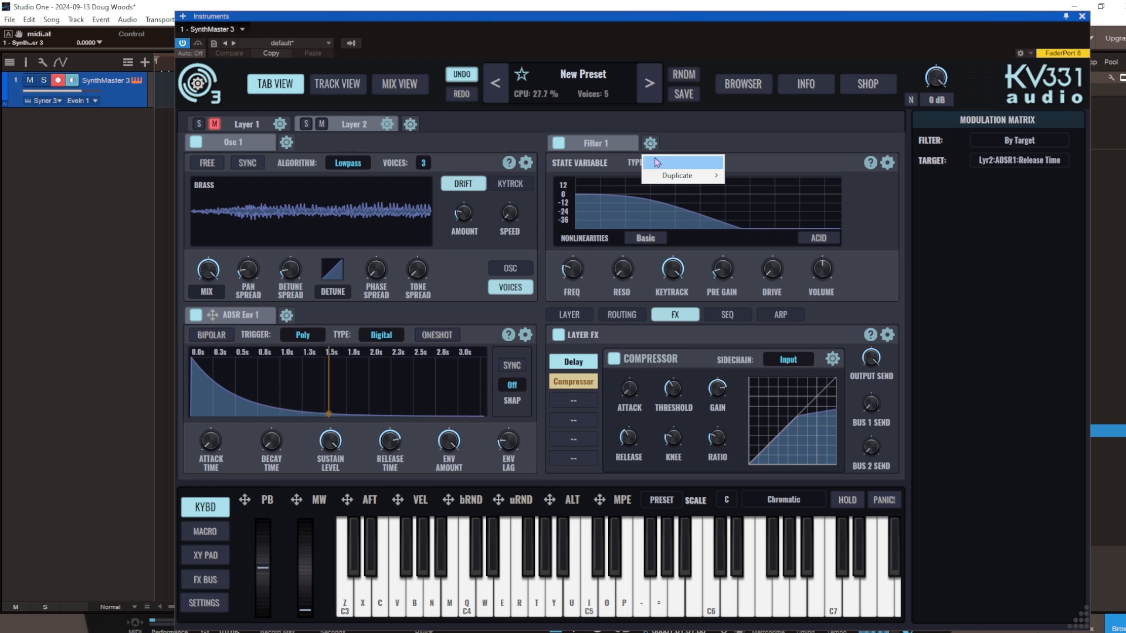
{"action": "mouse_move", "coordinate": [656, 163]}
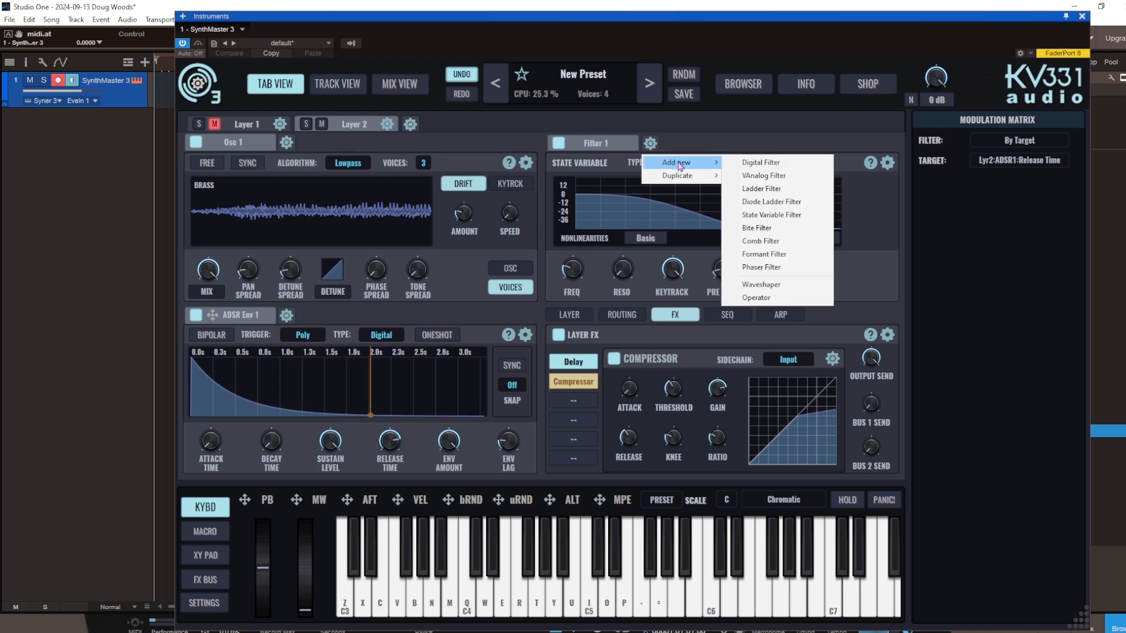
{"action": "left_click", "coordinate": [762, 285]}
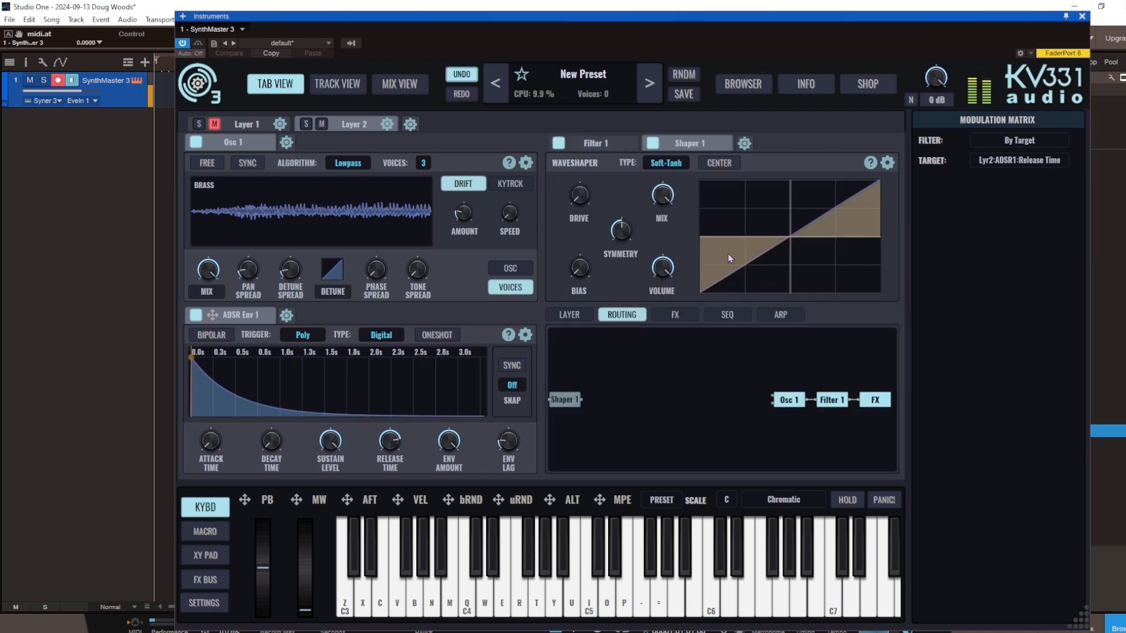
{"action": "left_click_drag", "start_coordinate": [787, 400], "coordinate": [710, 389]}
{"action": "left_click_drag", "start_coordinate": [834, 404], "coordinate": [807, 399]}
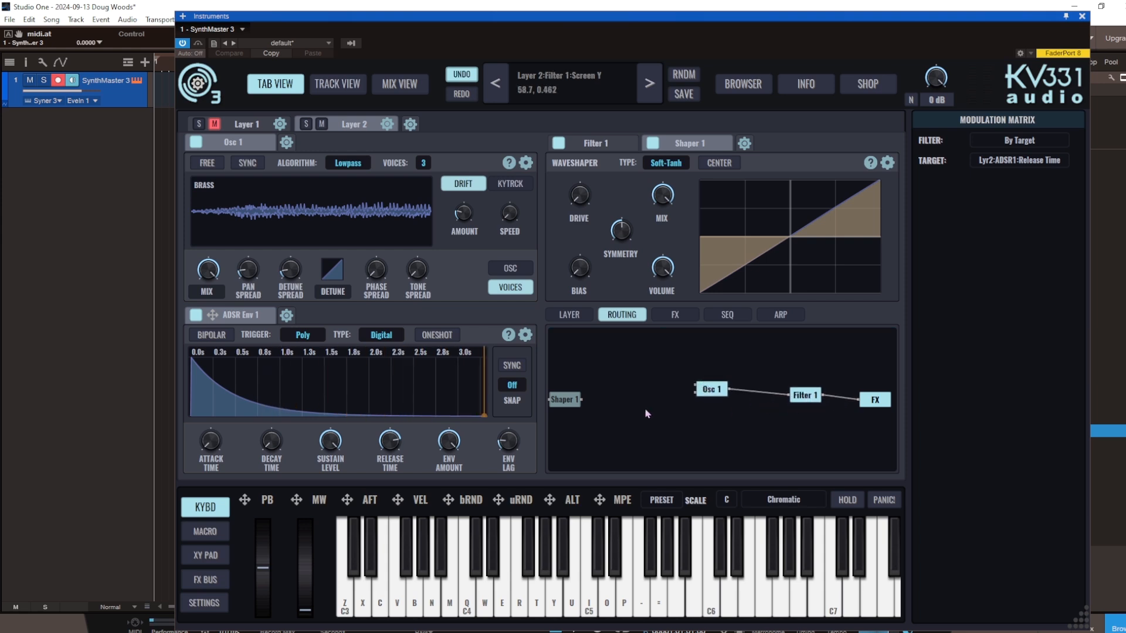
{"action": "left_click_drag", "start_coordinate": [564, 403], "coordinate": [733, 395]}
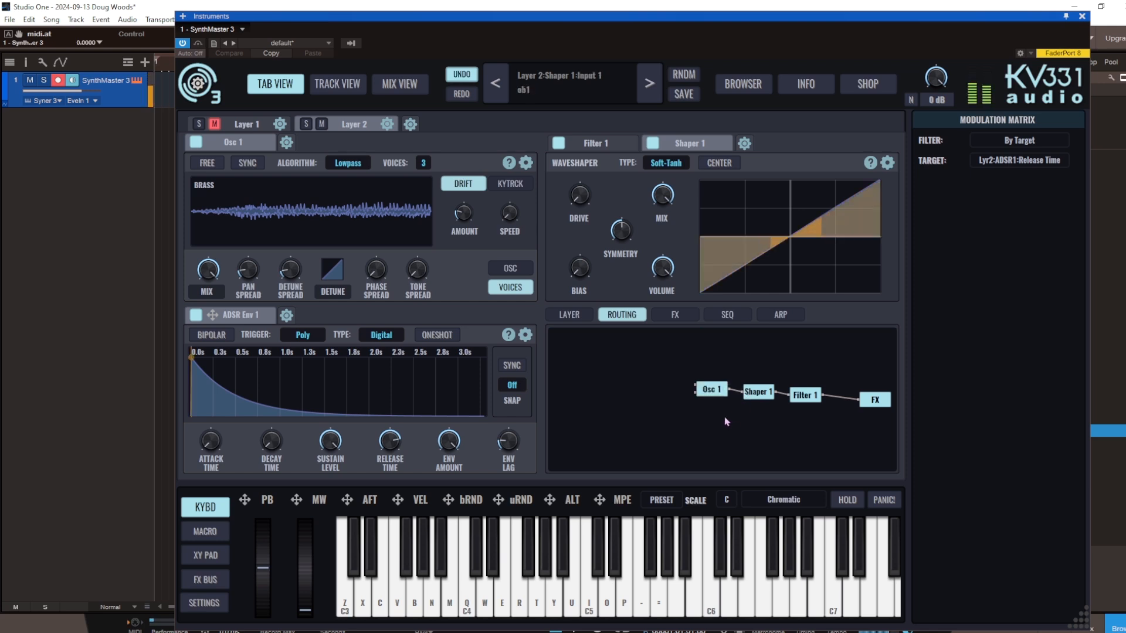
{"action": "mouse_move", "coordinate": [579, 195]}
{"action": "left_mouse_down"}
{"action": "mouse_move", "coordinate": [575, 174]}
{"action": "mouse_move", "coordinate": [588, 203]}
{"action": "left_mouse_up"}
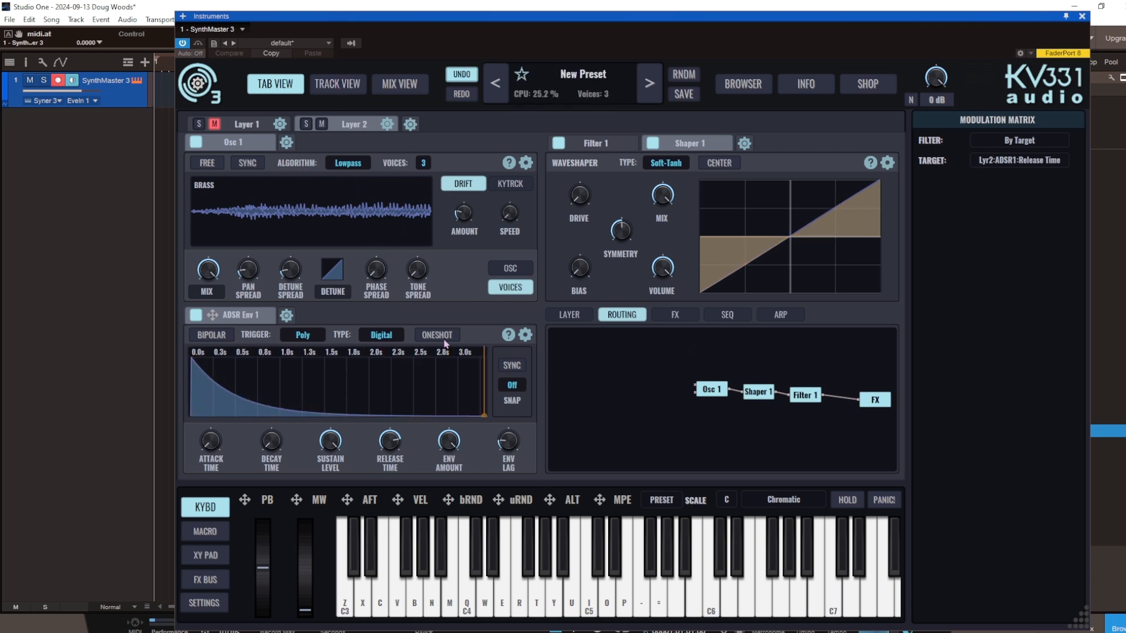
- Show Layer 2's arpeggiator and shorten the release time of ADSR Env 1 to about 25 ms
{"action": "left_click", "coordinate": [779, 315]}
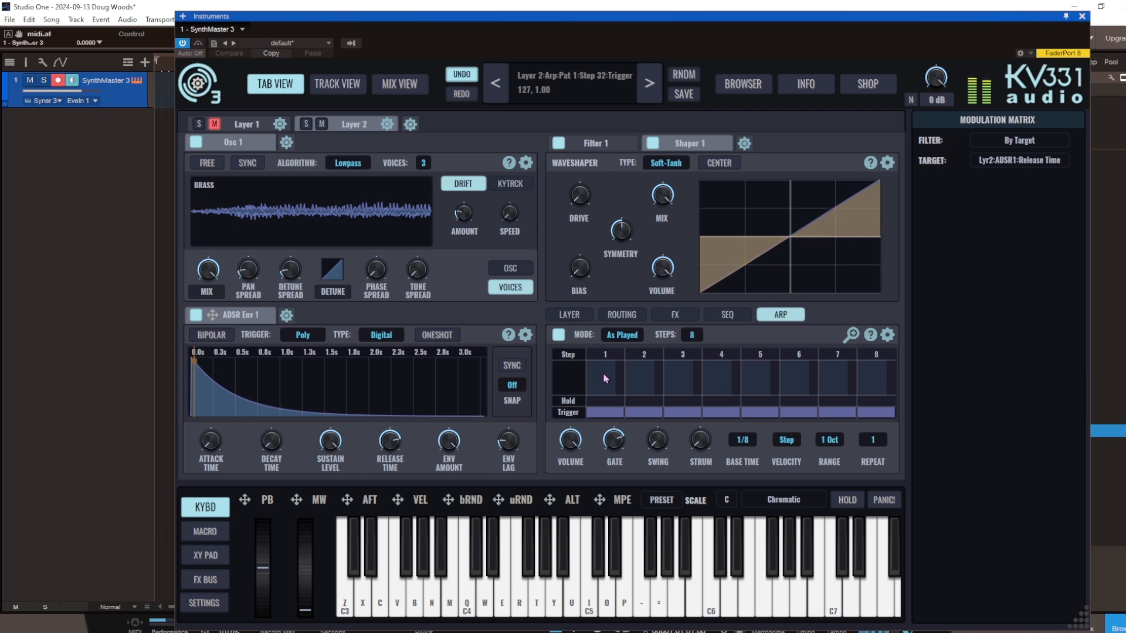
{"action": "left_click_drag", "start_coordinate": [390, 441], "coordinate": [402, 485]}
{"action": "scroll", "coordinate": [390, 445], "scroll_direction": "down", "scroll_amount": 2}
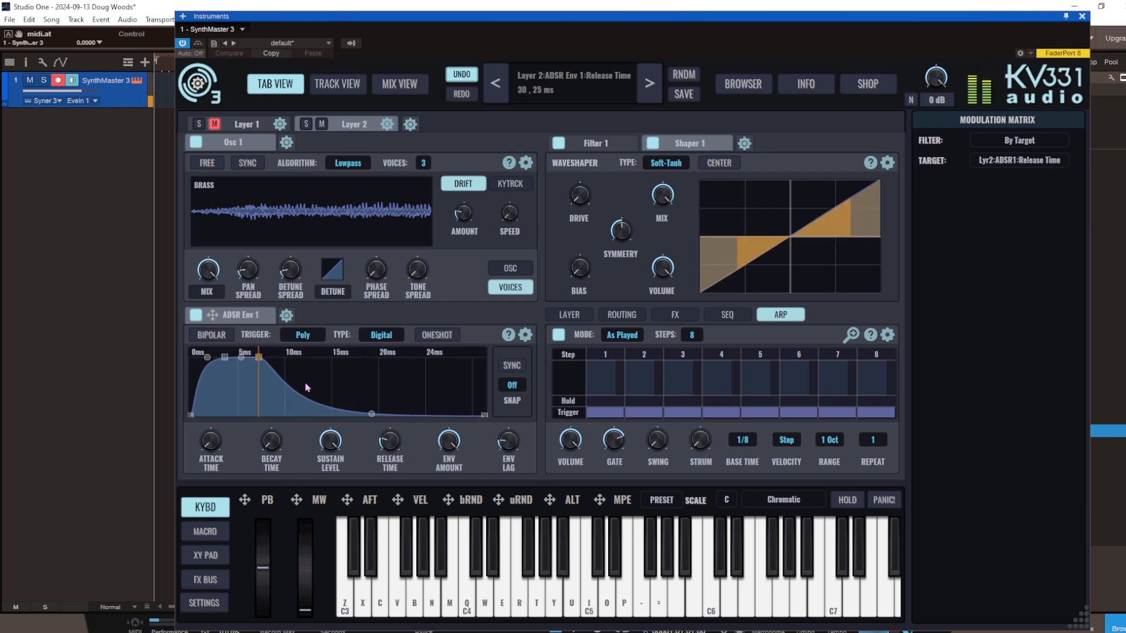
- Unmute Layer 1 and bypass its Osc 2
{"action": "left_click", "coordinate": [215, 123]}
{"action": "left_click", "coordinate": [246, 124]}
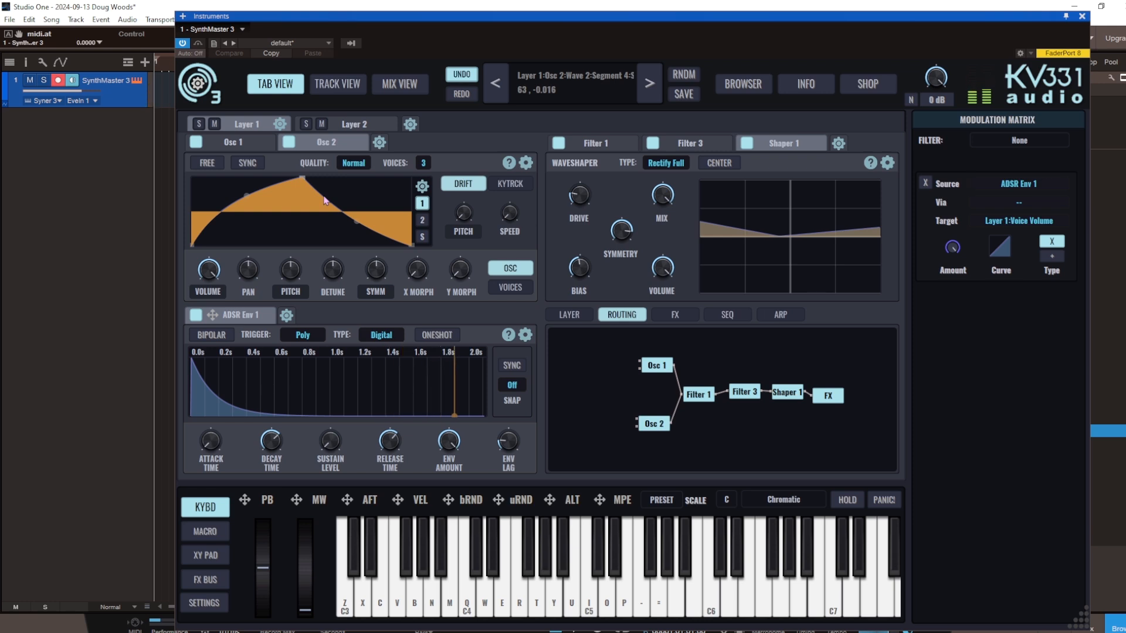
{"action": "left_click", "coordinate": [237, 144]}
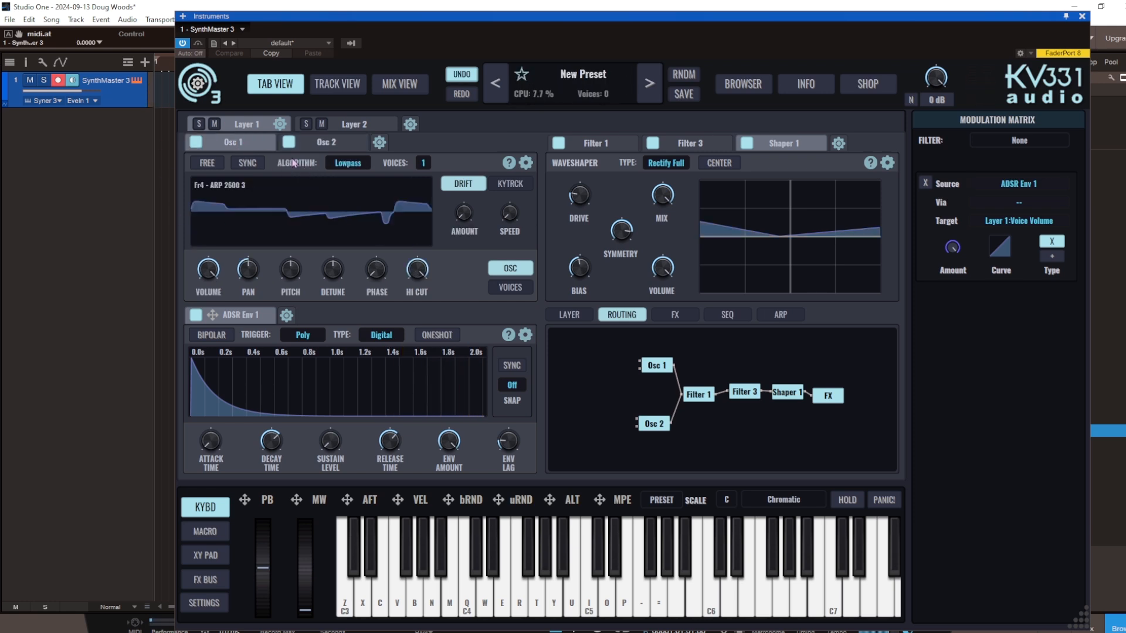
{"action": "left_click", "coordinate": [288, 143]}
{"action": "left_click", "coordinate": [256, 145]}
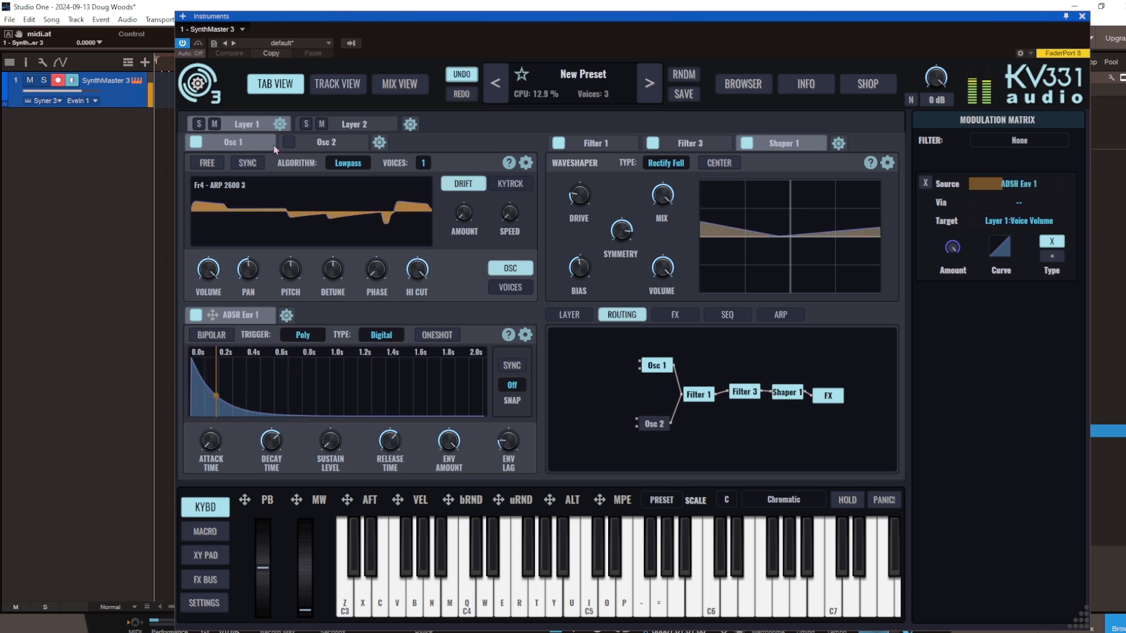
{"action": "left_click", "coordinate": [316, 145]}
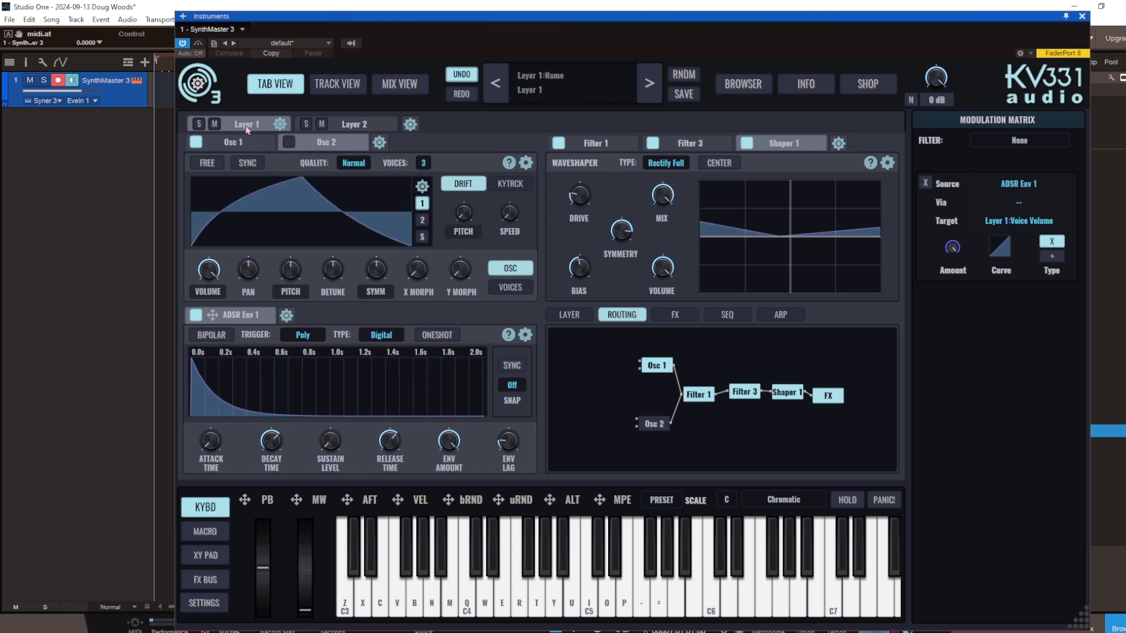
- Add a second oscillator of type Wavetable Osc to Layer 2 and solo the layer
{"action": "left_click", "coordinate": [352, 124]}
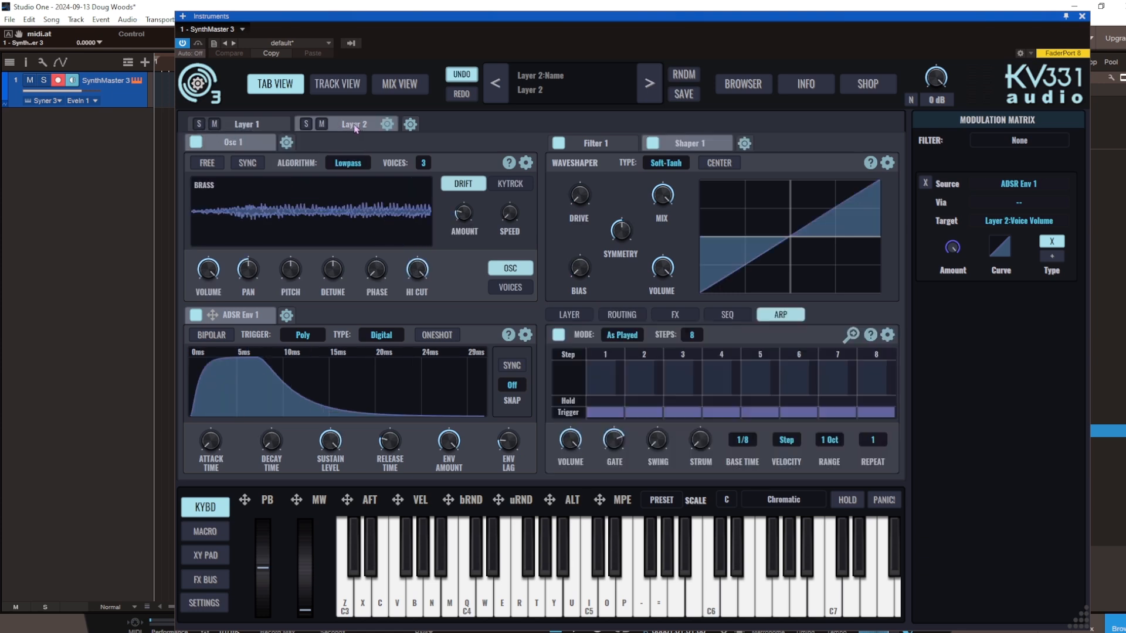
{"action": "mouse_move", "coordinate": [370, 189]}
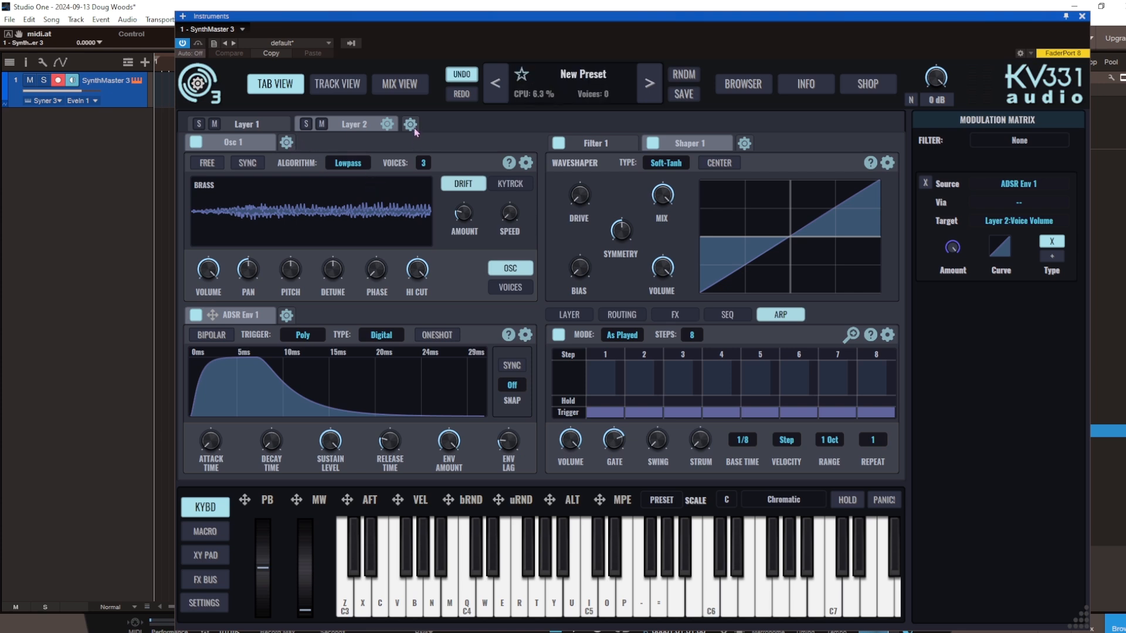
{"action": "left_click", "coordinate": [286, 143]}
{"action": "mouse_move", "coordinate": [314, 166]}
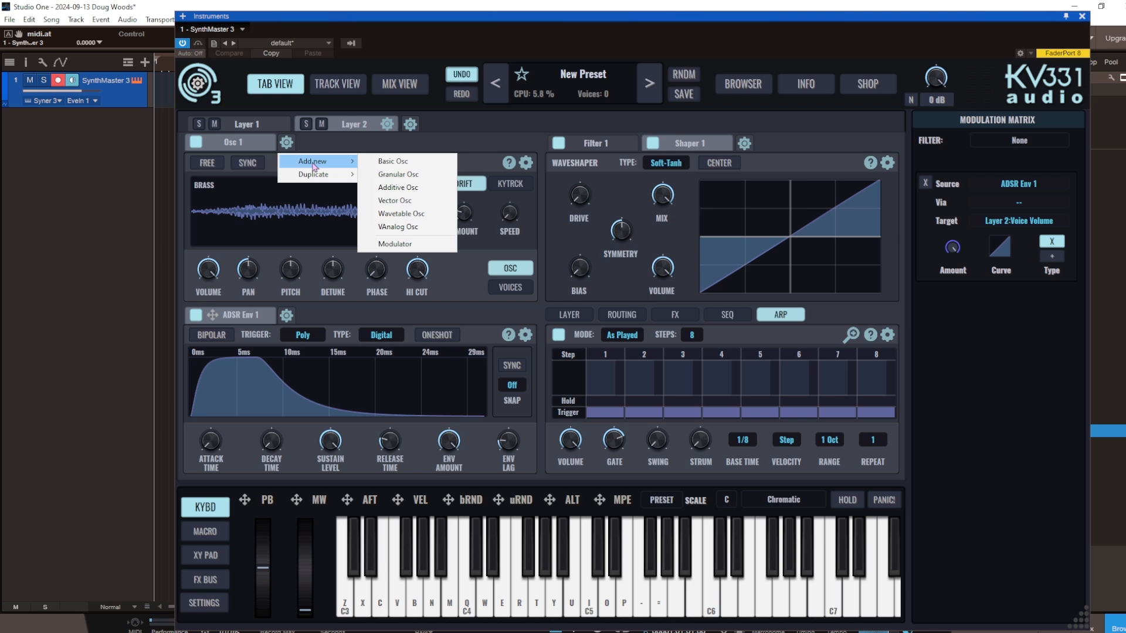
{"action": "left_click", "coordinate": [402, 216]}
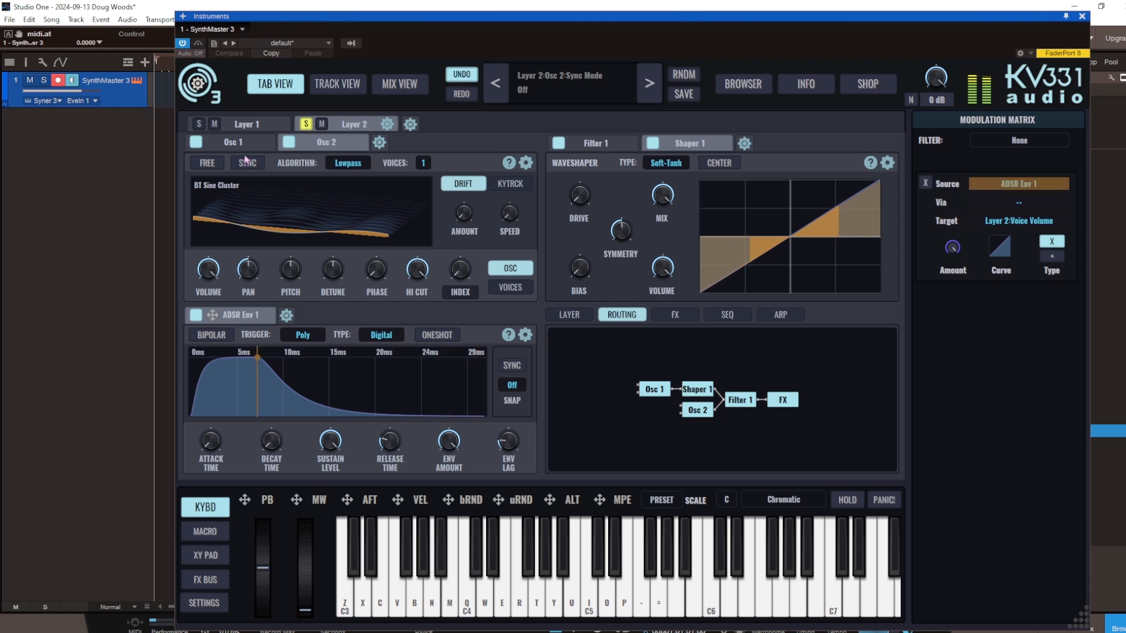
- Bypass Layer 2's Osc 1 and spread out the Shaper 1, Osc 1 and Osc 2 nodes in the routing
{"action": "left_click", "coordinate": [197, 143]}
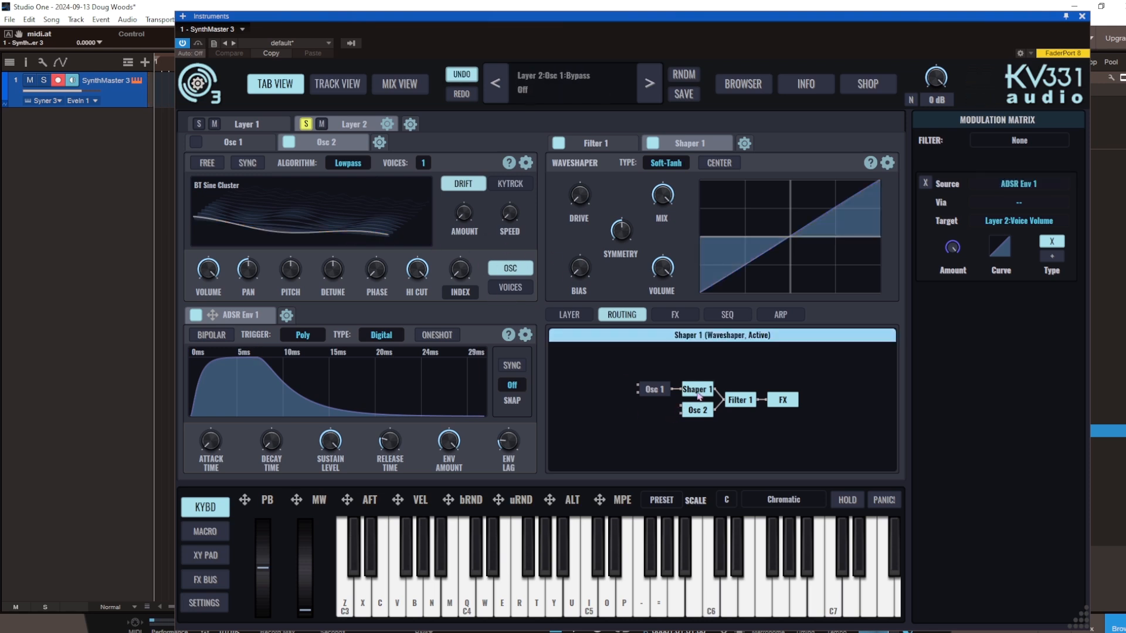
{"action": "left_click_drag", "start_coordinate": [692, 368], "coordinate": [641, 426]}
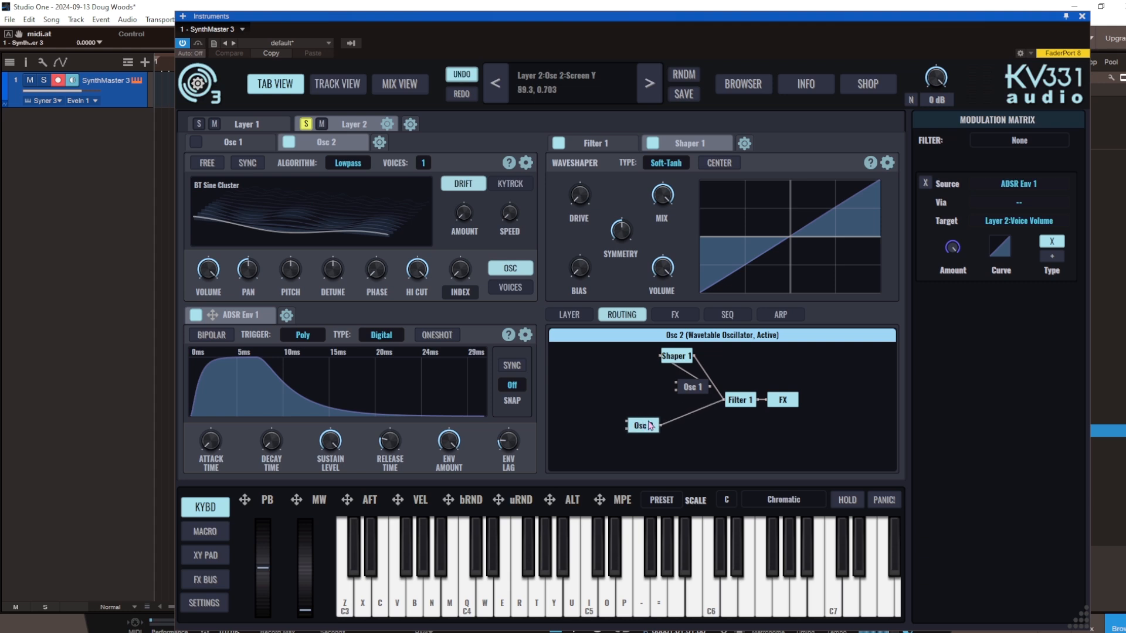
{"action": "left_click_drag", "start_coordinate": [692, 387], "coordinate": [675, 397]}
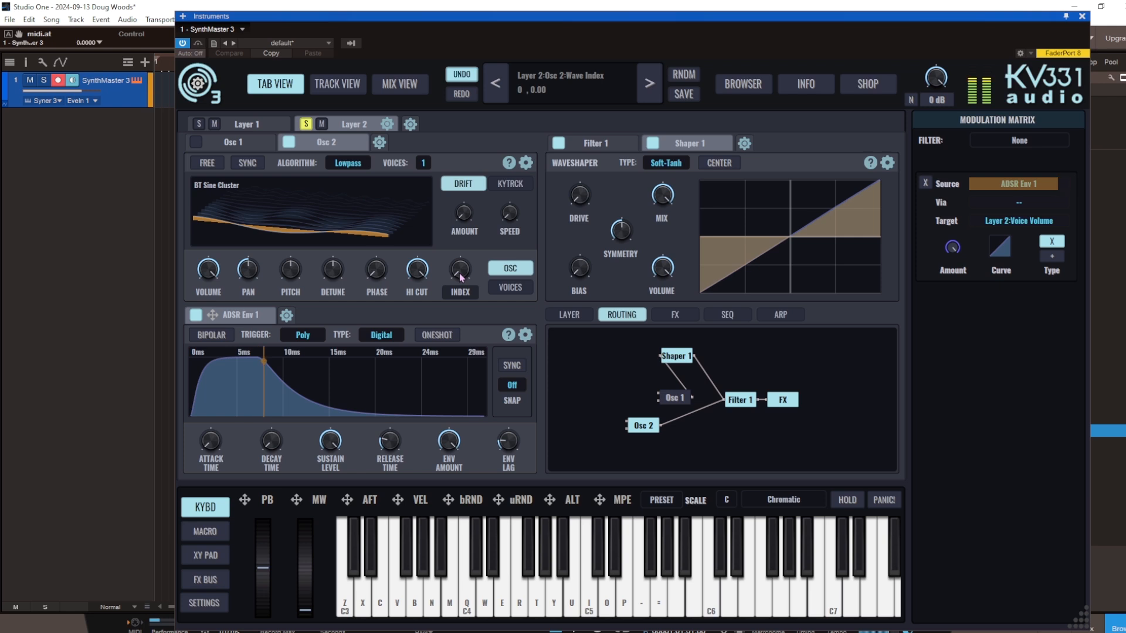
- Load the factory wavetable Sin Saw II from the Basic set into Layer 2's Osc 2
{"action": "left_click", "coordinate": [217, 189]}
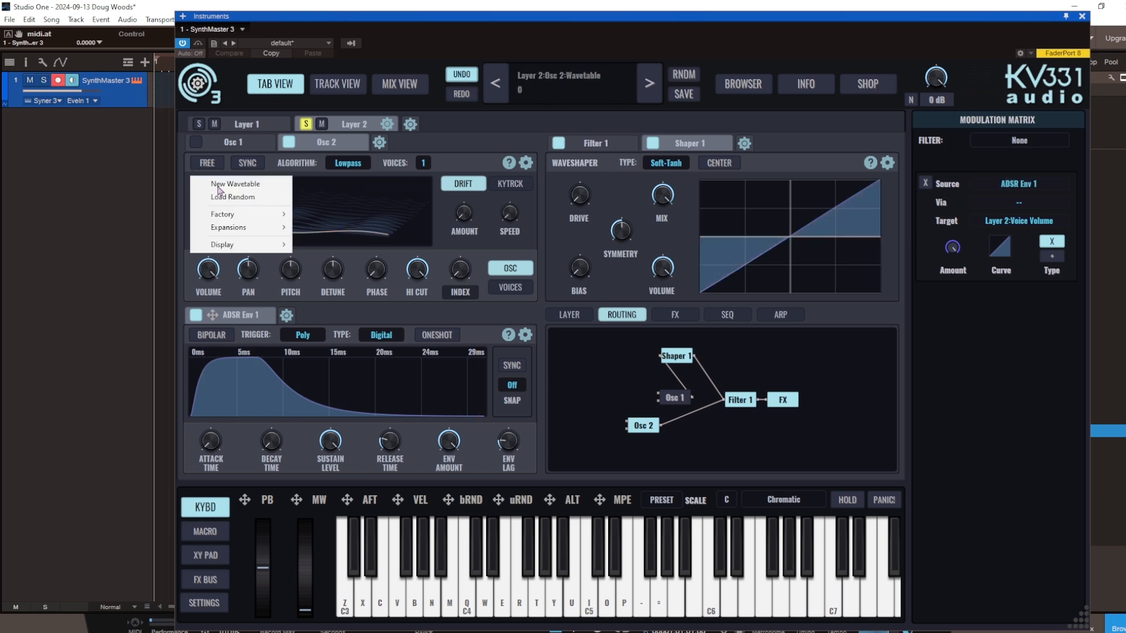
{"action": "mouse_move", "coordinate": [215, 221]}
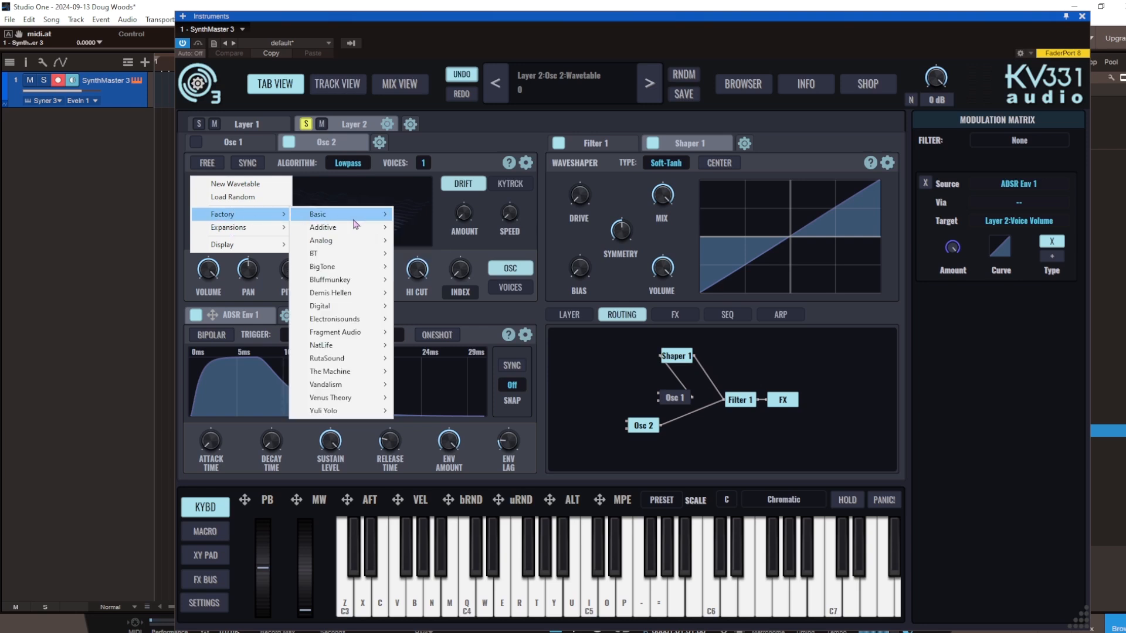
{"action": "mouse_move", "coordinate": [355, 217]}
{"action": "left_click", "coordinate": [434, 293]}
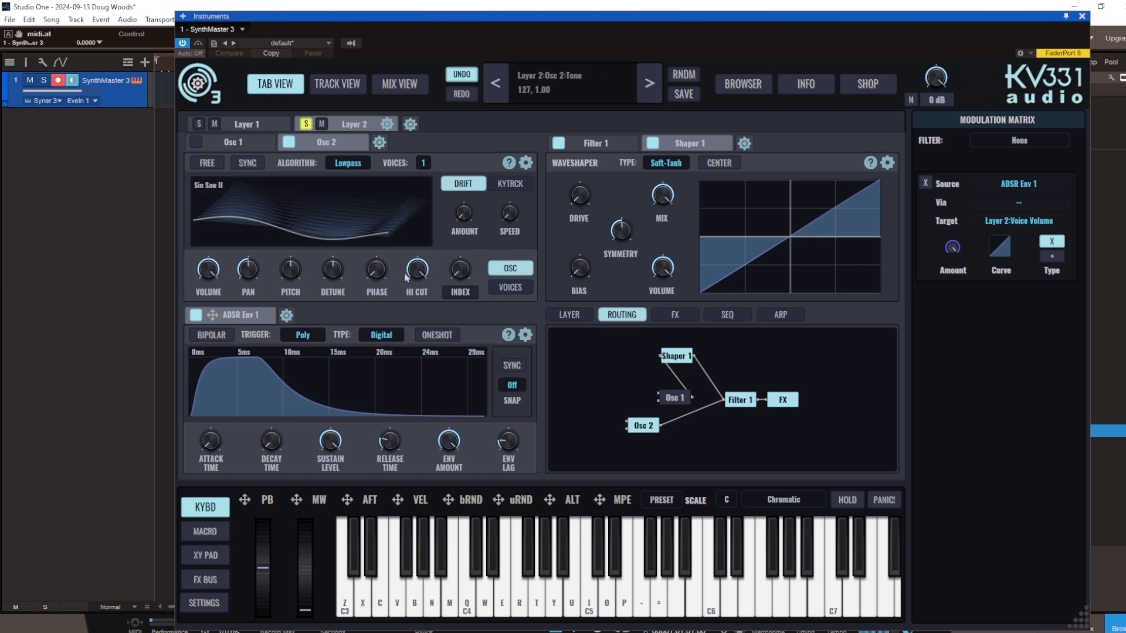
- Raise Osc 2's phase and sweep its wave index up to about 0.83 and back down to about 0.26
{"action": "mouse_move", "coordinate": [372, 272]}
{"action": "left_mouse_down"}
{"action": "mouse_move", "coordinate": [372, 244]}
{"action": "mouse_move", "coordinate": [371, 255]}
{"action": "left_mouse_up"}
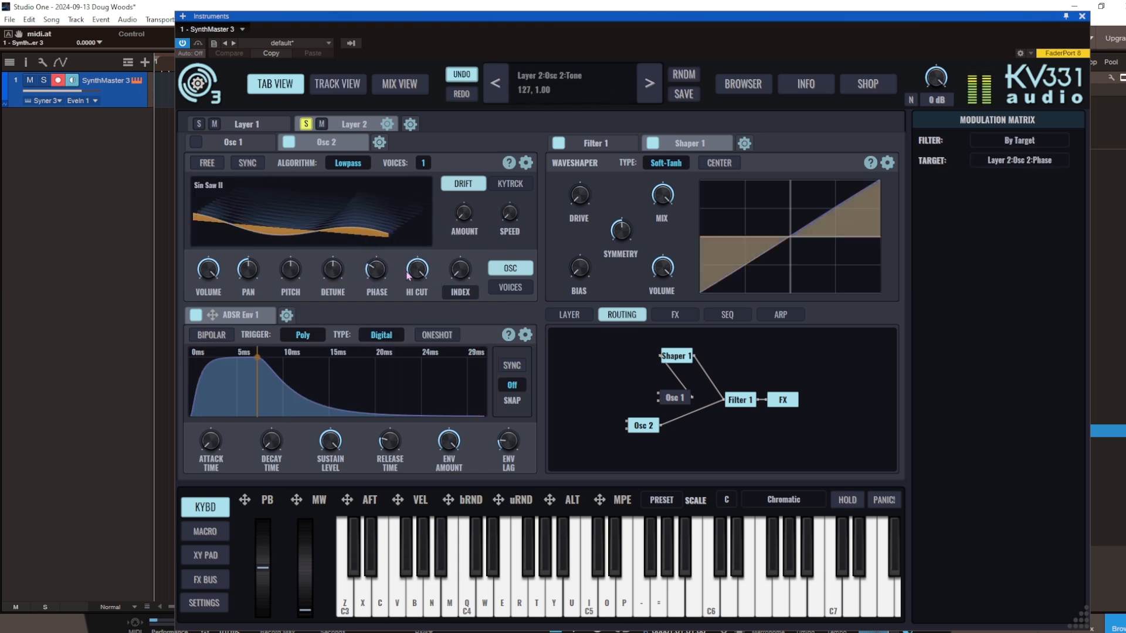
{"action": "left_click_drag", "start_coordinate": [459, 268], "coordinate": [459, 217]}
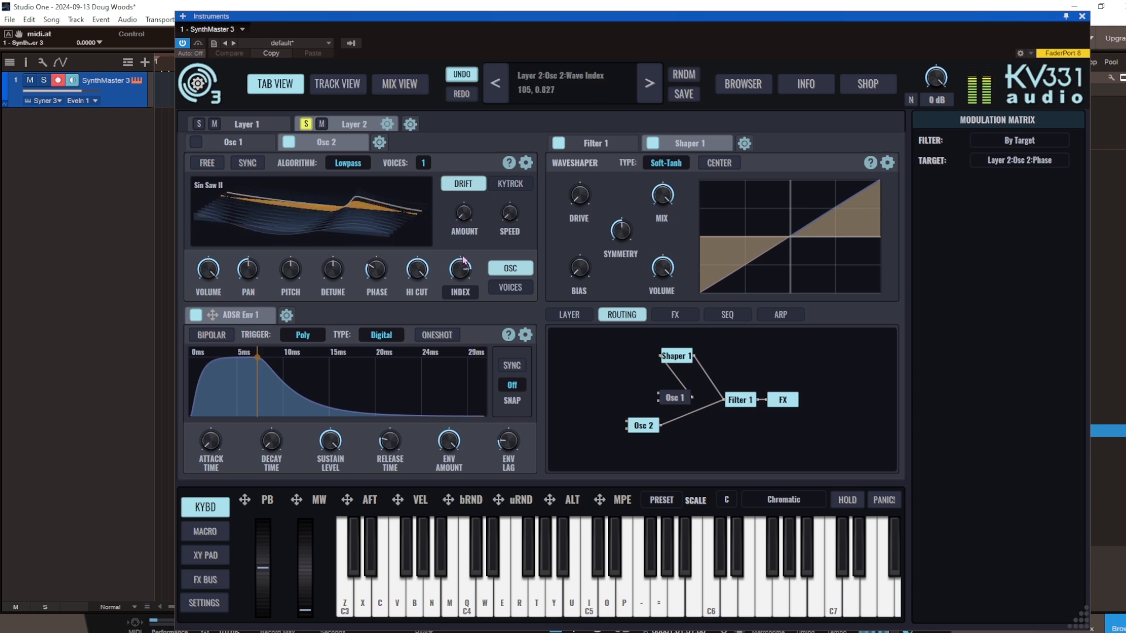
{"action": "left_click_drag", "start_coordinate": [463, 274], "coordinate": [463, 294]}
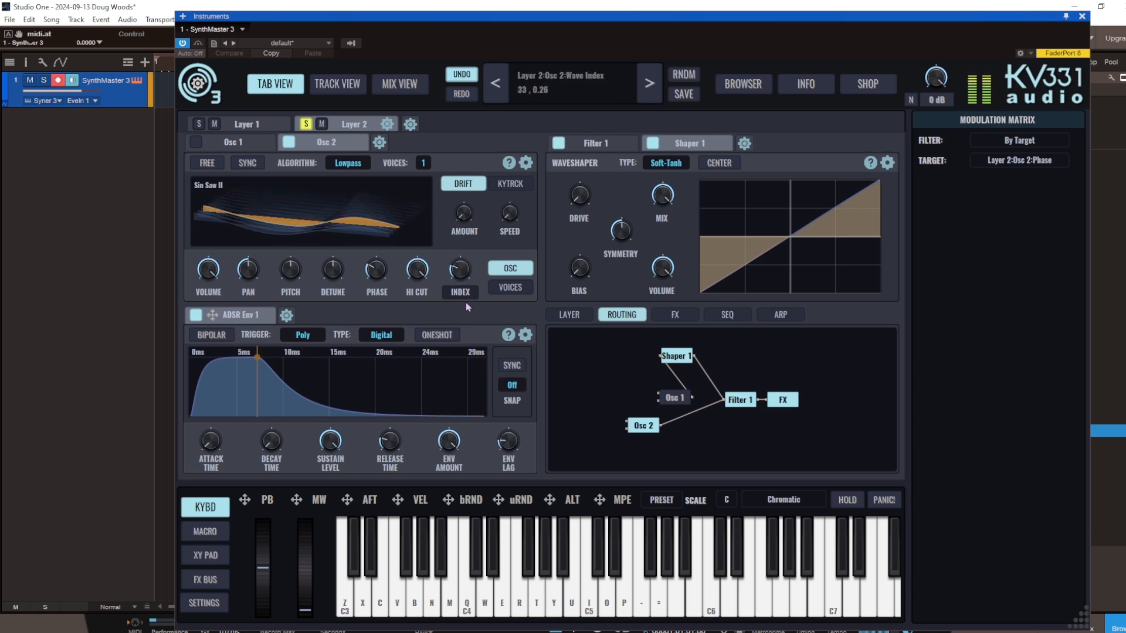
- Add an LFO to Layer 2 and assign it as a modulation source for Osc 2's wave index
{"action": "left_click", "coordinate": [291, 317]}
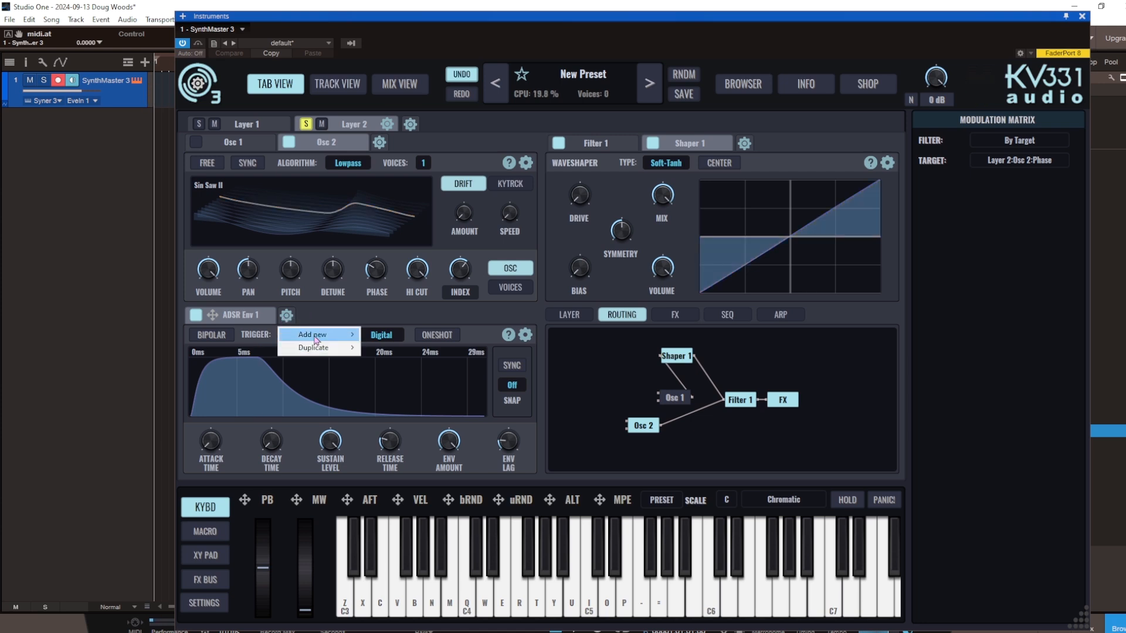
{"action": "mouse_move", "coordinate": [316, 340]}
{"action": "left_click", "coordinate": [387, 366]}
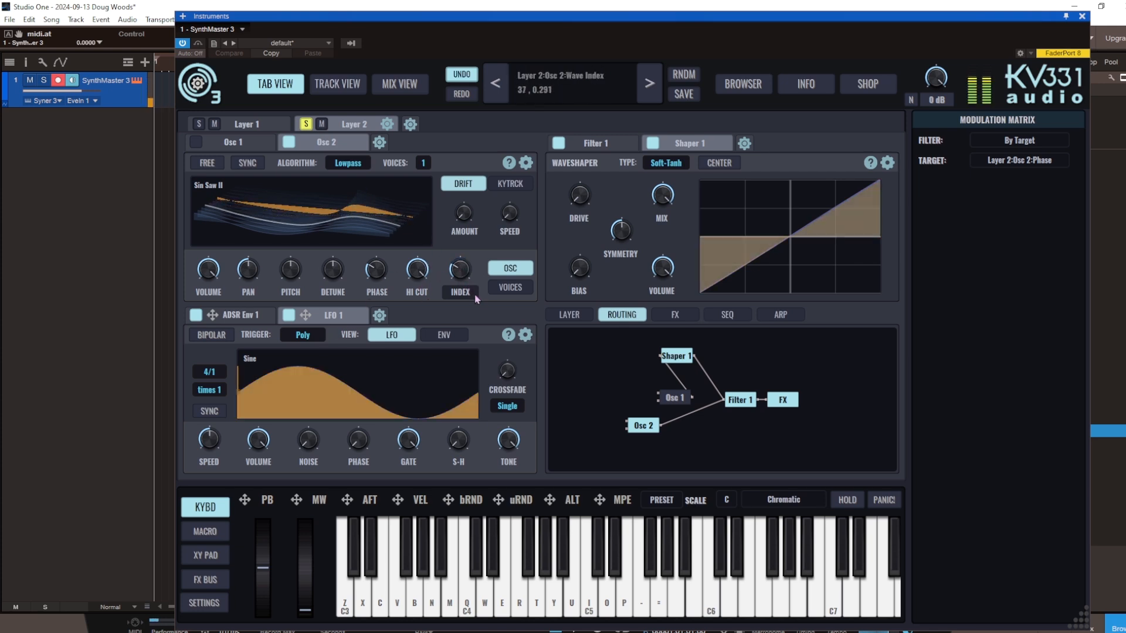
{"action": "mouse_move", "coordinate": [476, 299]}
{"action": "left_mouse_down"}
{"action": "mouse_move", "coordinate": [475, 248]}
{"action": "mouse_move", "coordinate": [478, 301]}
{"action": "left_mouse_up"}
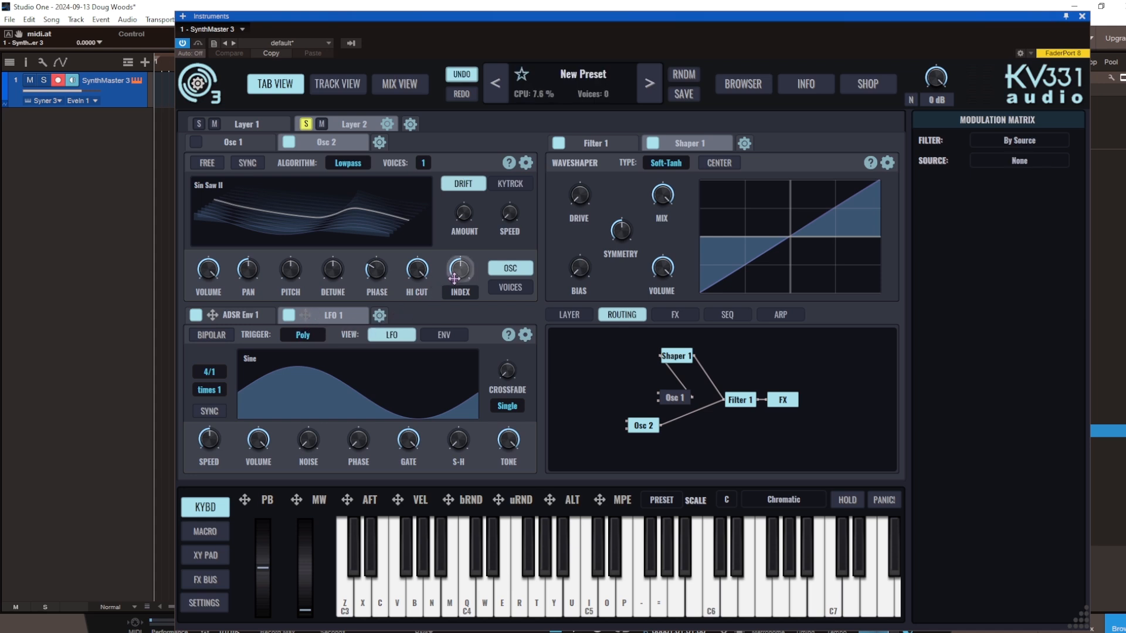
{"action": "left_click_drag", "start_coordinate": [463, 278], "coordinate": [461, 275]}
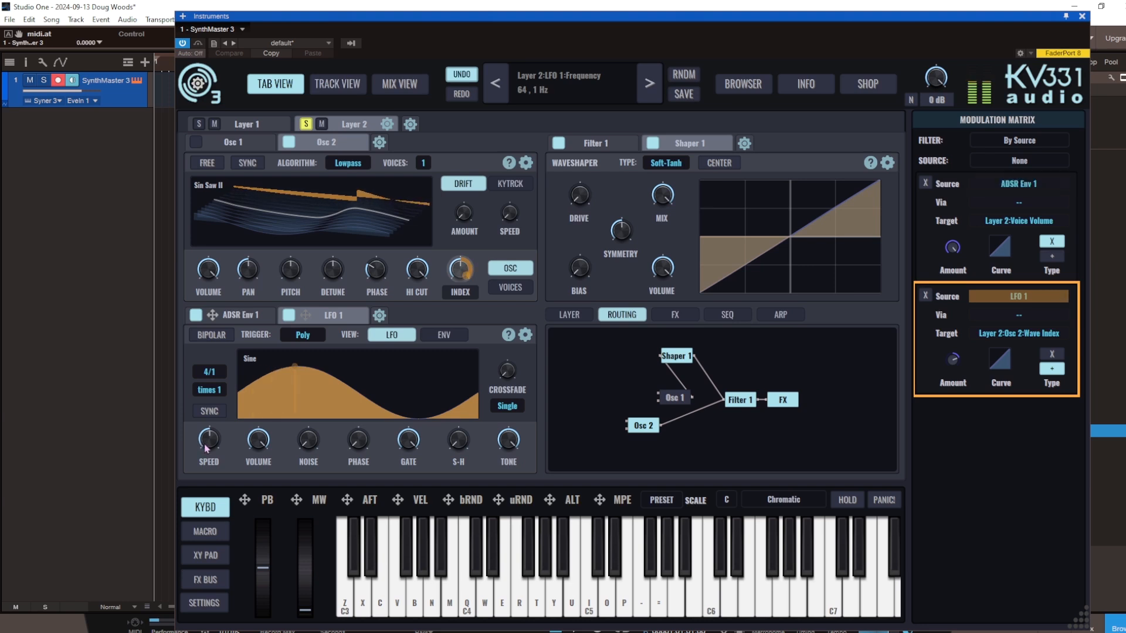
- Slow Layer 2's LFO 1 to about 0.16 Hz and set its trigger mode to Global
{"action": "left_click_drag", "start_coordinate": [211, 441], "coordinate": [214, 454]}
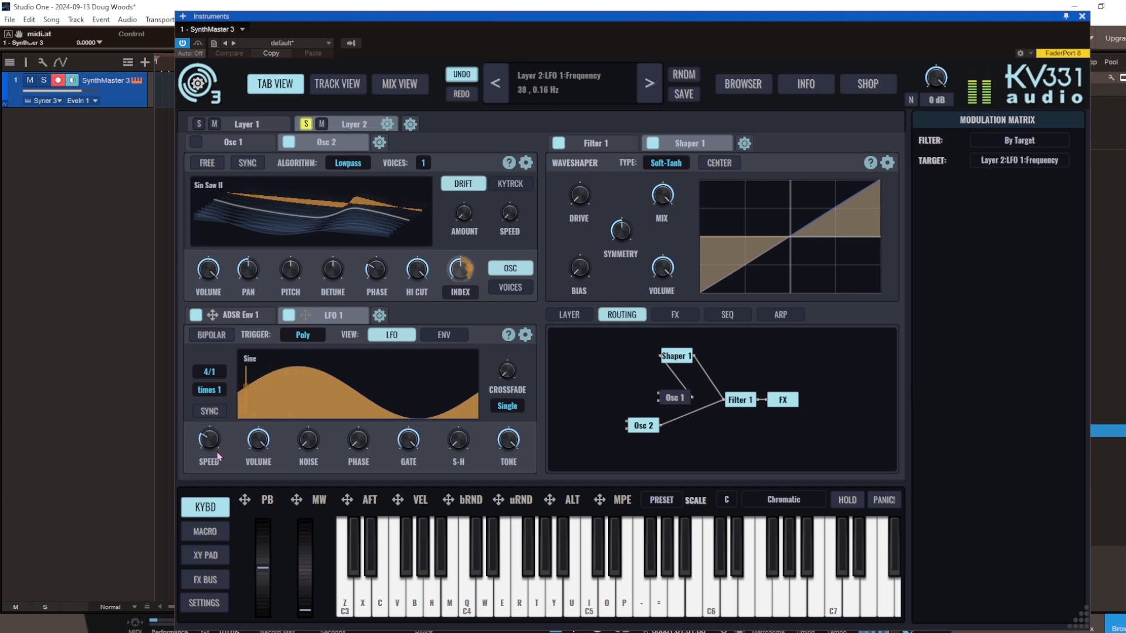
{"action": "left_click", "coordinate": [303, 335]}
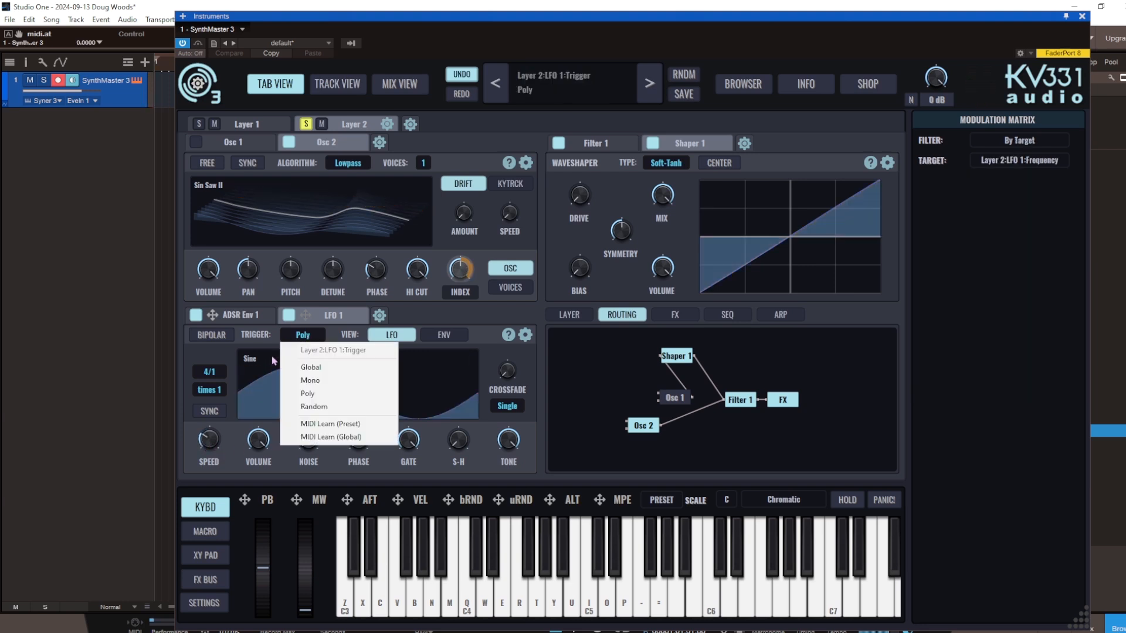
{"action": "left_click", "coordinate": [311, 367]}
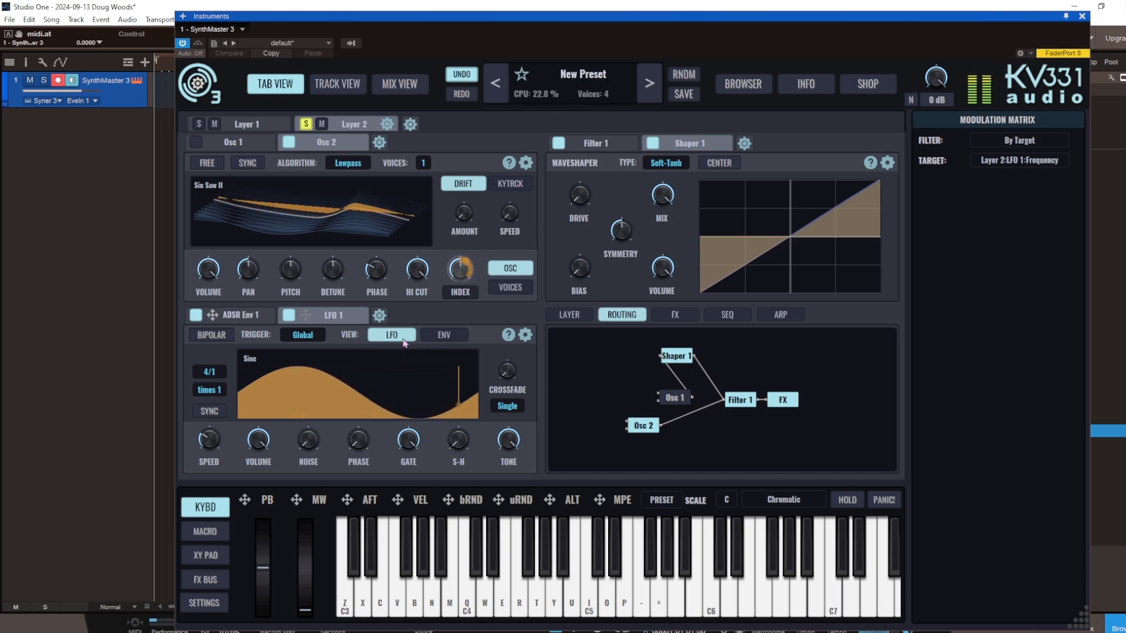
- Slightly speed up Layer 2's LFO 1 and lower Osc 2's wave index
{"action": "mouse_move", "coordinate": [204, 443]}
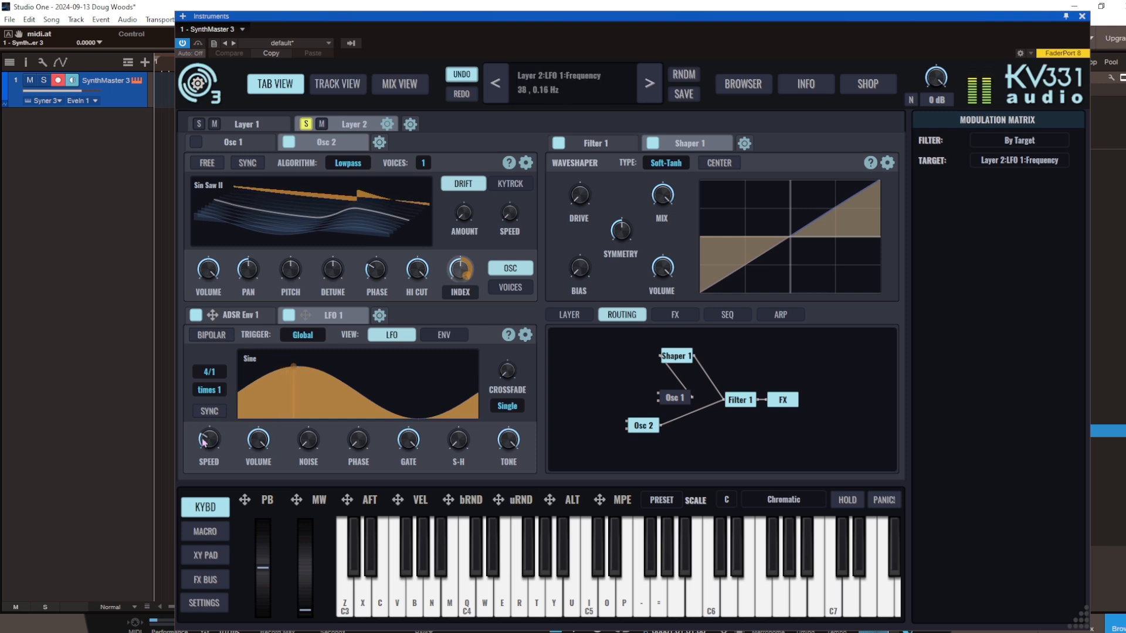
{"action": "scroll", "coordinate": [209, 439], "scroll_direction": "up", "scroll_amount": 6}
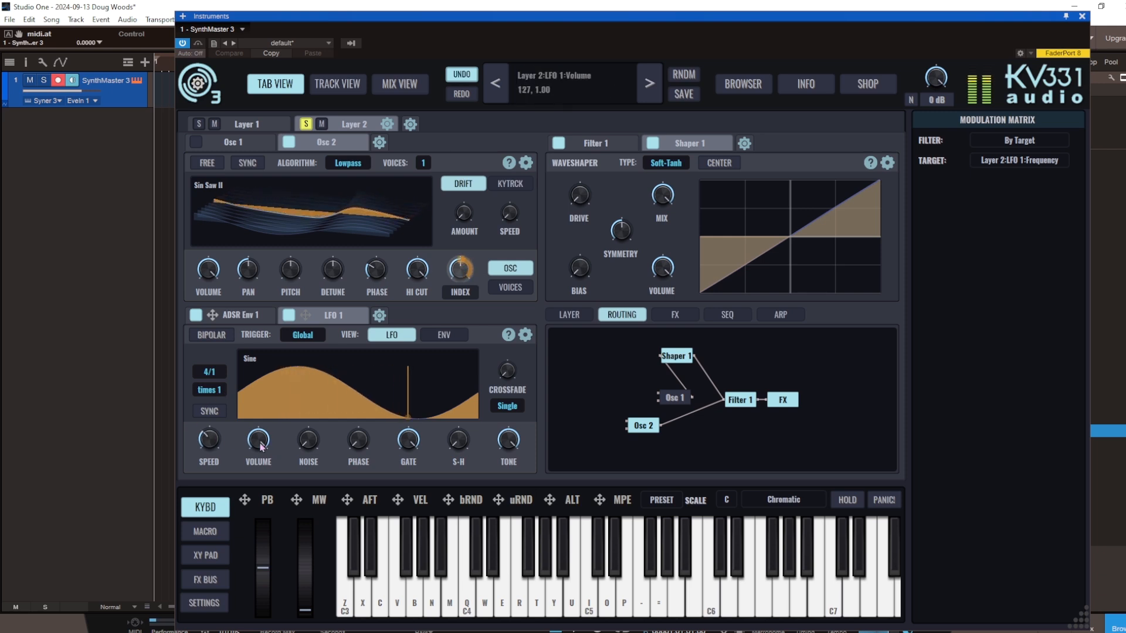
{"action": "mouse_move", "coordinate": [450, 273]}
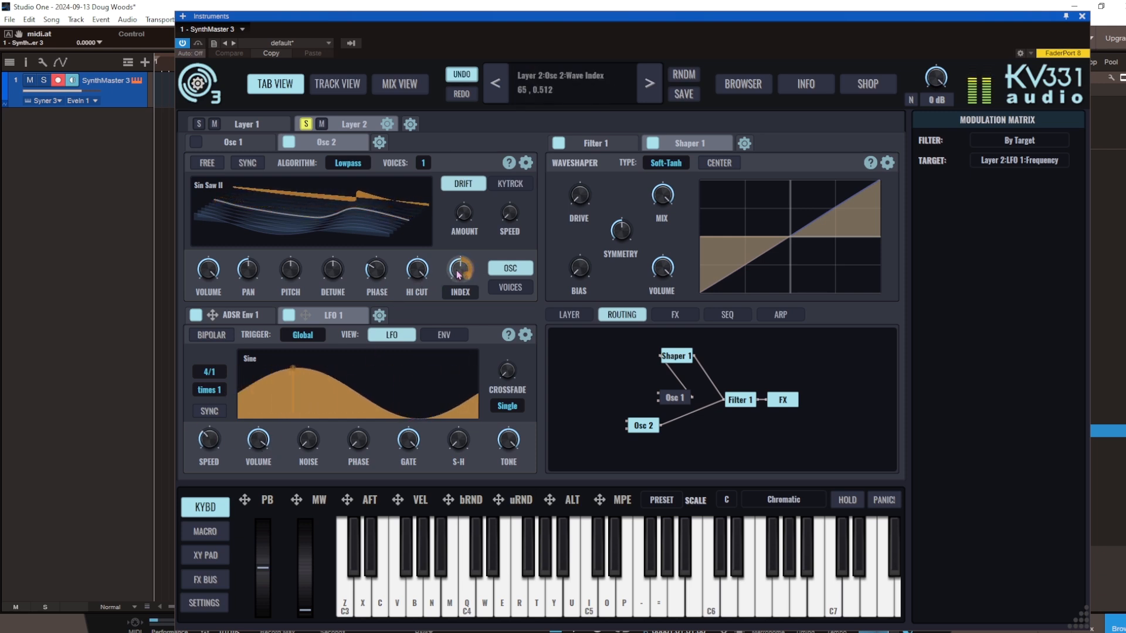
{"action": "left_click_drag", "start_coordinate": [461, 273], "coordinate": [461, 286]}
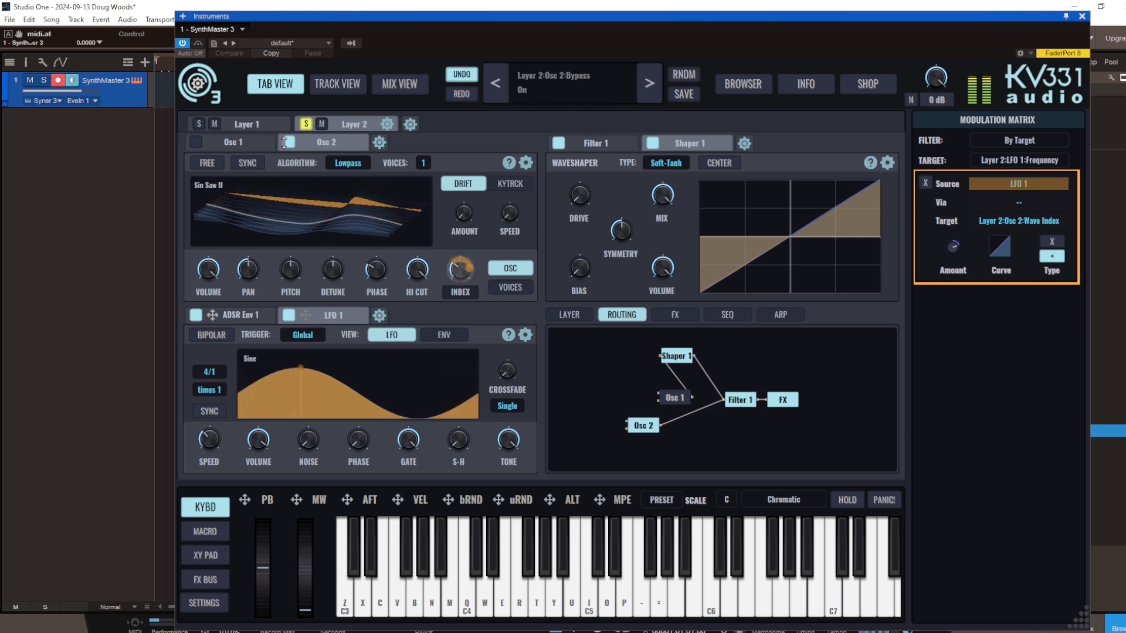
- Turn Layer 2's Osc 1 back on, unsolo the layer and add a new third layer
{"action": "left_click", "coordinate": [195, 142]}
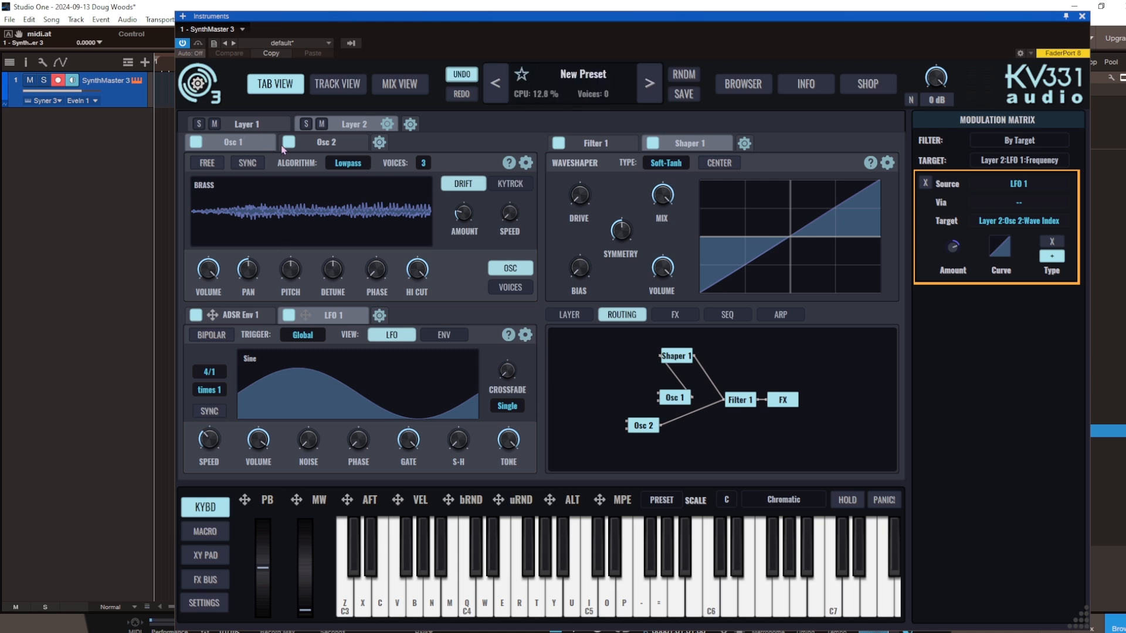
{"action": "left_click", "coordinate": [410, 125]}
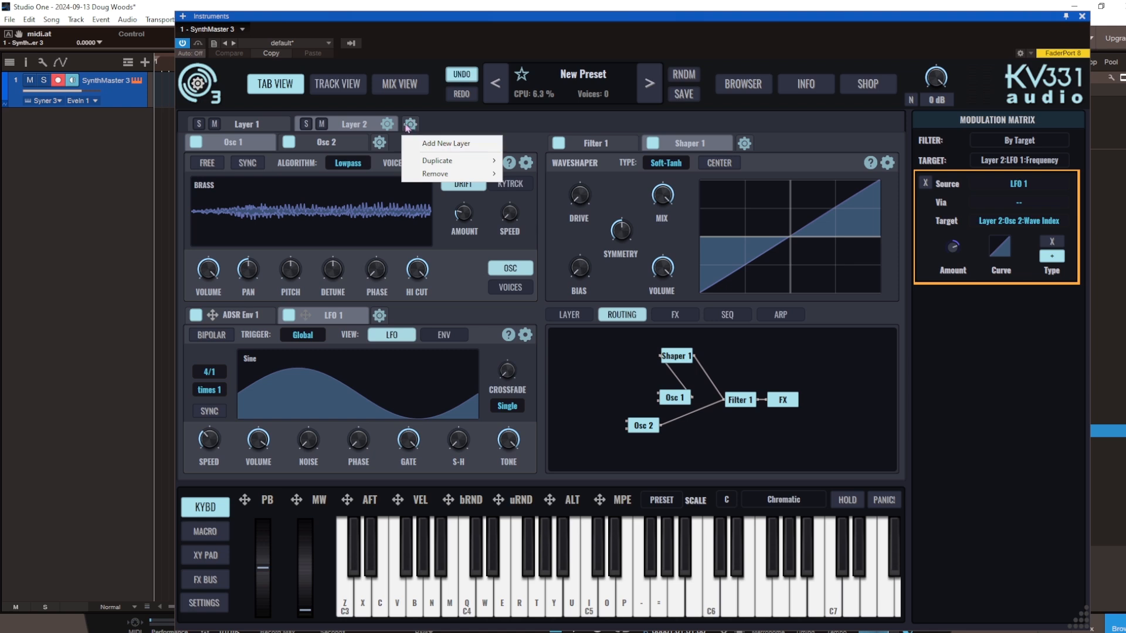
{"action": "left_click", "coordinate": [441, 144]}
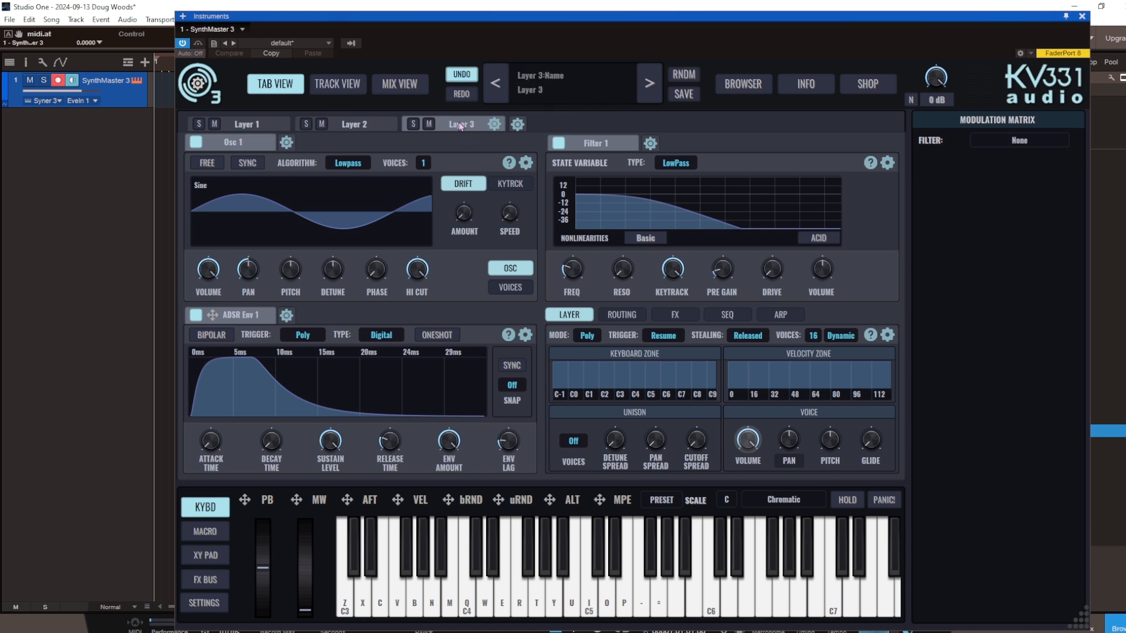
- Add an Additive oscillator as Layer 3's Osc 2, switch Osc 1 off and show Osc 2
{"action": "left_click", "coordinate": [286, 142]}
{"action": "mouse_move", "coordinate": [314, 161]}
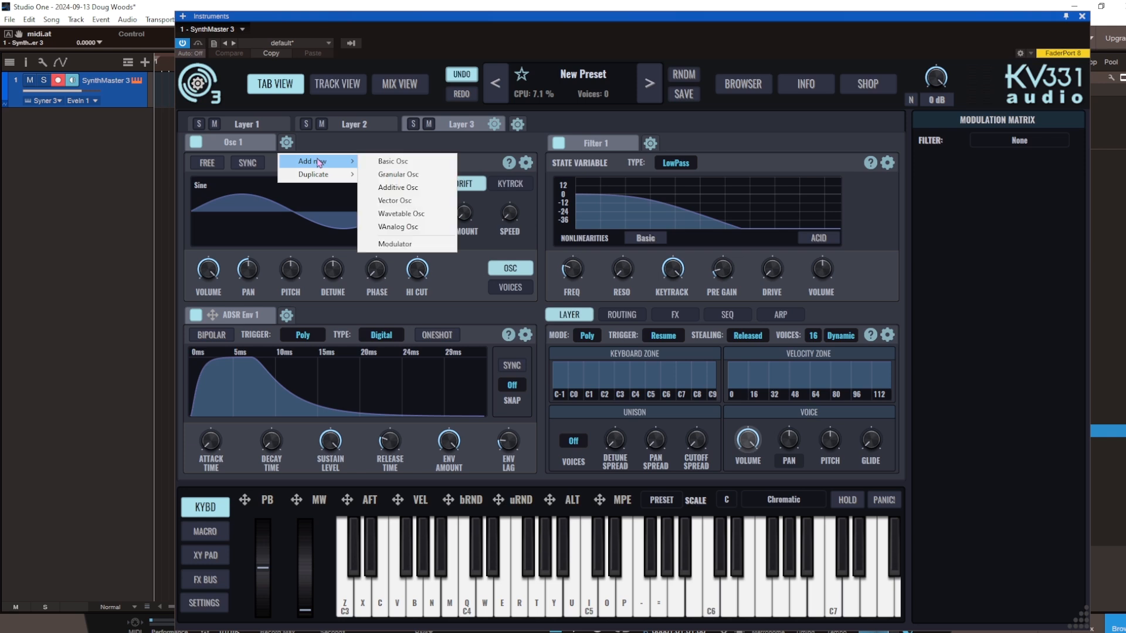
{"action": "left_click", "coordinate": [398, 187]}
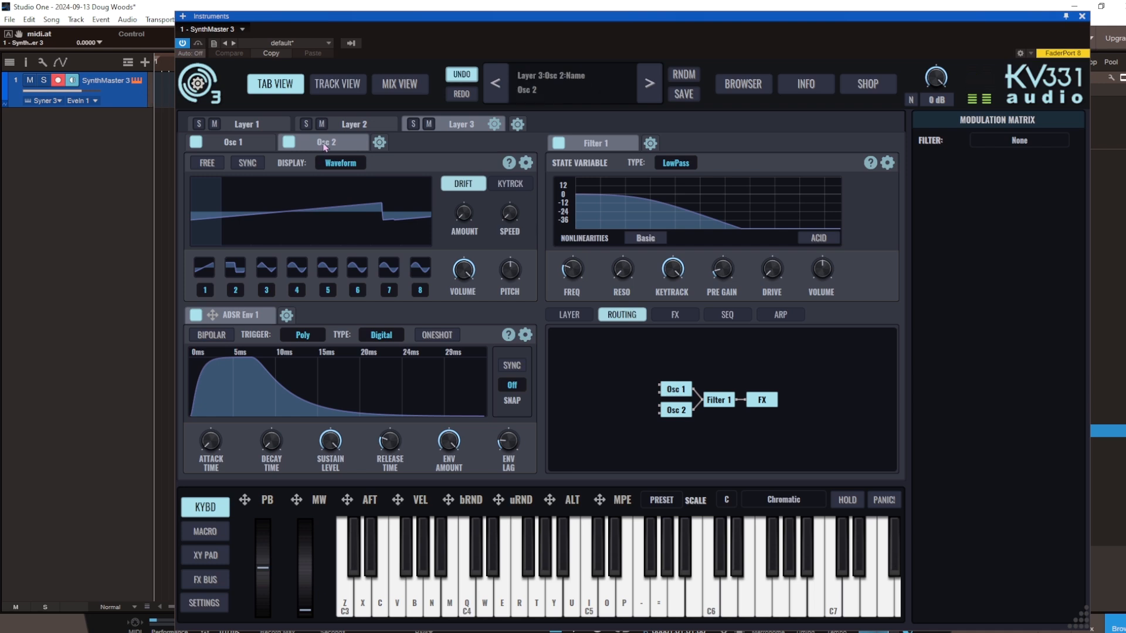
{"action": "left_click", "coordinate": [197, 143]}
{"action": "left_click", "coordinate": [326, 141]}
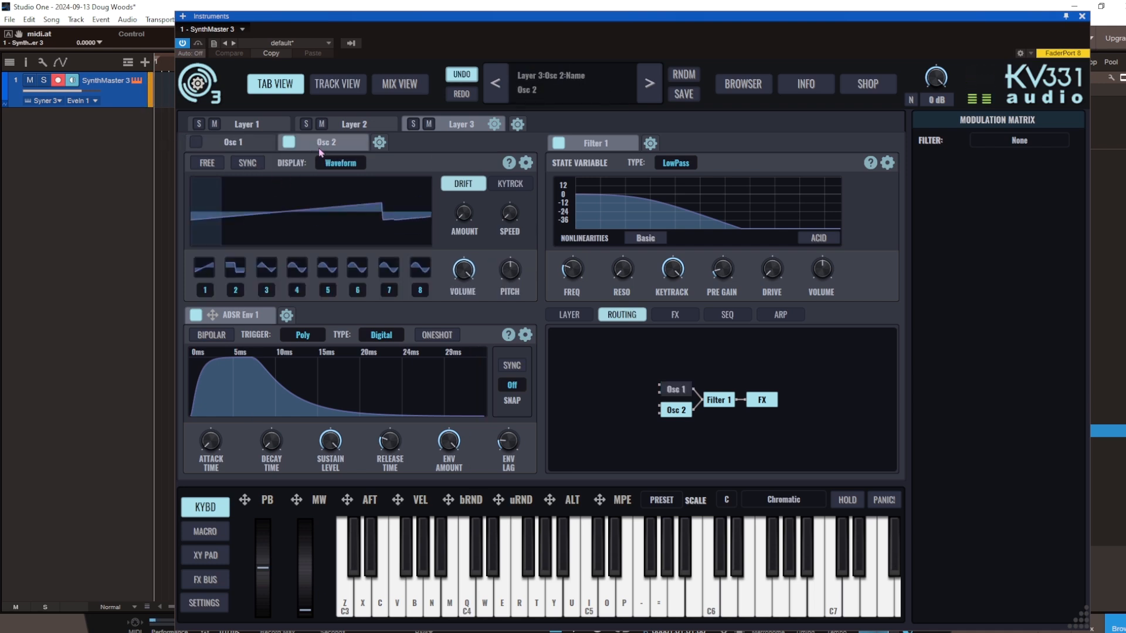
- Set wave 5 of the additive oscillator to Triangle and choose a different waveform for wave 7
{"action": "right_click", "coordinate": [326, 268]}
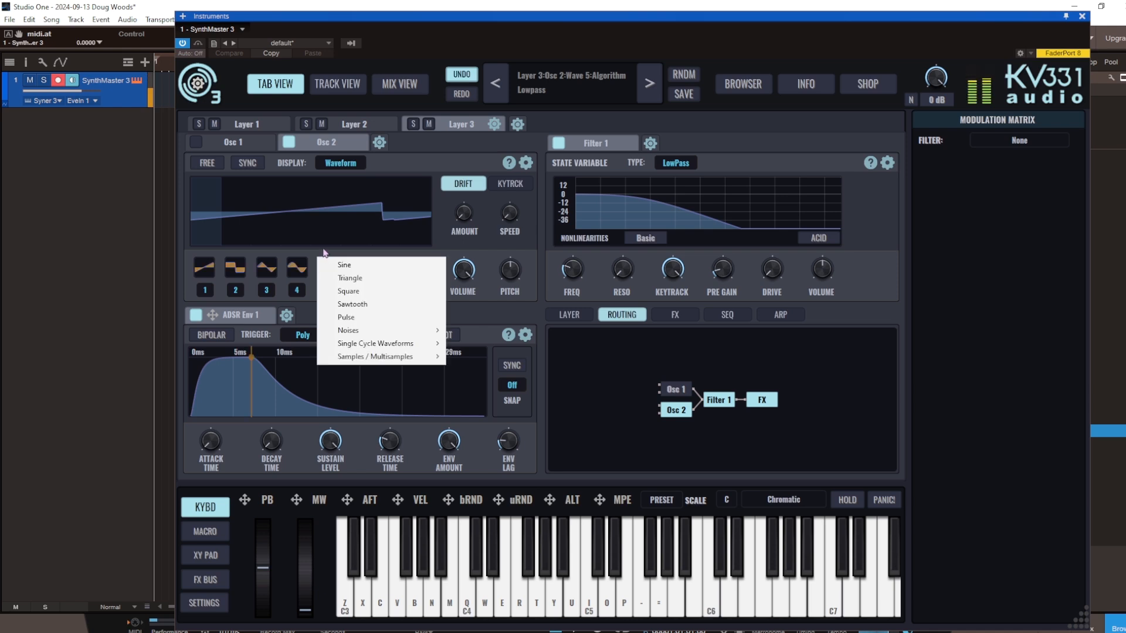
{"action": "left_click", "coordinate": [346, 280]}
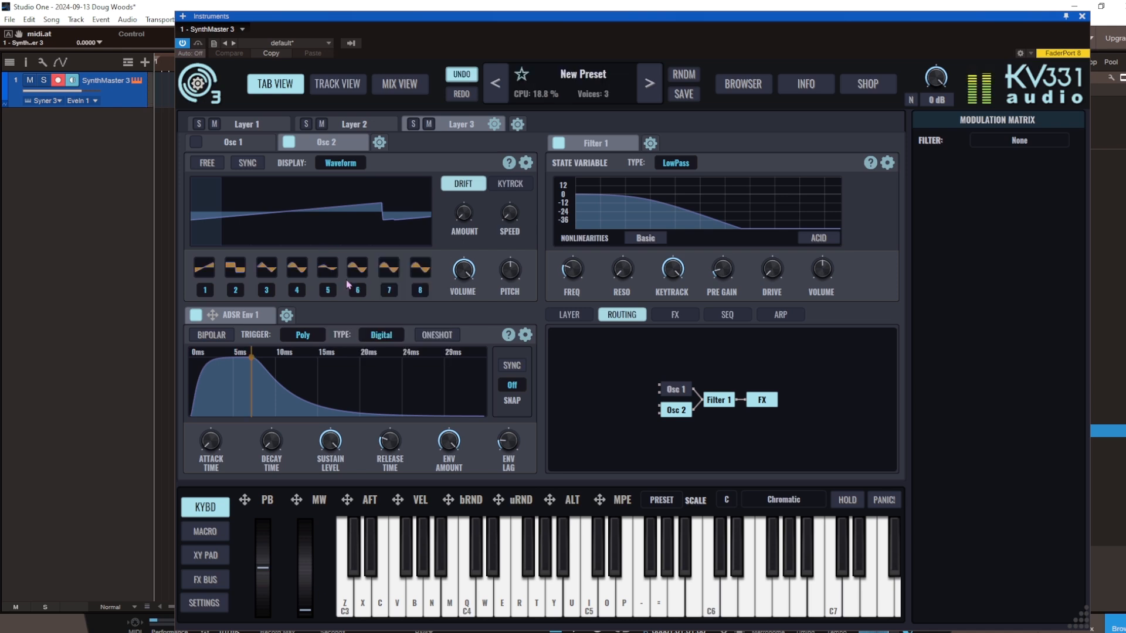
{"action": "right_click", "coordinate": [379, 258]}
{"action": "left_click", "coordinate": [422, 304]}
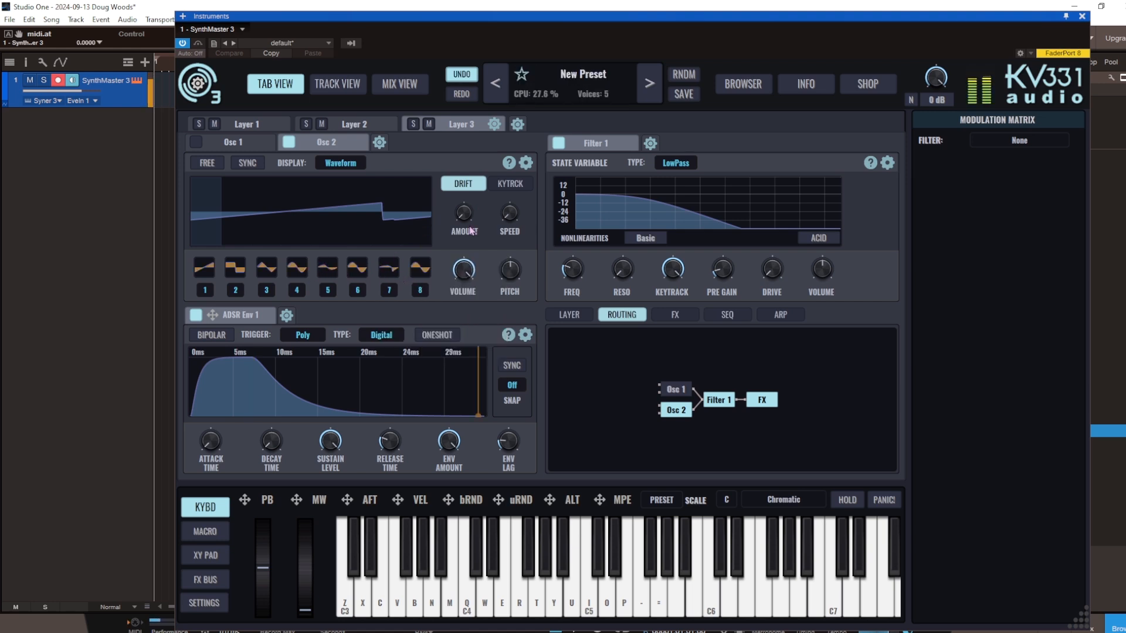
- Lengthen the release time of Layer 3's ADSR Env 1 to about 1.54 s and solo the layer
{"action": "left_click_drag", "start_coordinate": [386, 445], "coordinate": [393, 413]}
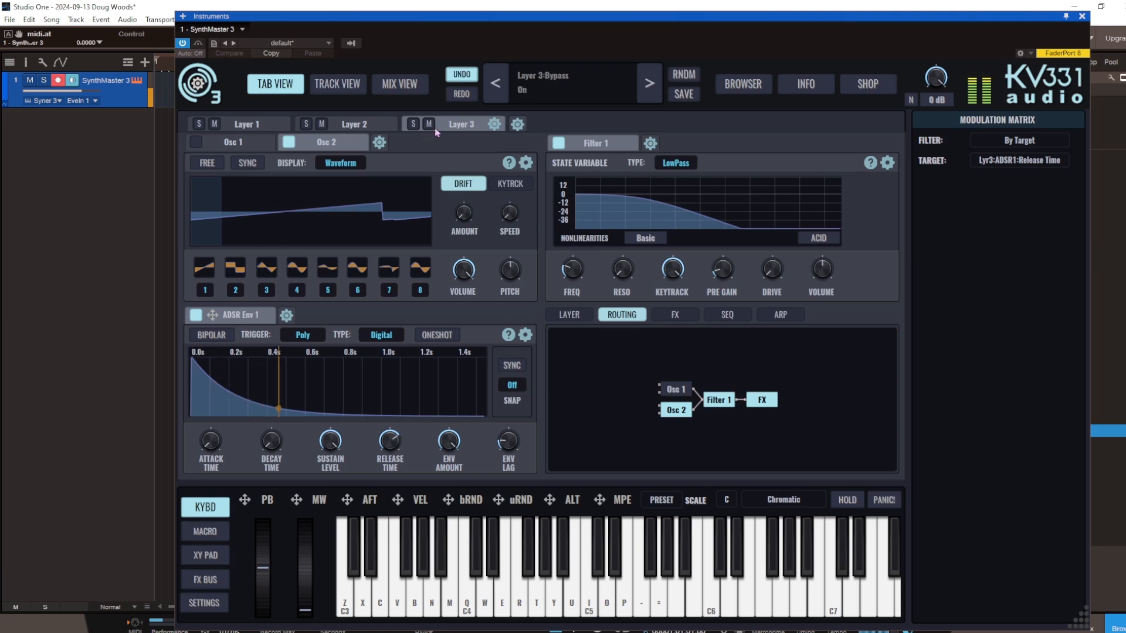
{"action": "left_click", "coordinate": [414, 125]}
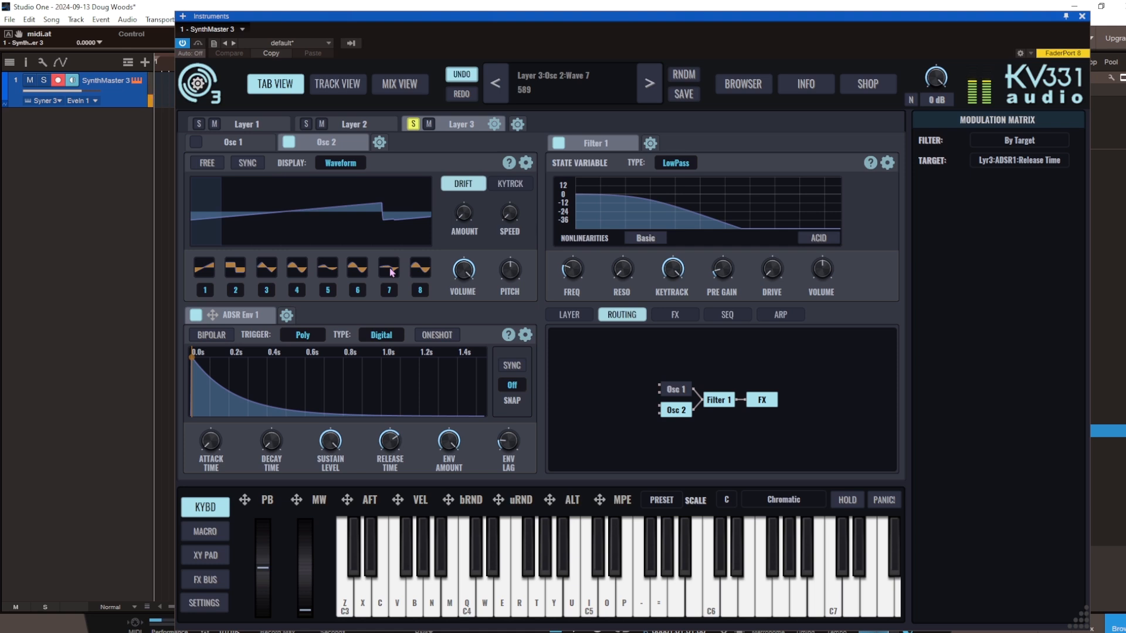
- Raise the volumes of the additive oscillator's waves 7, 4, 2 and 8, with 7, 2 and 8 at about 0.79
{"action": "left_click_drag", "start_coordinate": [385, 240], "coordinate": [388, 141]}
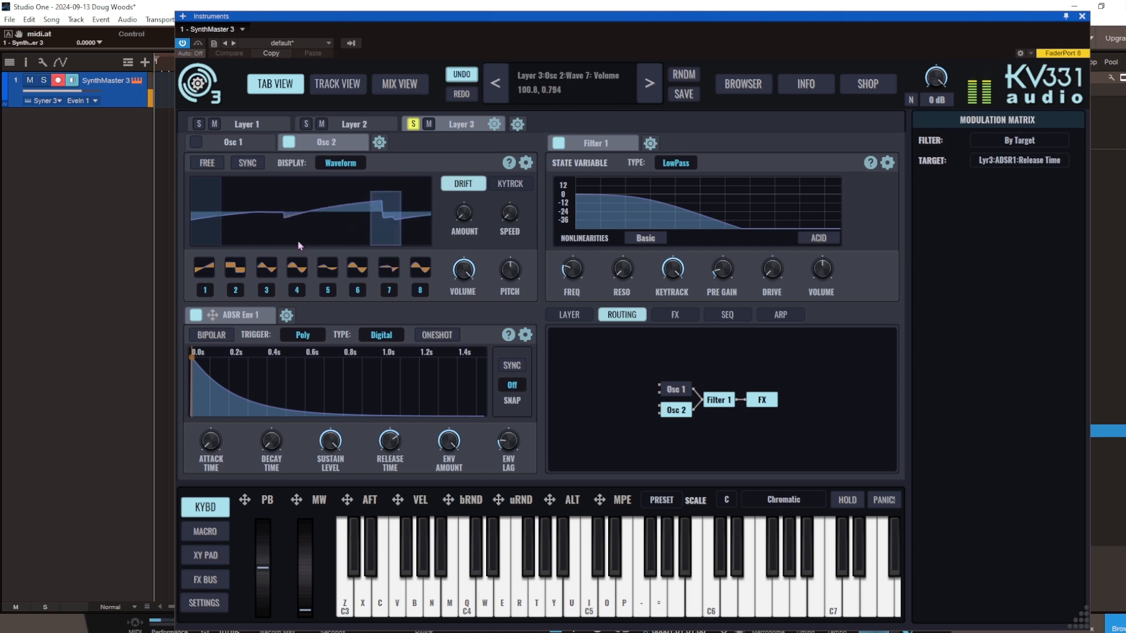
{"action": "left_click_drag", "start_coordinate": [300, 245], "coordinate": [296, 207]}
{"action": "left_click_drag", "start_coordinate": [249, 248], "coordinate": [252, 193]}
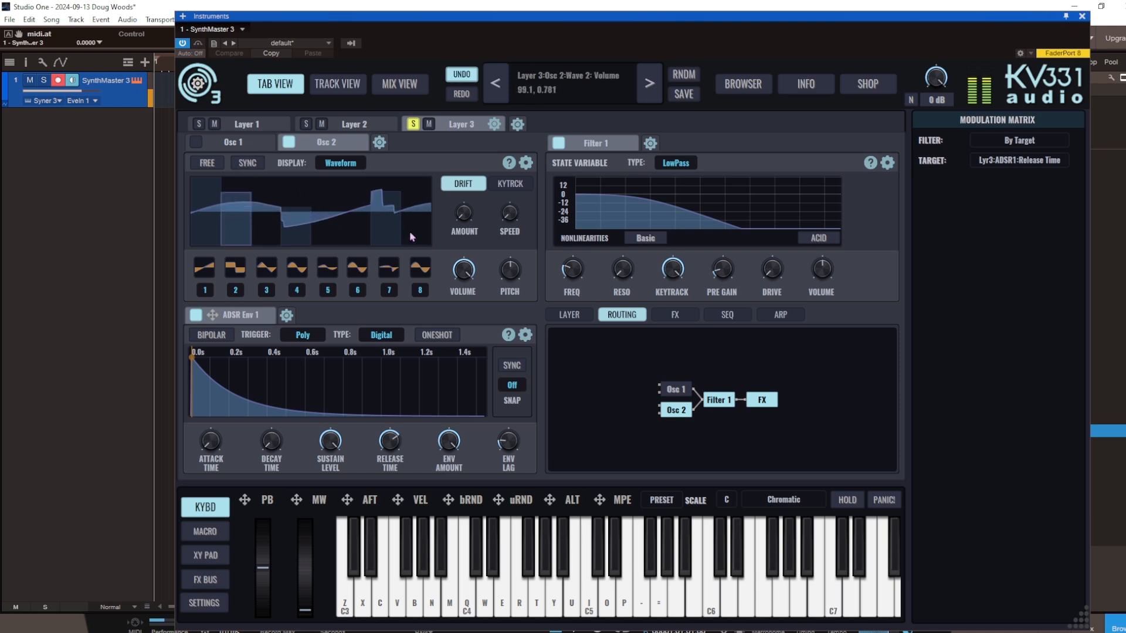
{"action": "left_click_drag", "start_coordinate": [410, 237], "coordinate": [402, 170]}
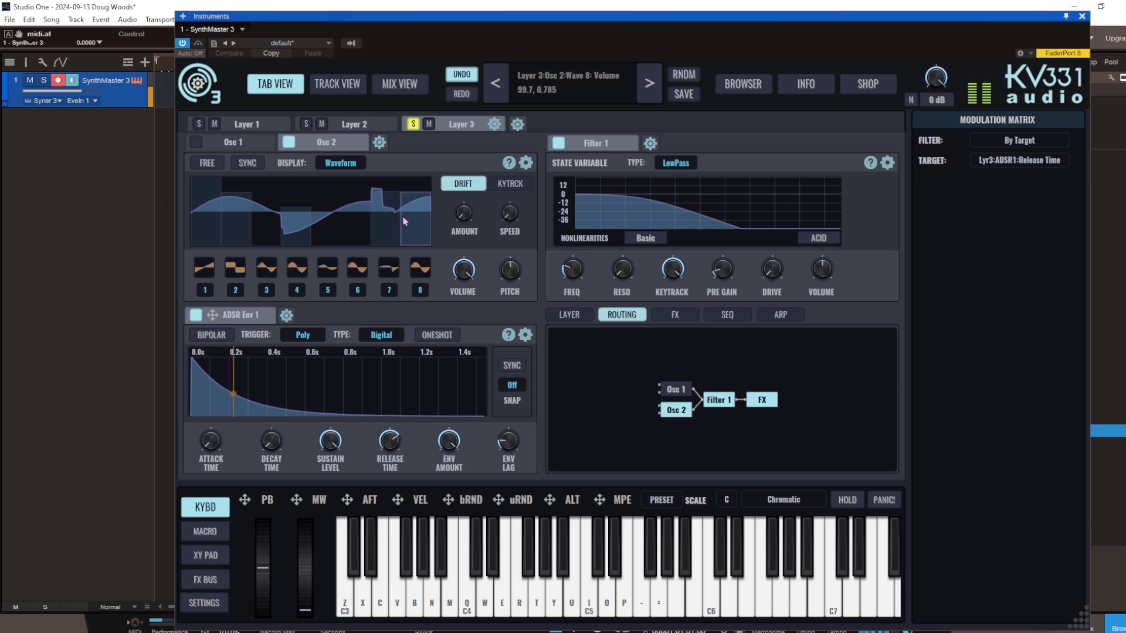
- Open Layer 3's sequencer in the enlarged editor and record the notes C, G, C1, G, C, G, C1, D#1
{"action": "left_click", "coordinate": [727, 317]}
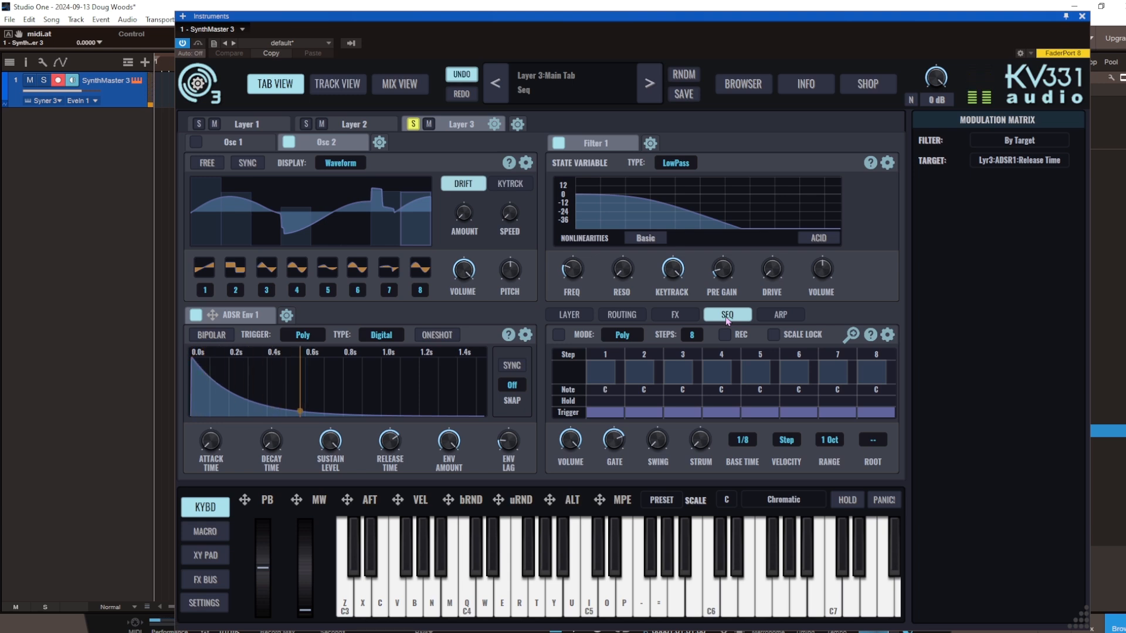
{"action": "left_click", "coordinate": [852, 335]}
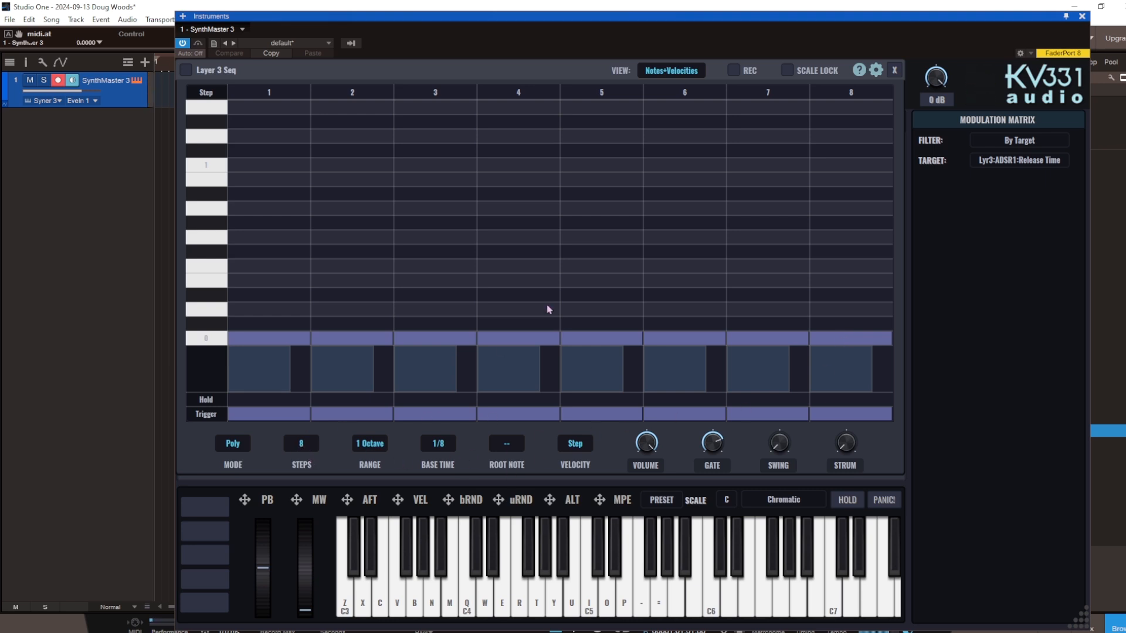
{"action": "left_click", "coordinate": [735, 71]}
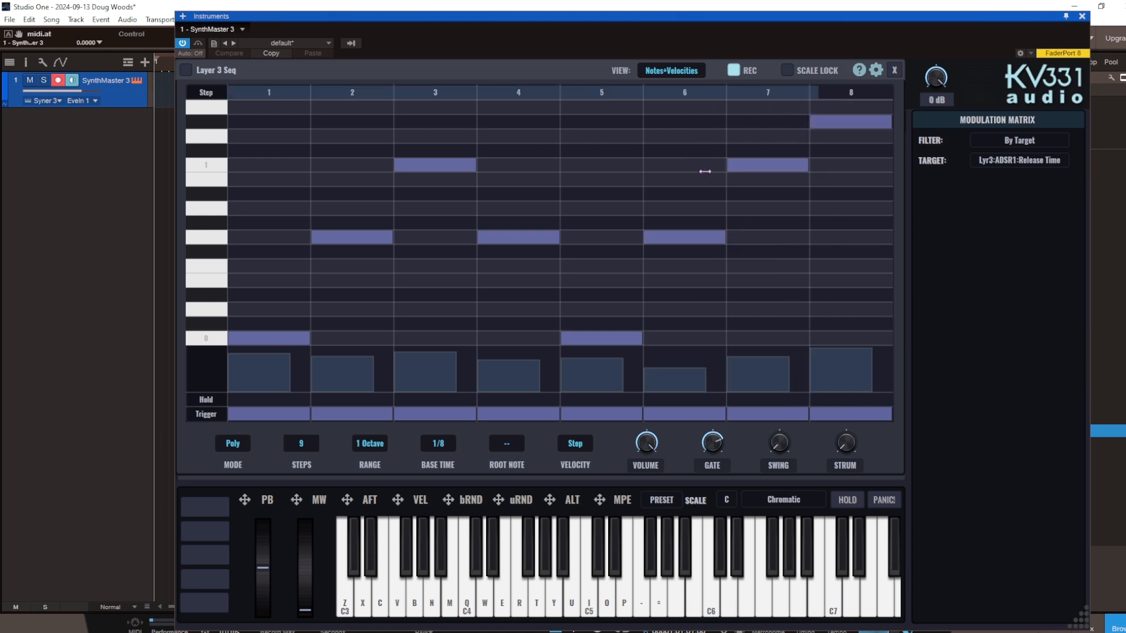
- Set the number of steps in Layer 3's sequence to 8
{"action": "left_click_drag", "start_coordinate": [292, 448], "coordinate": [307, 433]}
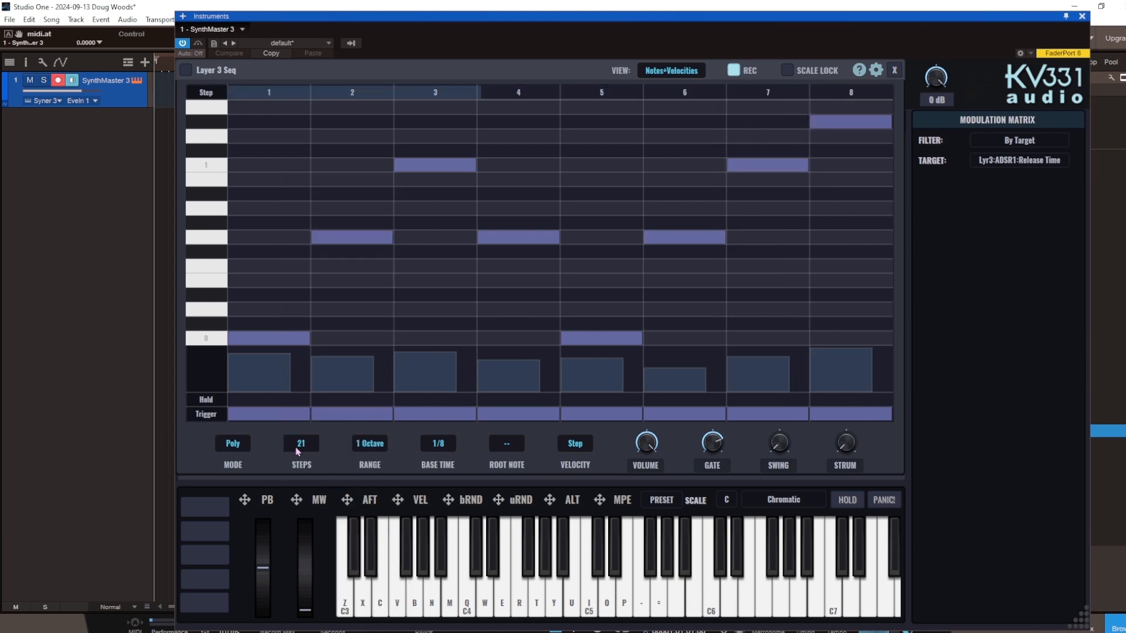
{"action": "left_click", "coordinate": [298, 449]}
{"action": "left_click", "coordinate": [332, 278]}
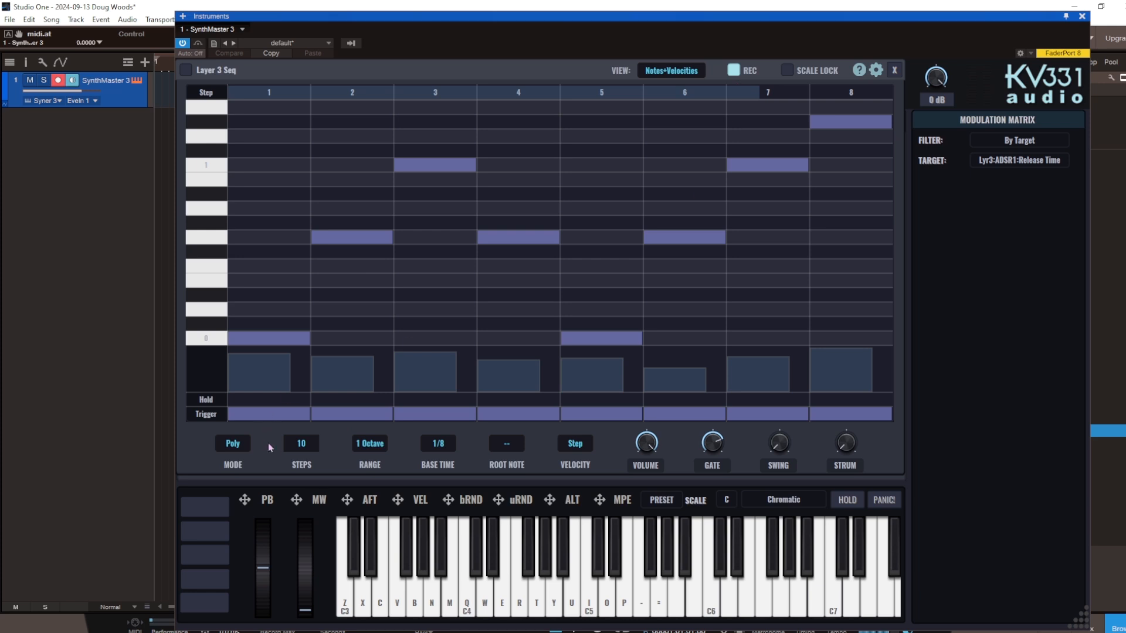
{"action": "left_click_drag", "start_coordinate": [288, 447], "coordinate": [298, 411]}
{"action": "left_click", "coordinate": [301, 446]}
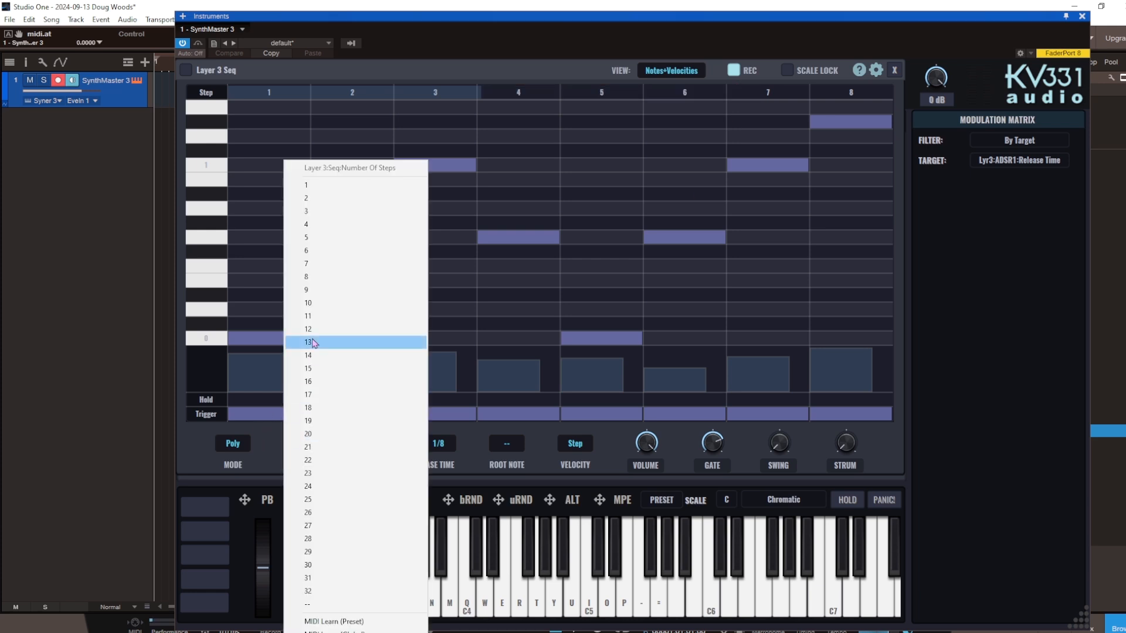
{"action": "left_click", "coordinate": [315, 284]}
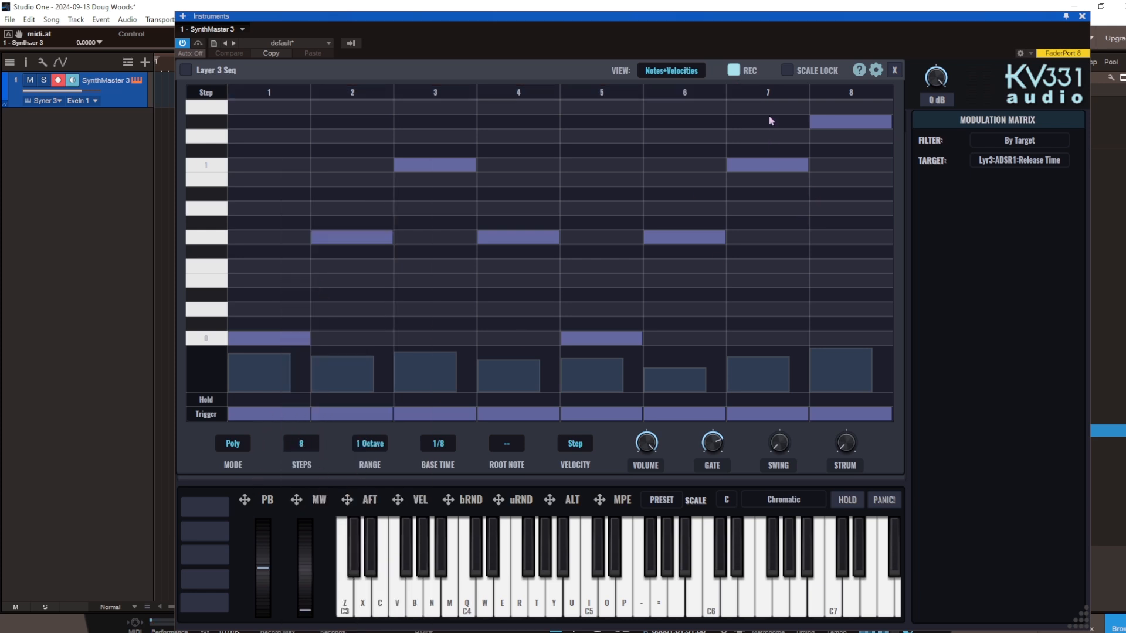
- Stop sequence recording, turn Layer 3's sequencer on to audition it and close the enlarged editor
{"action": "left_click", "coordinate": [733, 70]}
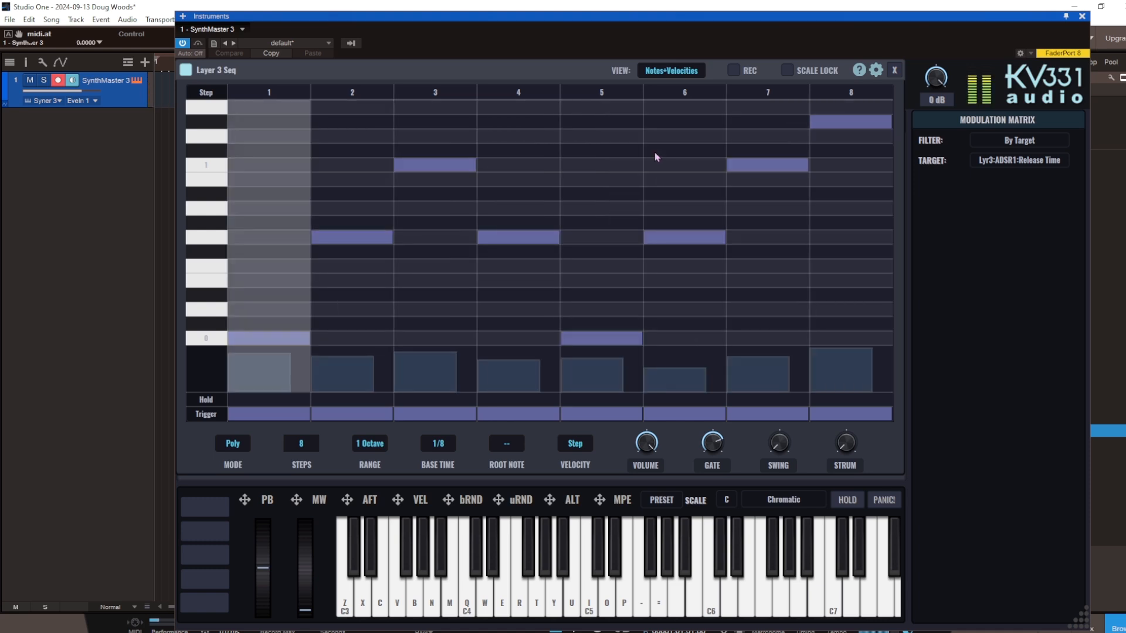
{"action": "left_click", "coordinate": [590, 591]}
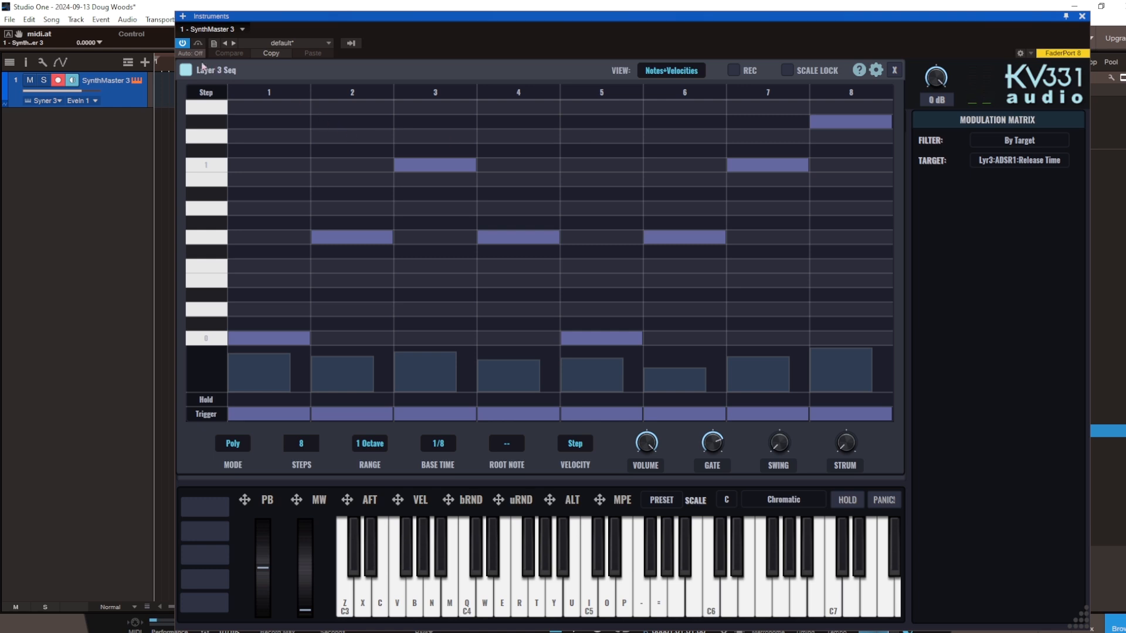
{"action": "left_click", "coordinate": [895, 70]}
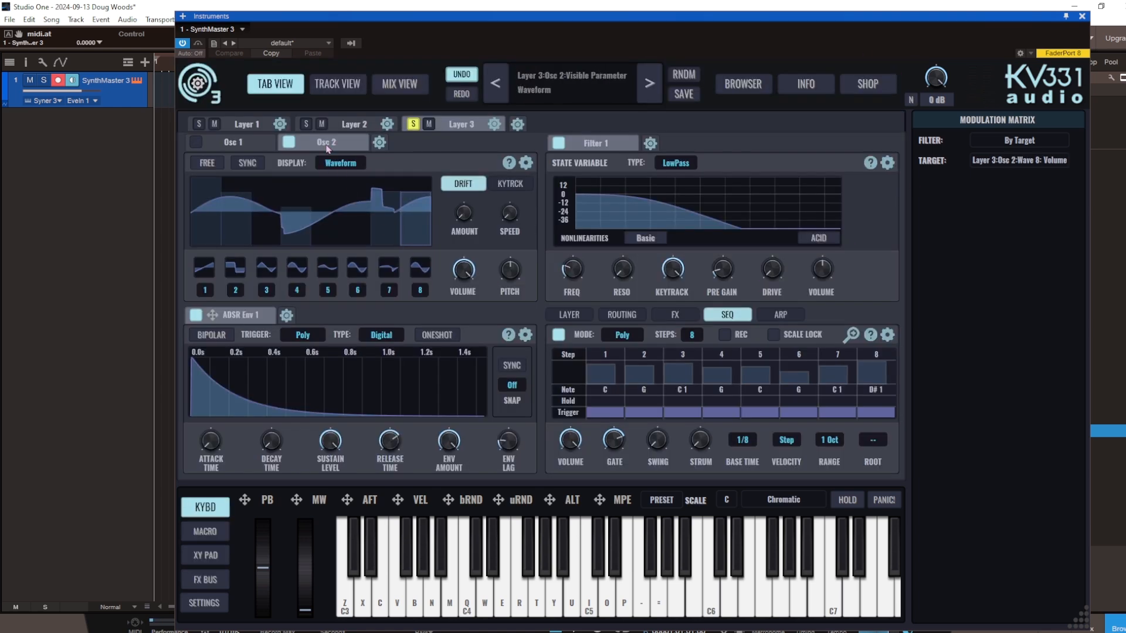
- Unsolo Layer 3 and raise its Filter 1 cutoff to 47
{"action": "left_click", "coordinate": [413, 124]}
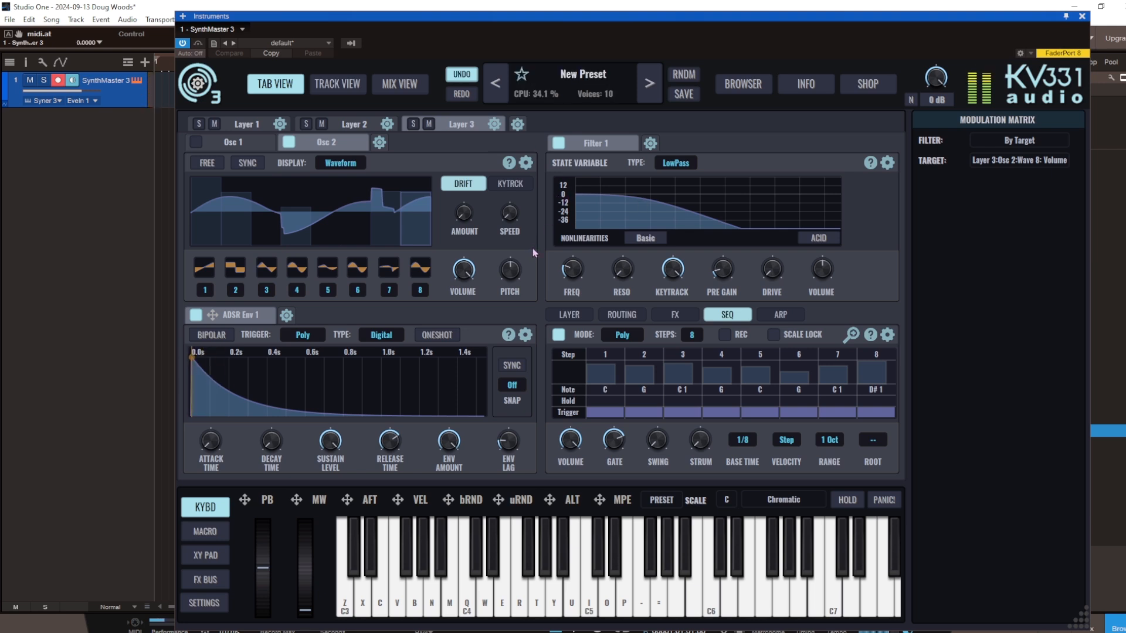
{"action": "left_click_drag", "start_coordinate": [570, 269], "coordinate": [572, 258]}
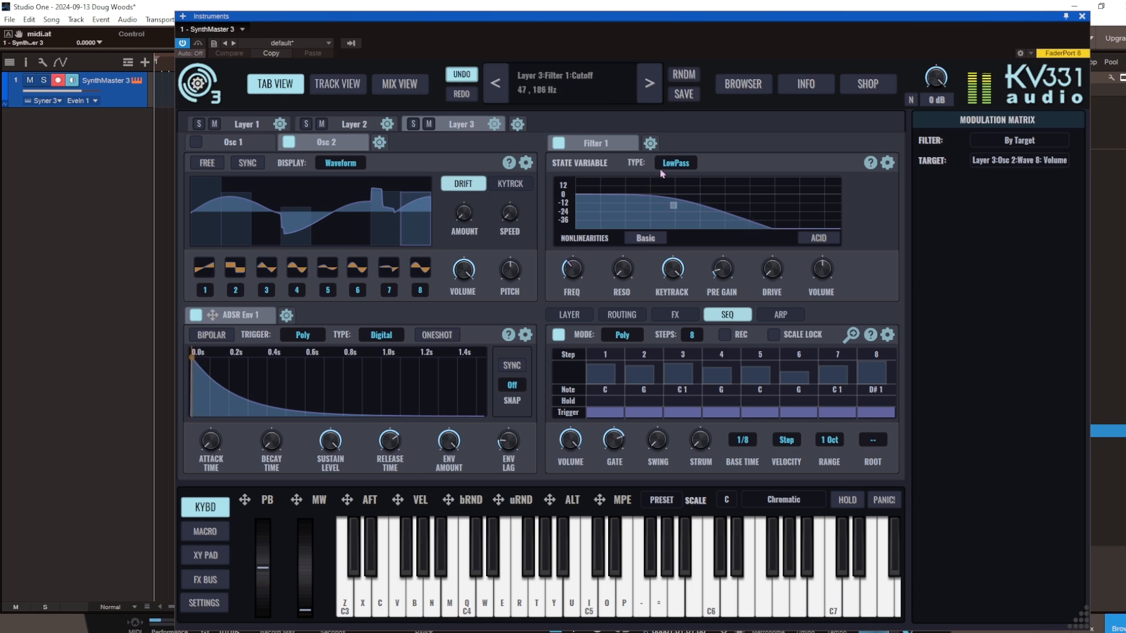
- Turn Layer 3's Osc 1 back on and give it a random waveform
{"action": "left_click", "coordinate": [265, 146]}
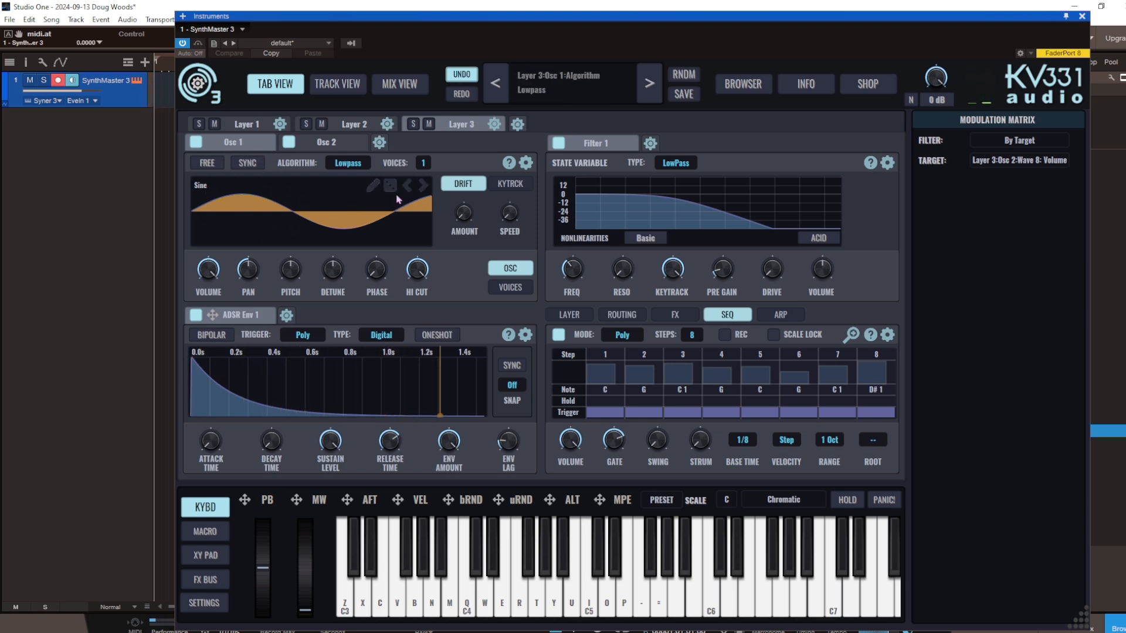
{"action": "left_click", "coordinate": [389, 186]}
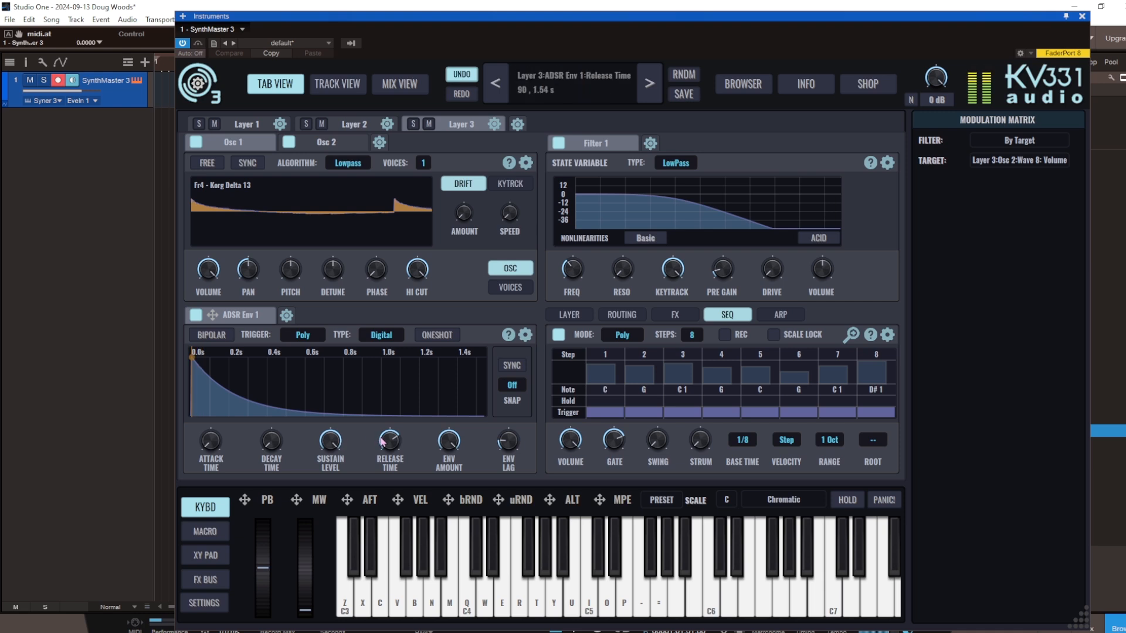
- Lengthen the release and decay times of Layer 3's ADSR Env 1 and lower its sustain level to minimum
{"action": "left_click_drag", "start_coordinate": [382, 442], "coordinate": [343, 494]}
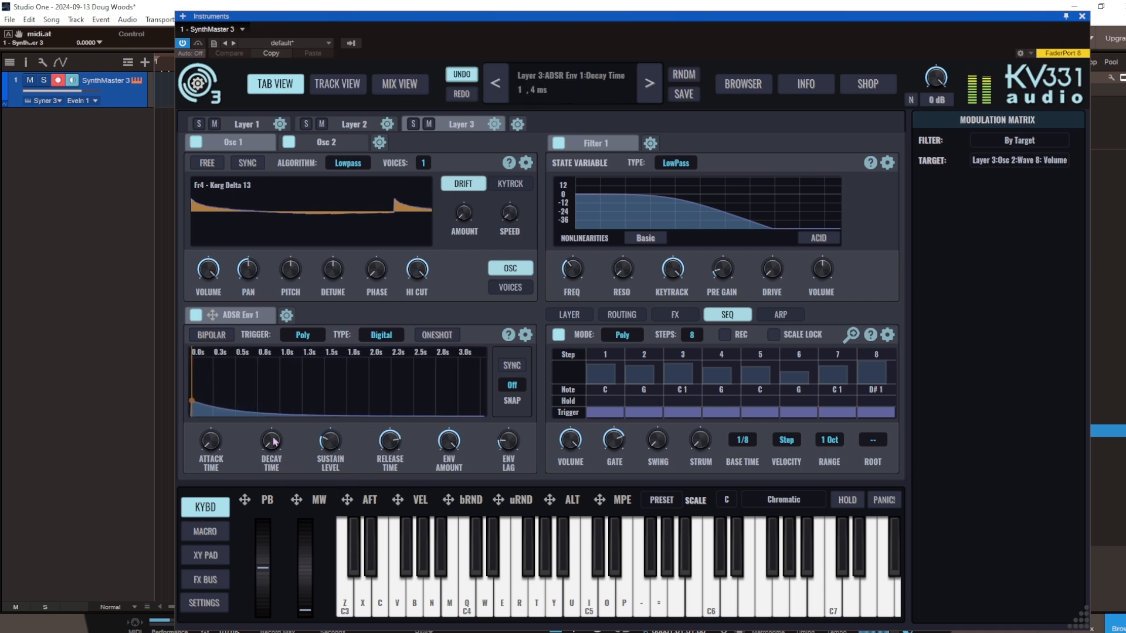
{"action": "left_click_drag", "start_coordinate": [273, 437], "coordinate": [330, 451]}
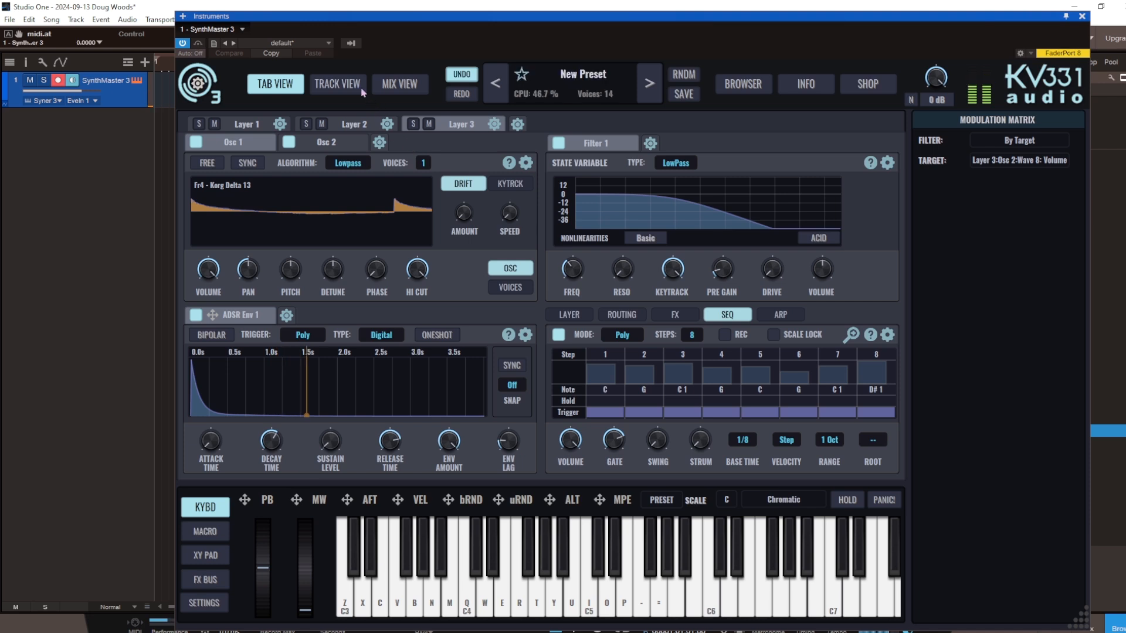
- Review the three layers' sequencer settings in the track view and their effects and levels in the mix view
{"action": "left_click", "coordinate": [339, 83]}
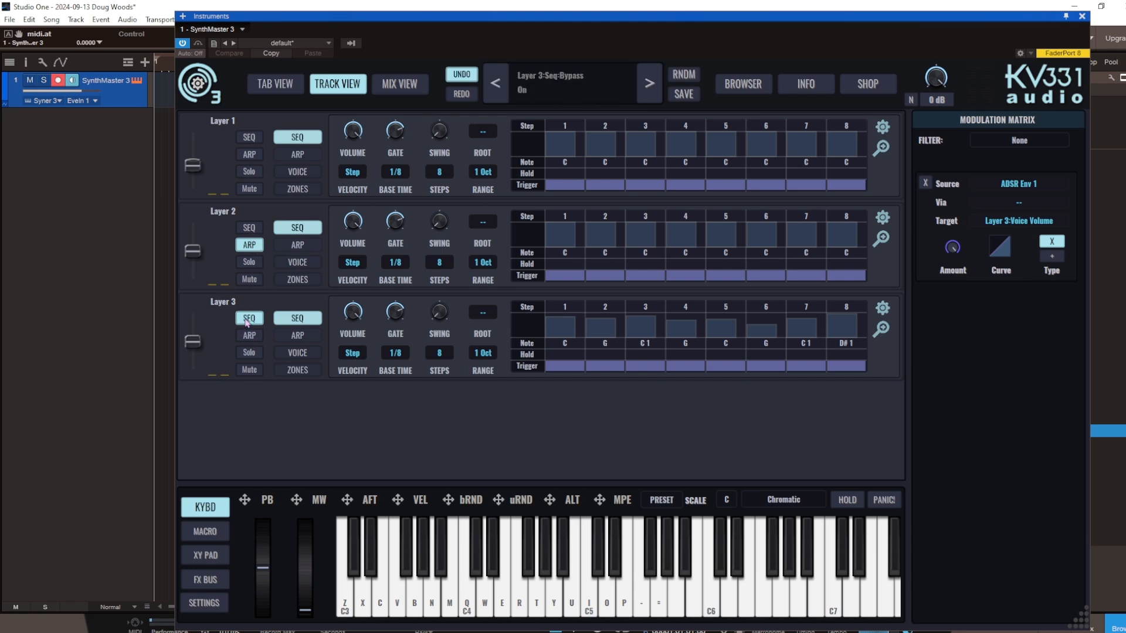
{"action": "left_click", "coordinate": [399, 83]}
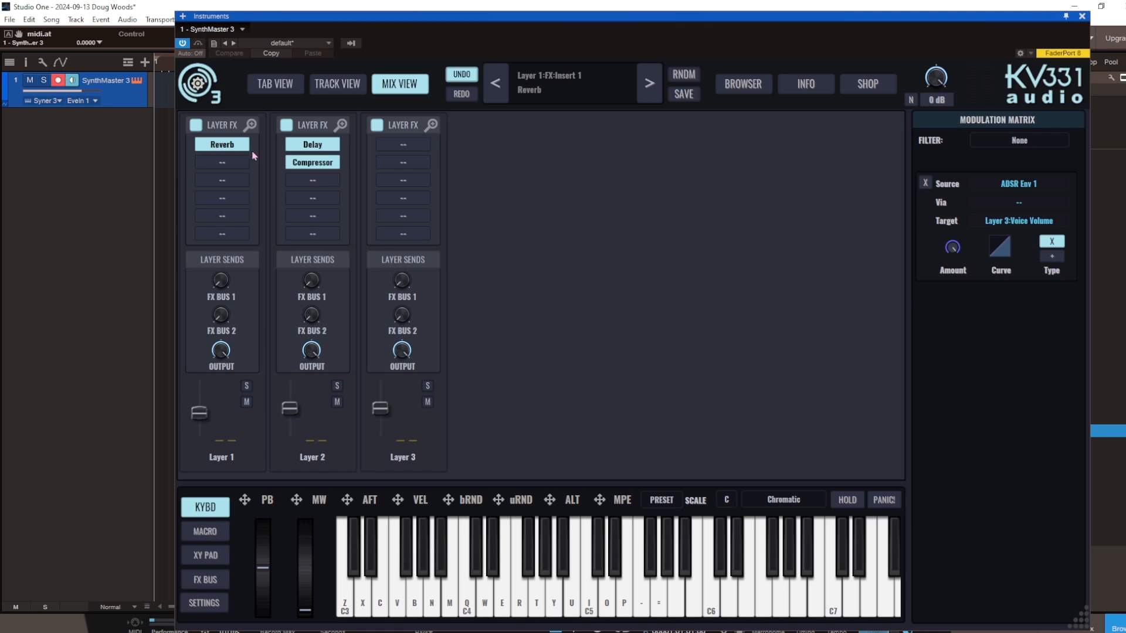
- Return to the tab view and replace the current three-layer patch with the default preset
{"action": "left_click", "coordinate": [279, 94]}
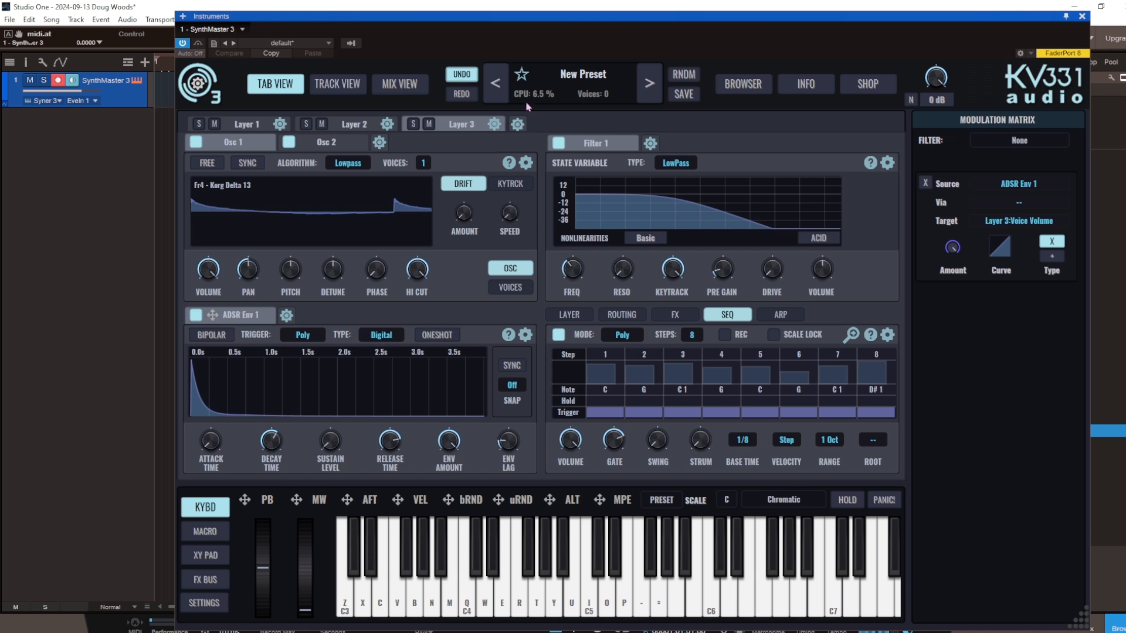
{"action": "left_click", "coordinate": [584, 73]}
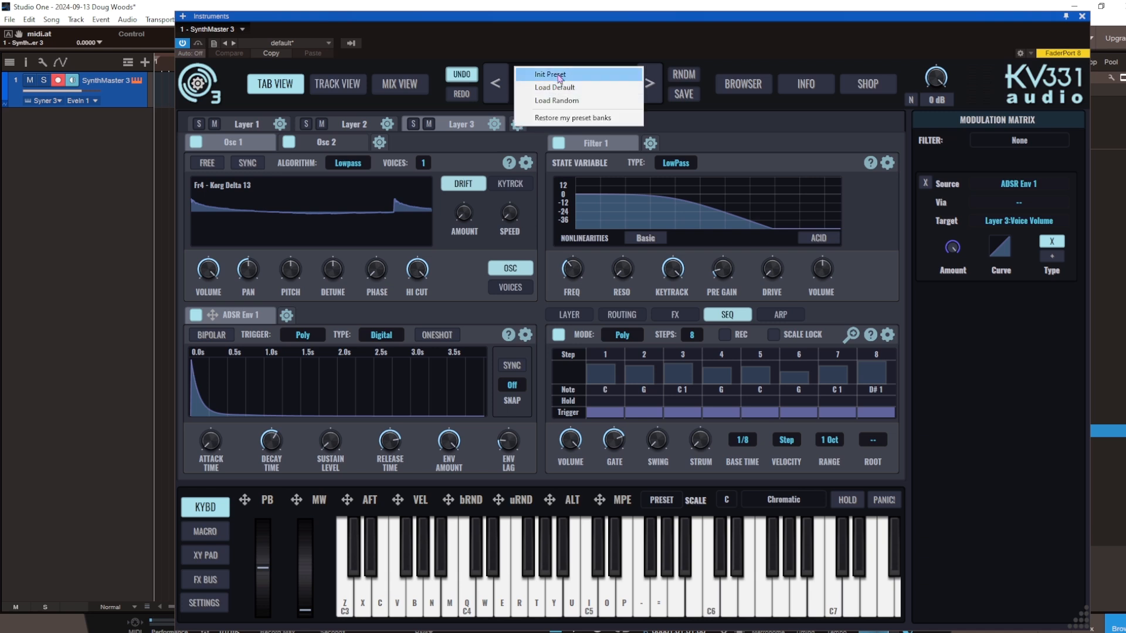
{"action": "left_click", "coordinate": [562, 89]}
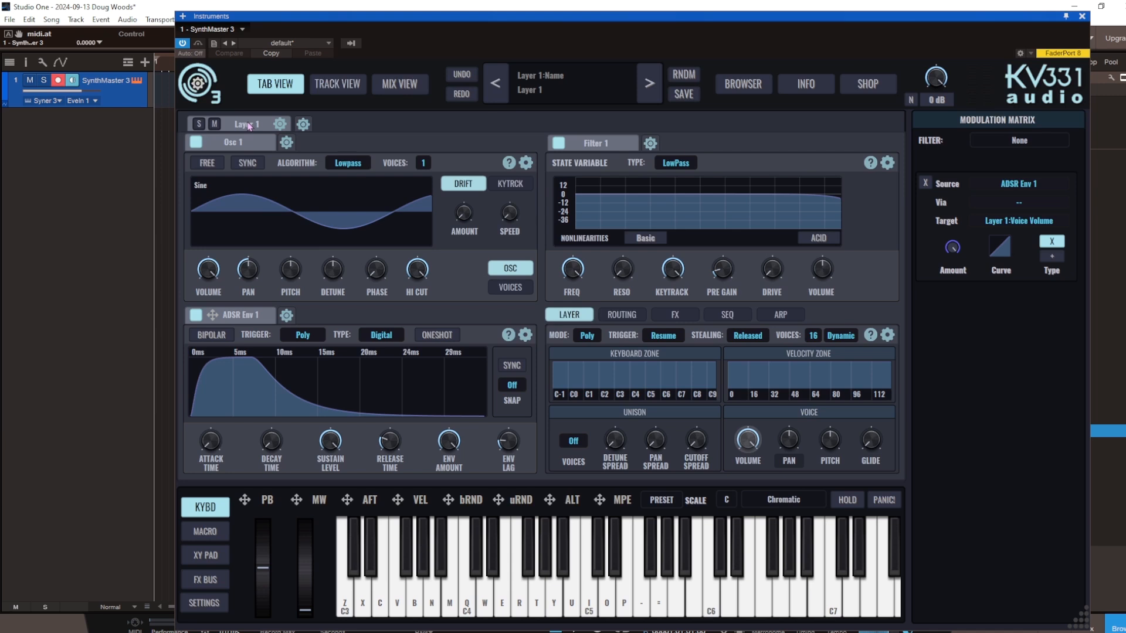
- Filter the preset browser to SynthMaster One plucked strings and load the KEY Phutura preset
{"action": "left_click", "coordinate": [741, 86]}
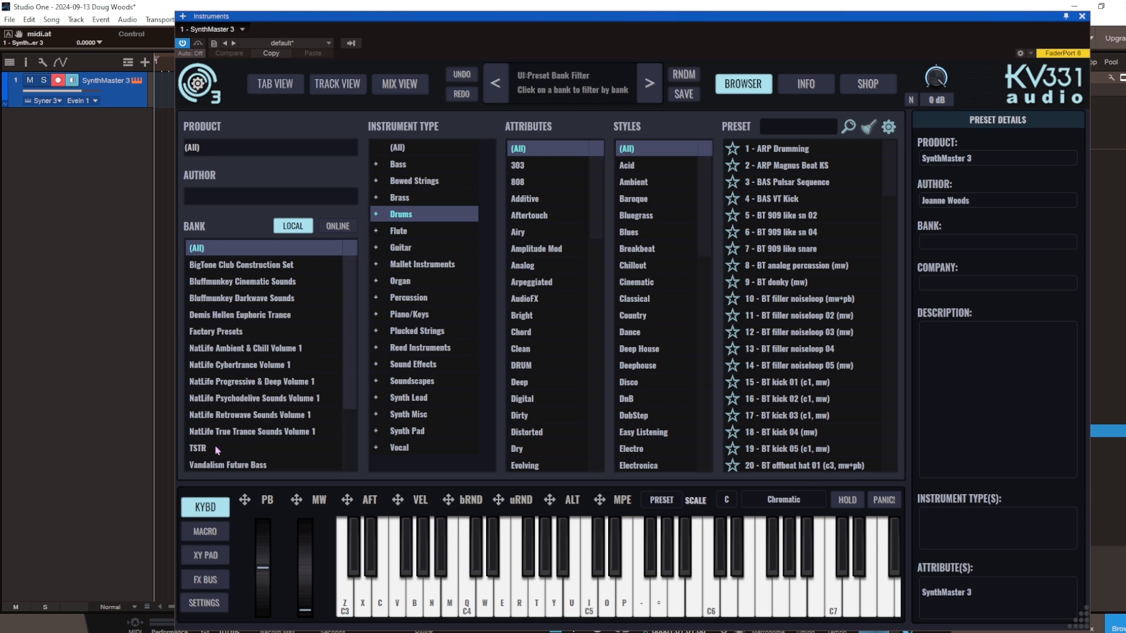
{"action": "left_click", "coordinate": [227, 150]}
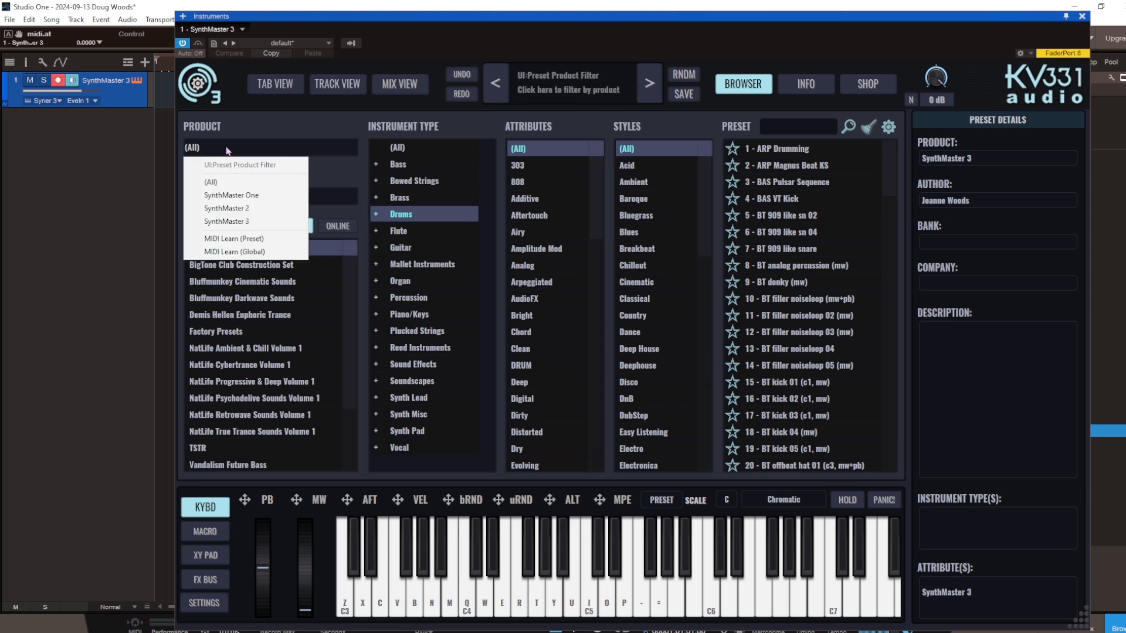
{"action": "left_click", "coordinate": [233, 195]}
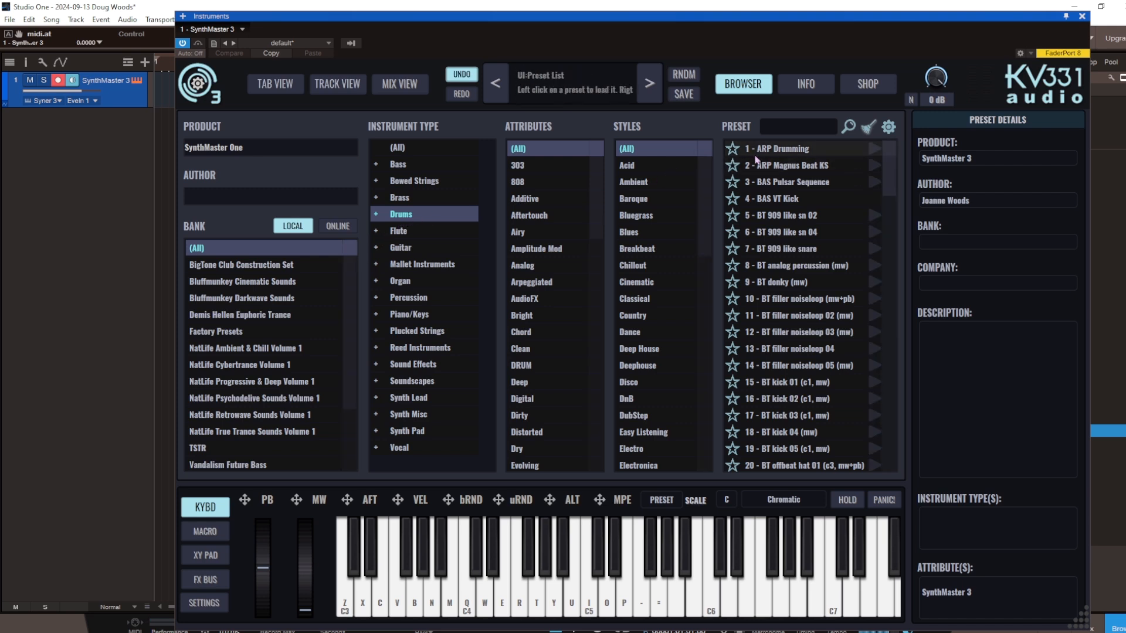
{"action": "left_click", "coordinate": [419, 332]}
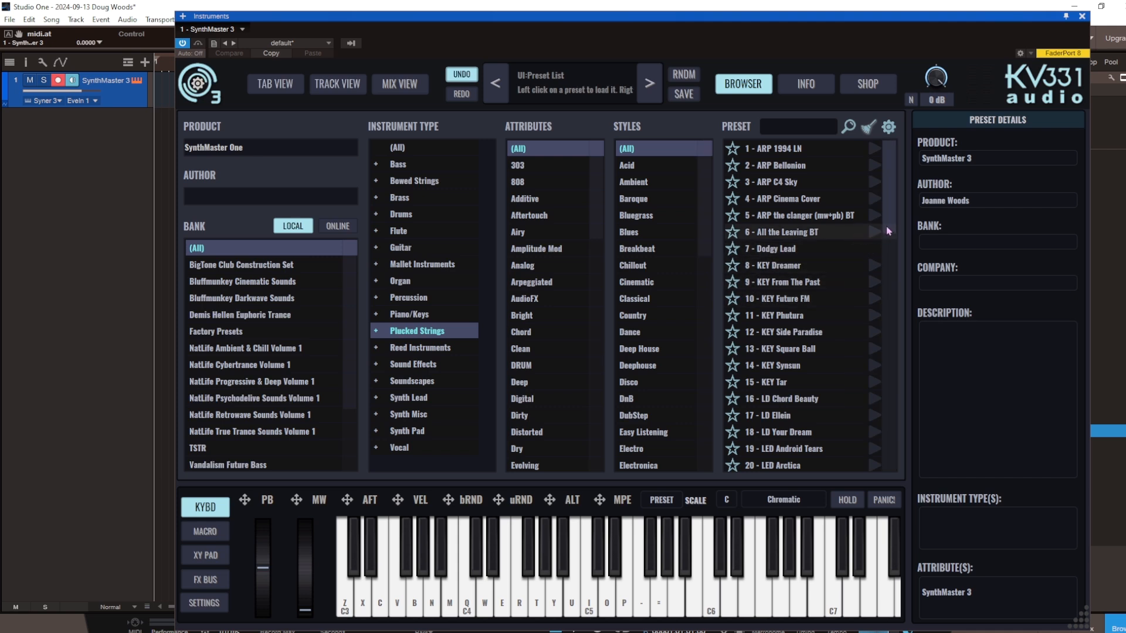
{"action": "scroll", "coordinate": [883, 232], "scroll_direction": "down", "scroll_amount": 1}
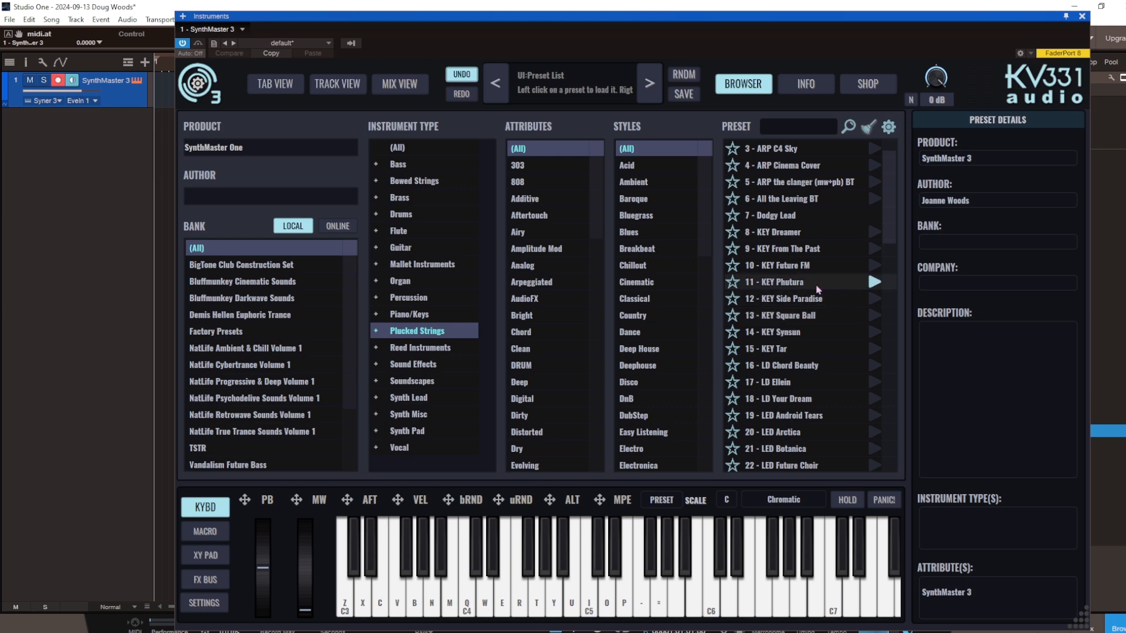
{"action": "left_click", "coordinate": [778, 283]}
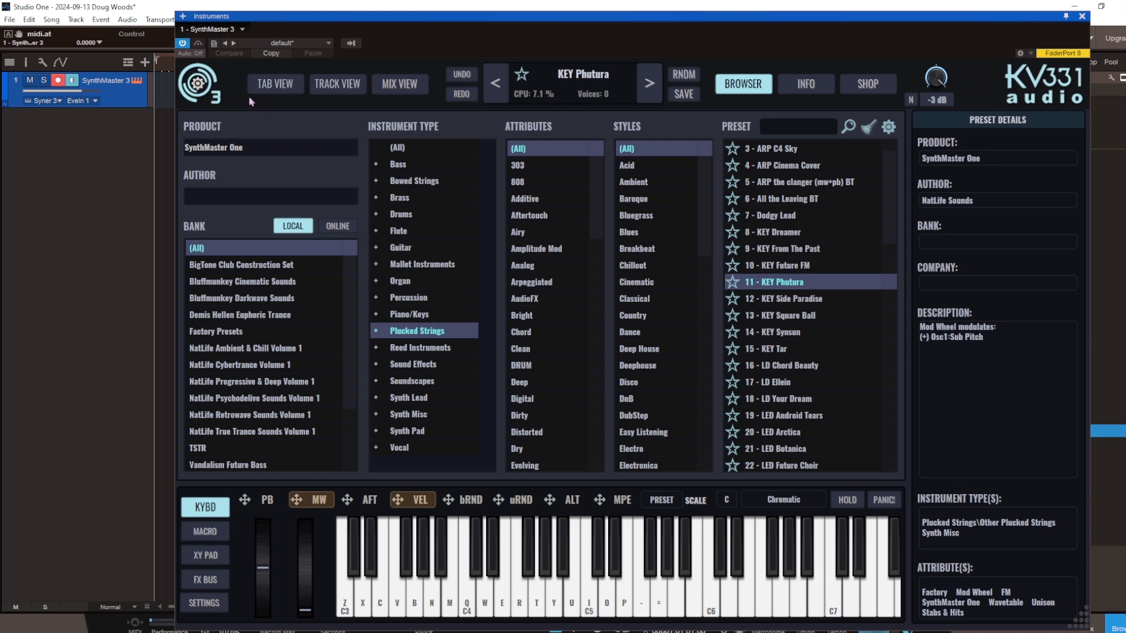
- In the mix view, lower Layer 1's gain to 15.5 and bypass its Compressor, Delay, Chorus, Reverb and Equalizer inserts
{"action": "left_click", "coordinate": [275, 83]}
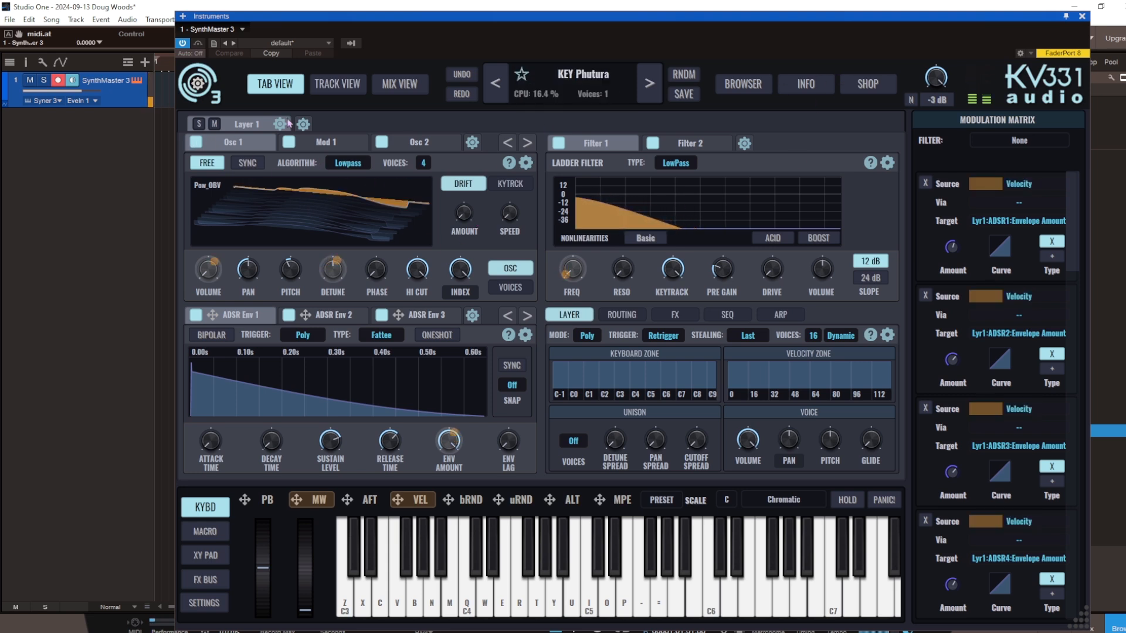
{"action": "left_click", "coordinate": [399, 84]}
{"action": "left_click", "coordinate": [201, 429]}
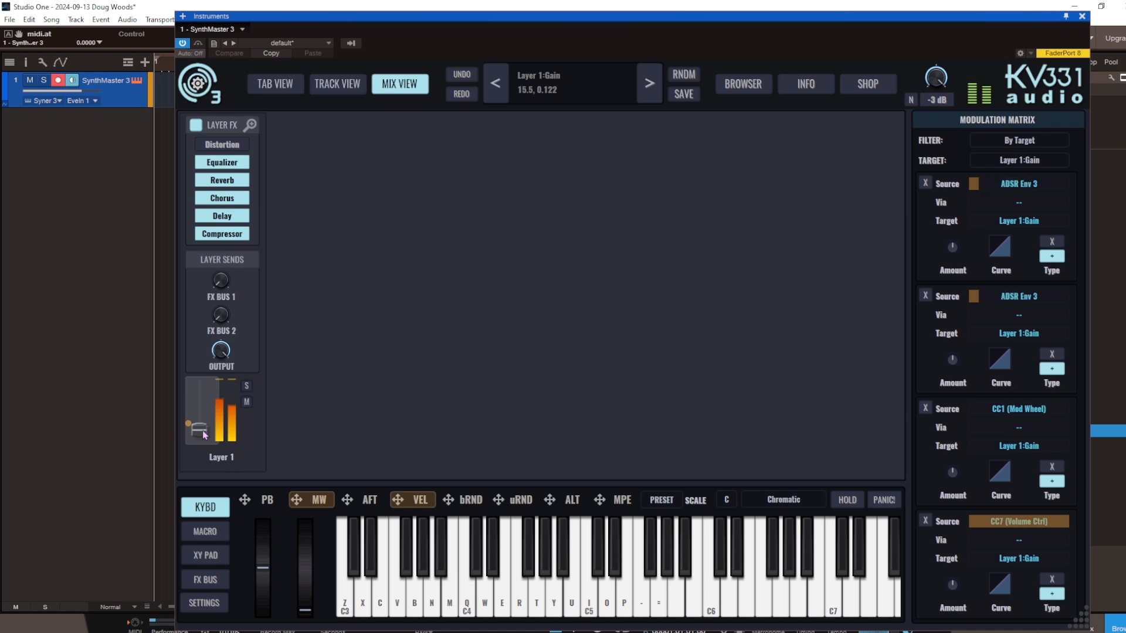
{"action": "left_click", "coordinate": [229, 235]}
{"action": "left_click", "coordinate": [232, 217]}
{"action": "left_click", "coordinate": [233, 199]}
{"action": "left_click", "coordinate": [233, 181]}
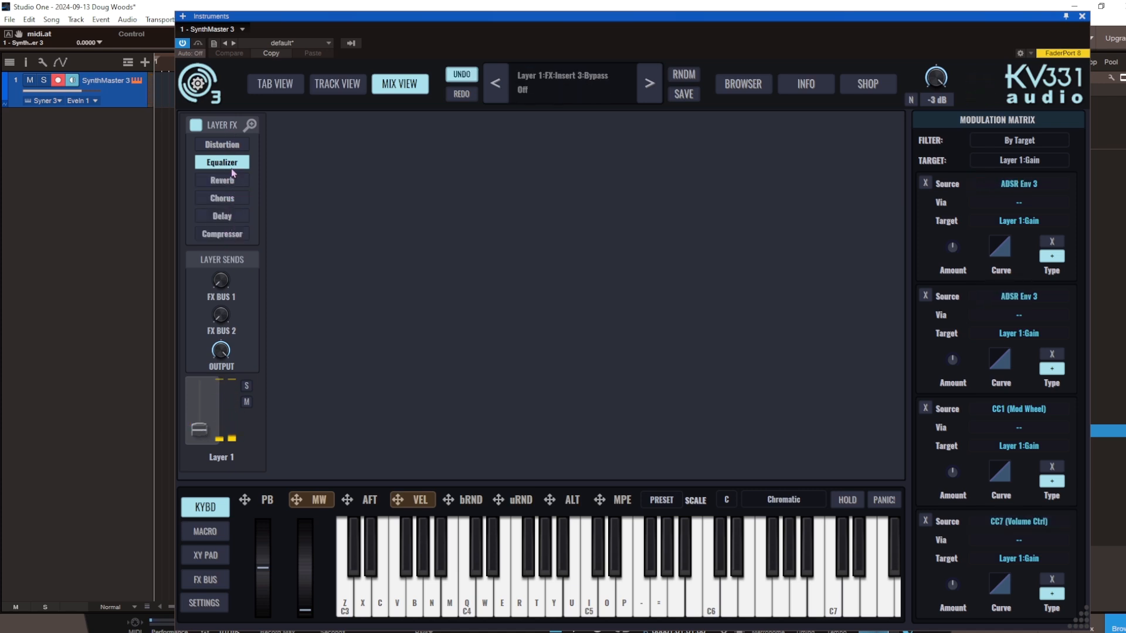
{"action": "left_click", "coordinate": [233, 164]}
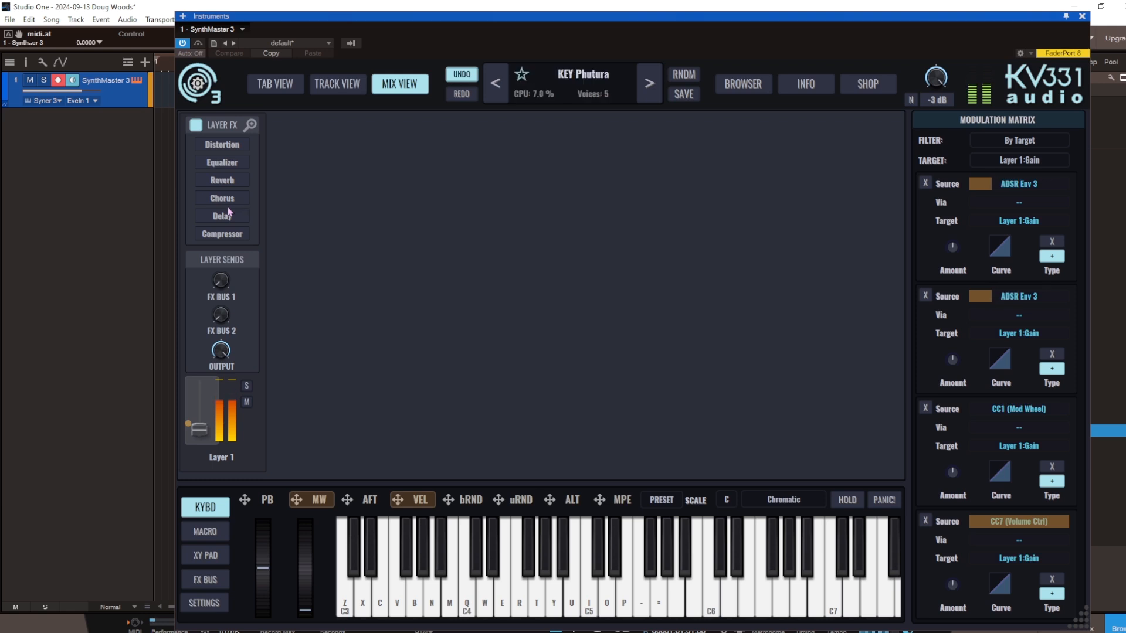
- Re-enable Layer 1's Delay and Reverb inserts and raise its gain slightly
{"action": "left_click", "coordinate": [240, 218]}
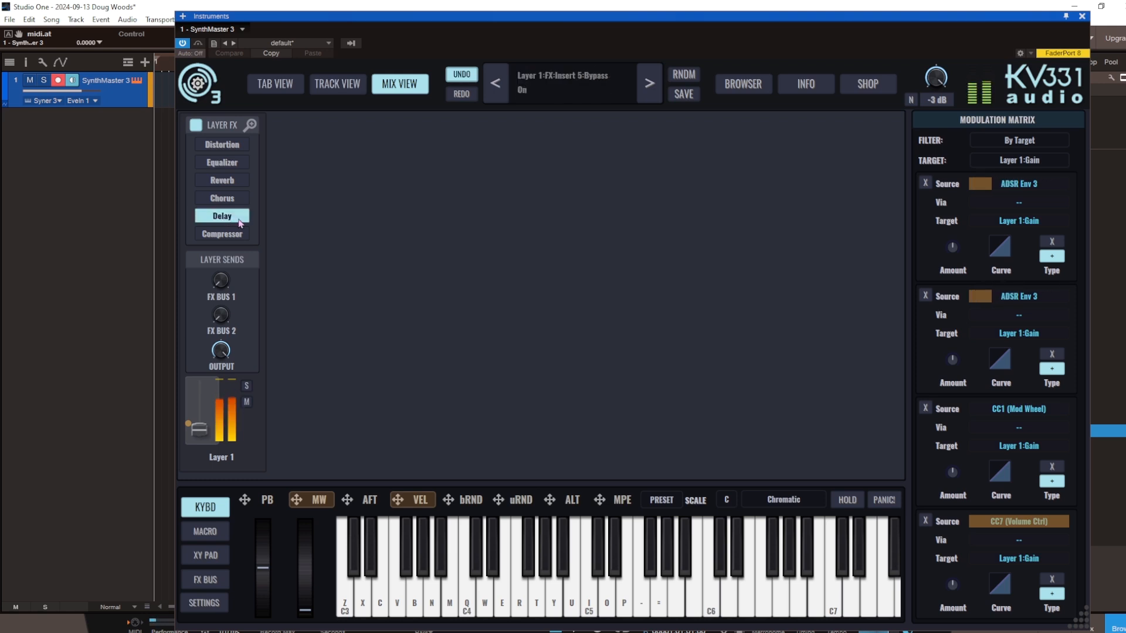
{"action": "left_click", "coordinate": [233, 182]}
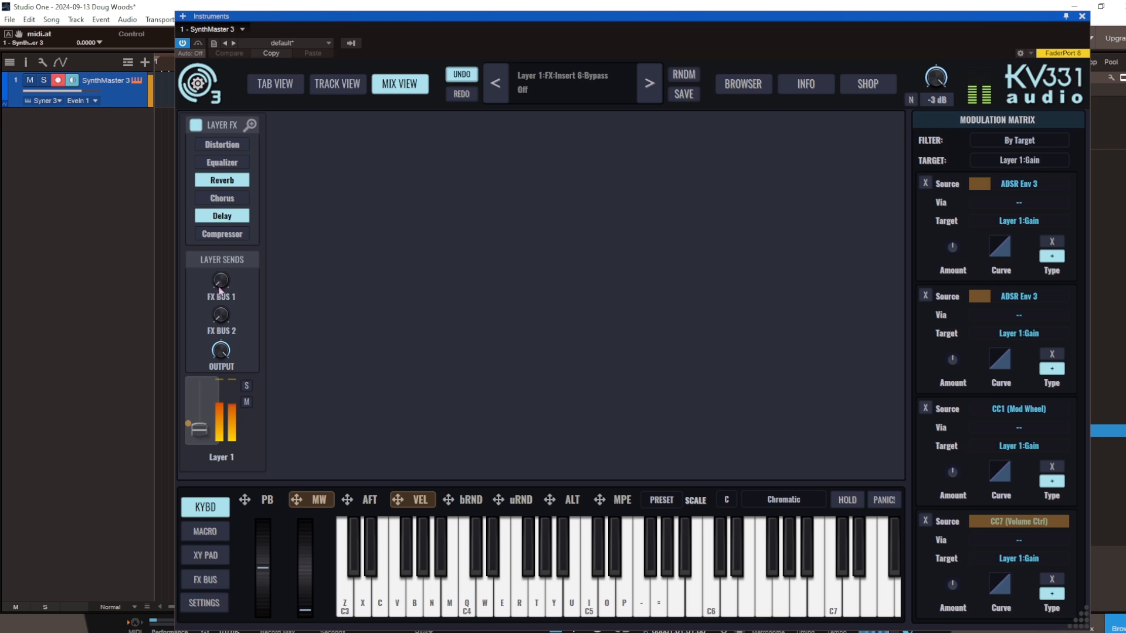
{"action": "left_click_drag", "start_coordinate": [201, 426], "coordinate": [201, 417]}
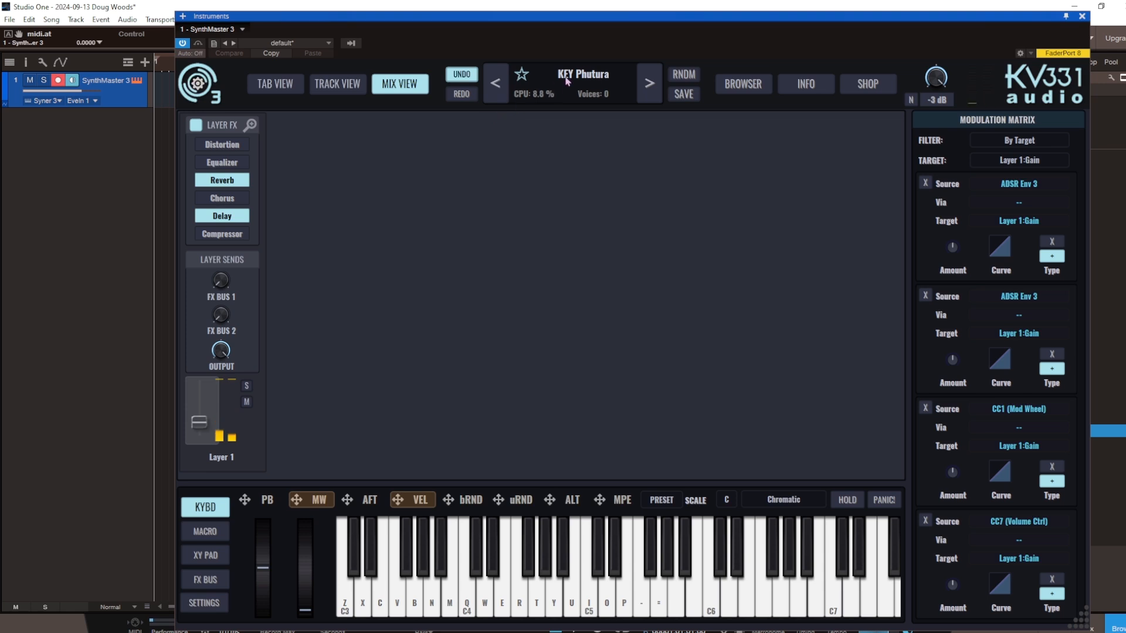
- Add a new layer to the patch, unmute it and mute Layer 1 so the new layer plays alone
{"action": "left_click", "coordinate": [284, 86]}
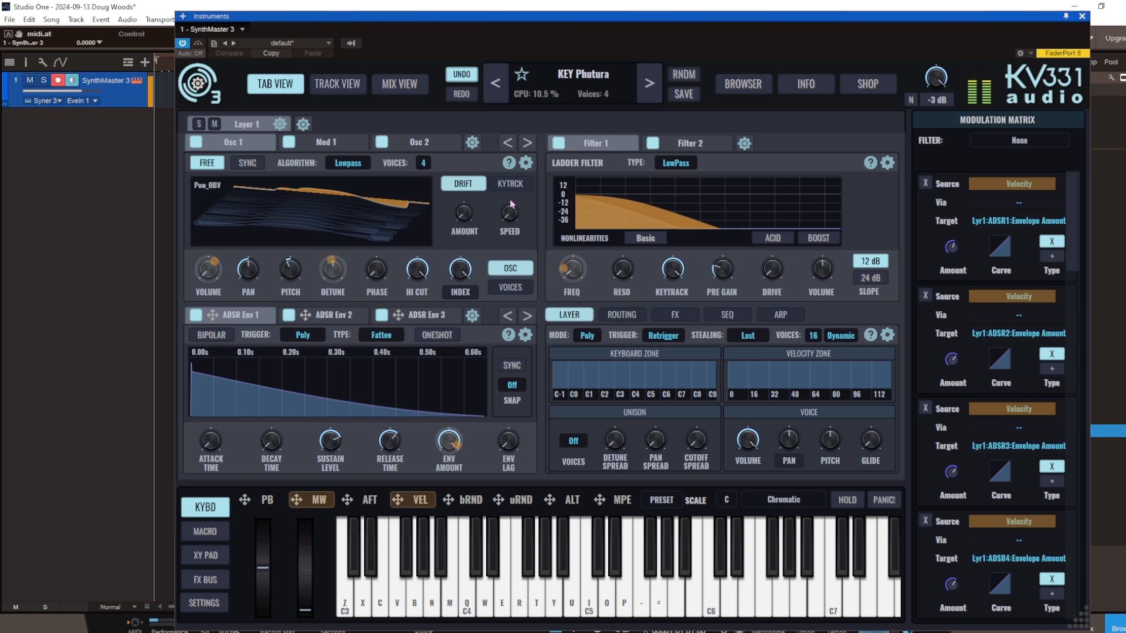
{"action": "left_click", "coordinate": [303, 124]}
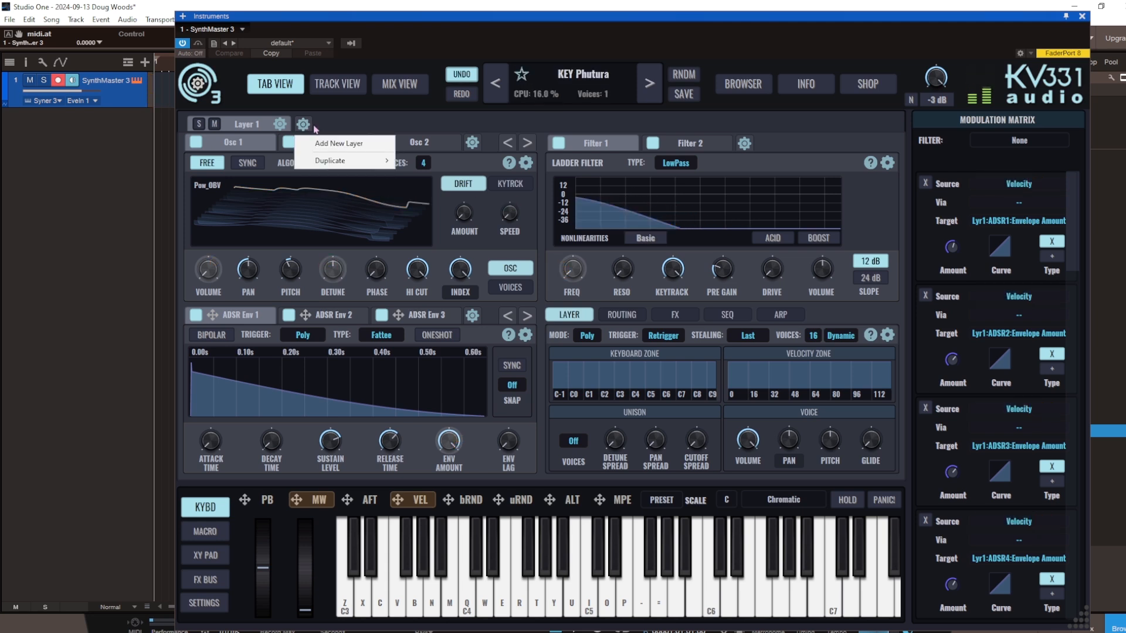
{"action": "left_click", "coordinate": [339, 143]}
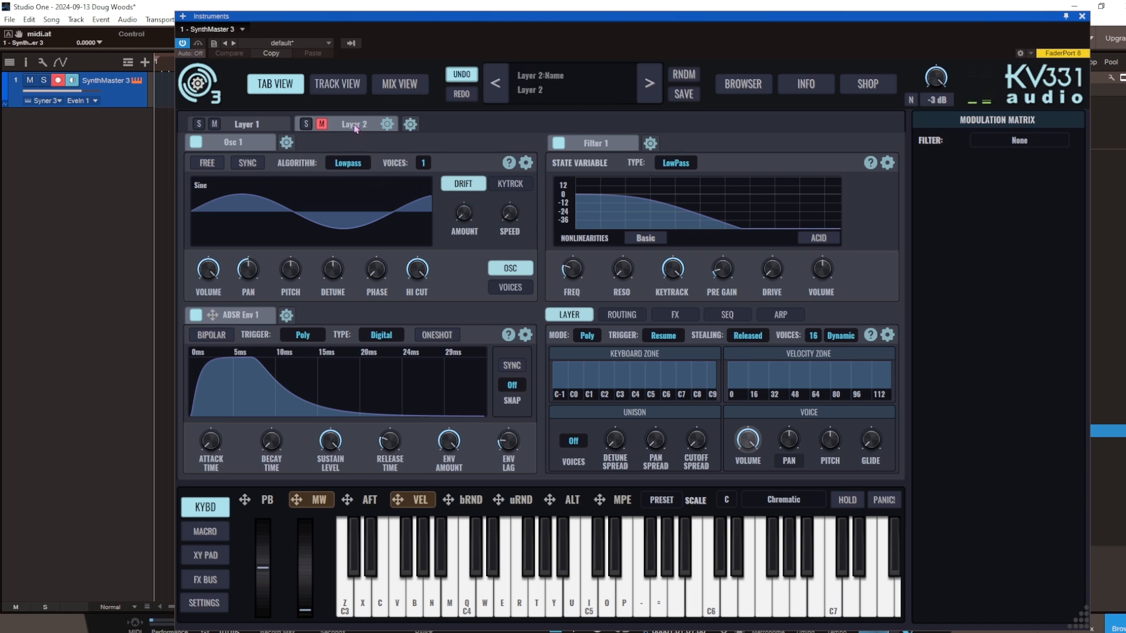
{"action": "left_click", "coordinate": [321, 124]}
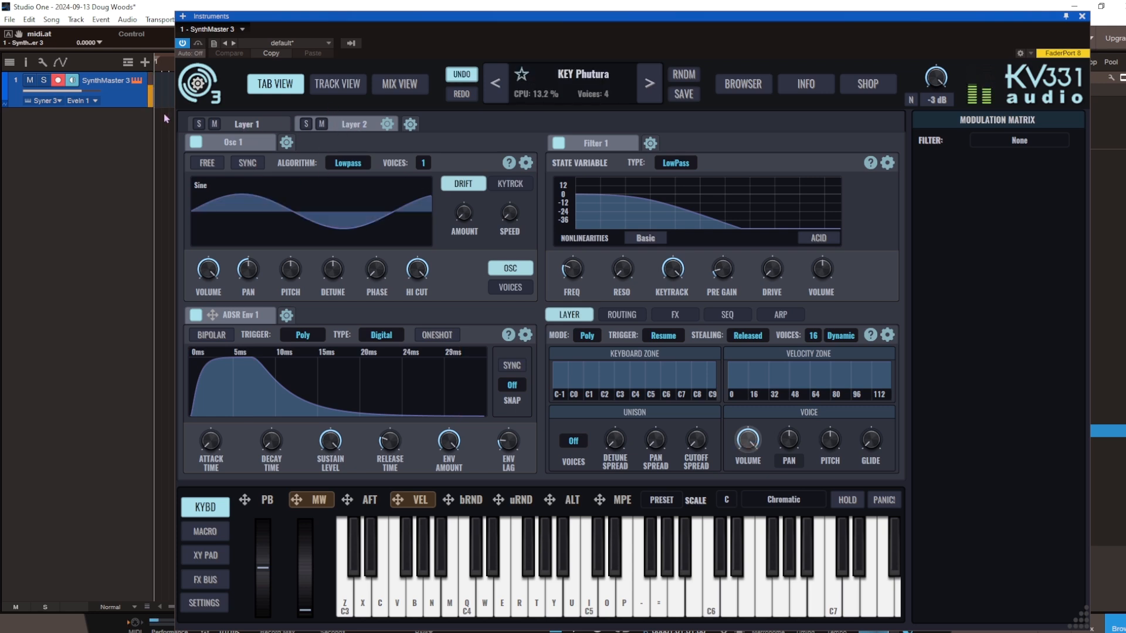
{"action": "left_click", "coordinate": [215, 124]}
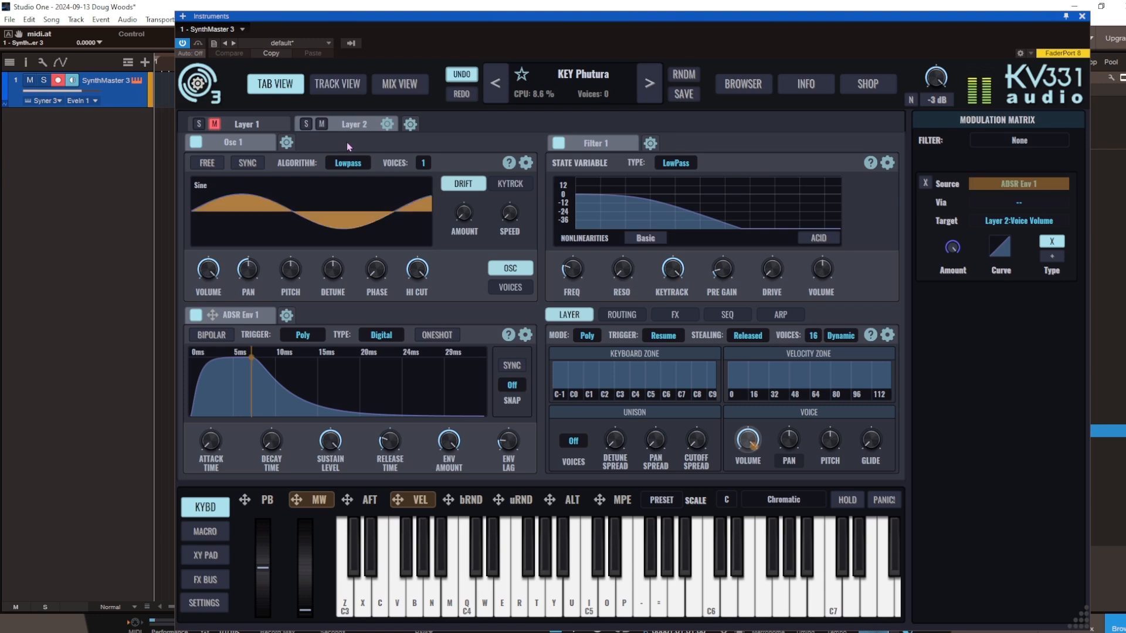
- Filter the preset browser to SynthMaster 2 presets of the Flute instrument type
{"action": "left_click", "coordinate": [745, 85]}
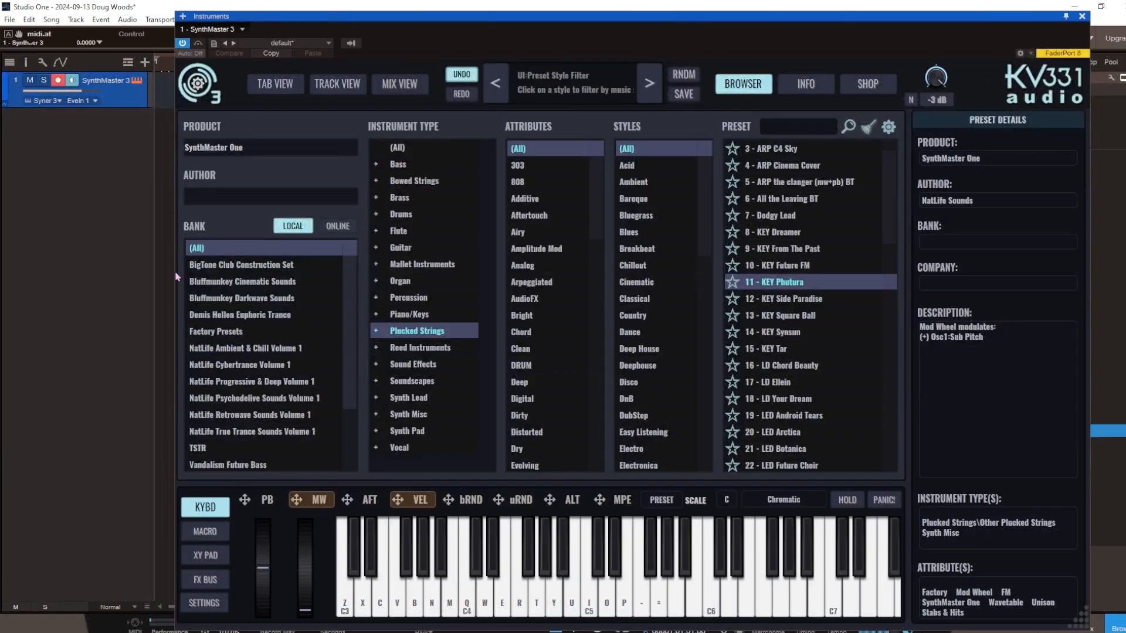
{"action": "left_click", "coordinate": [234, 148]}
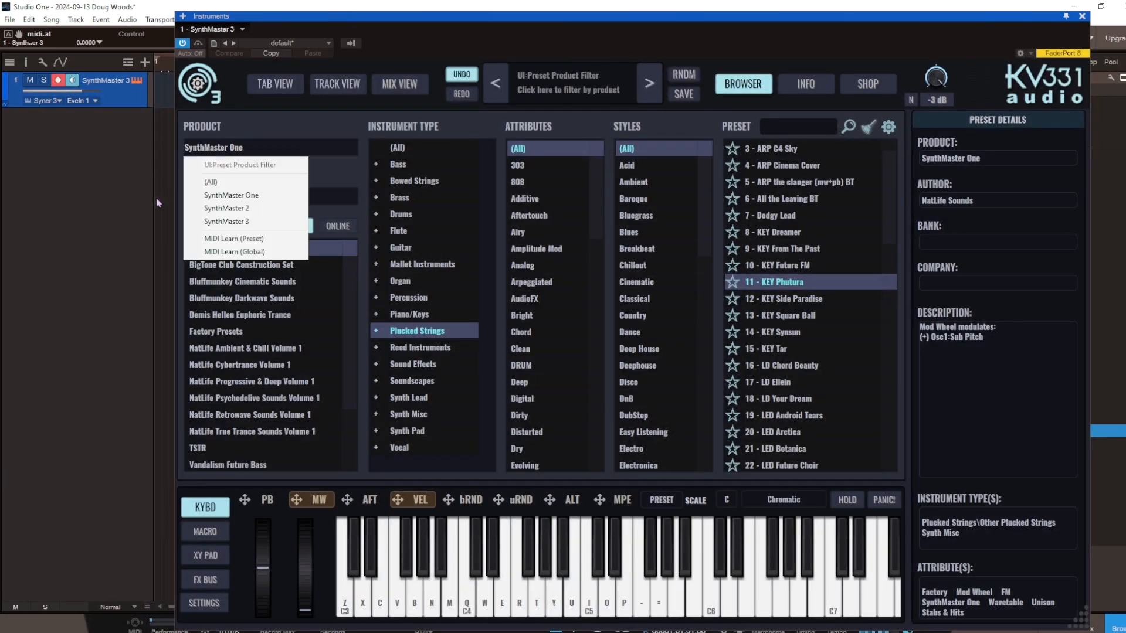
{"action": "left_click", "coordinate": [239, 209]}
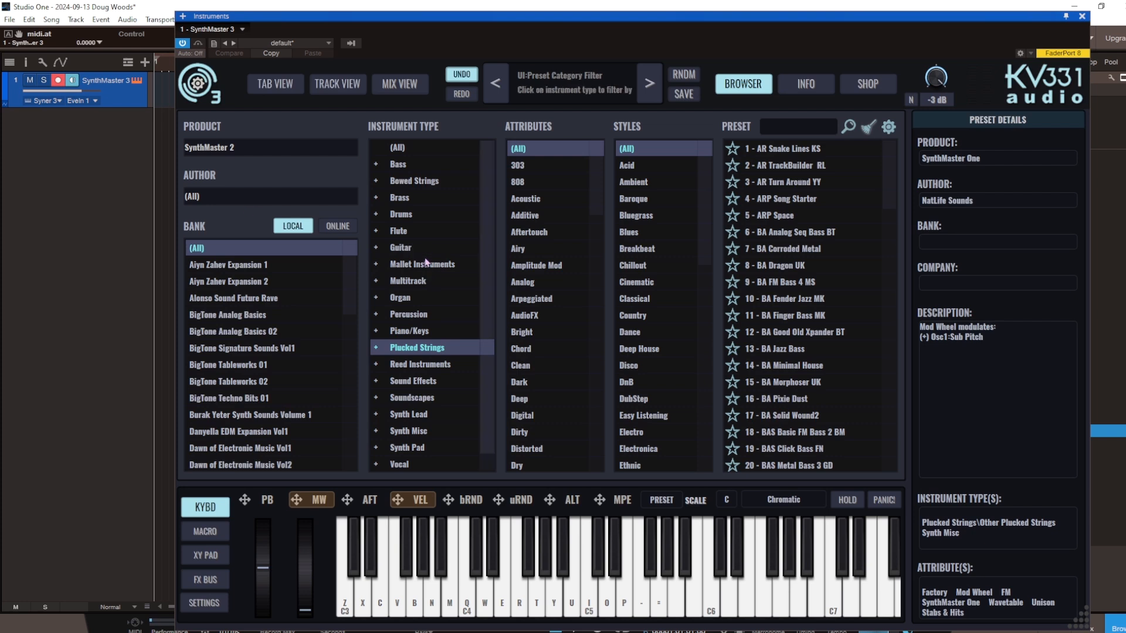
{"action": "left_click", "coordinate": [405, 234]}
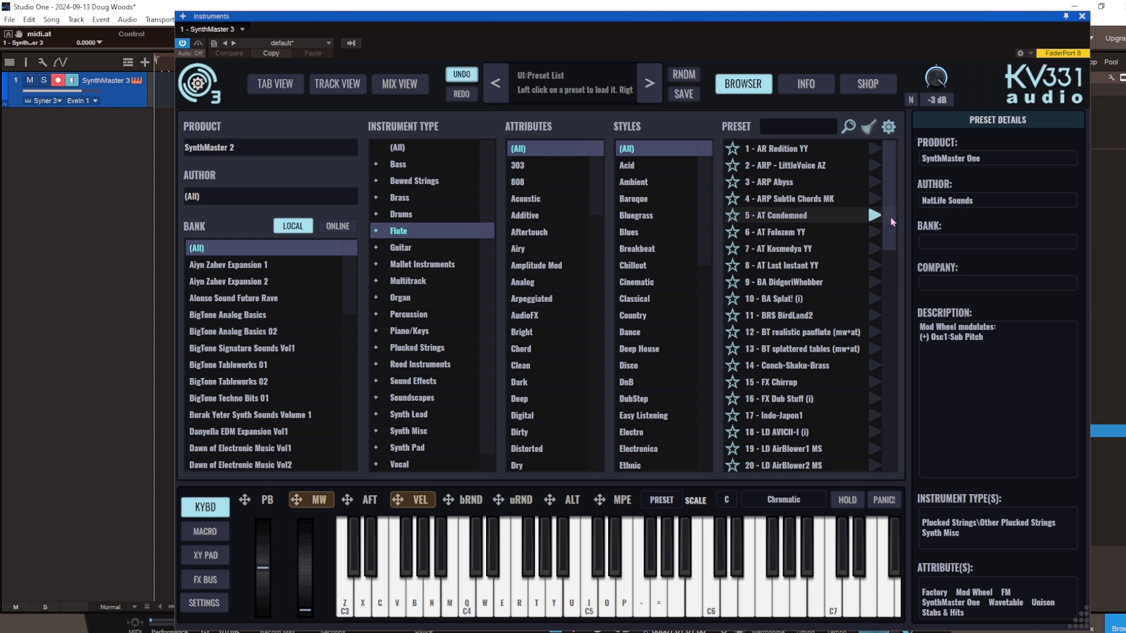
- Preview flute presets, including PL Paladin (i), SYN Bitterfrost Hollow AD, SYN Wendy's 9thBeeth4th and Shaku-Hachi1
{"action": "left_click_drag", "start_coordinate": [892, 222], "coordinate": [887, 333]}
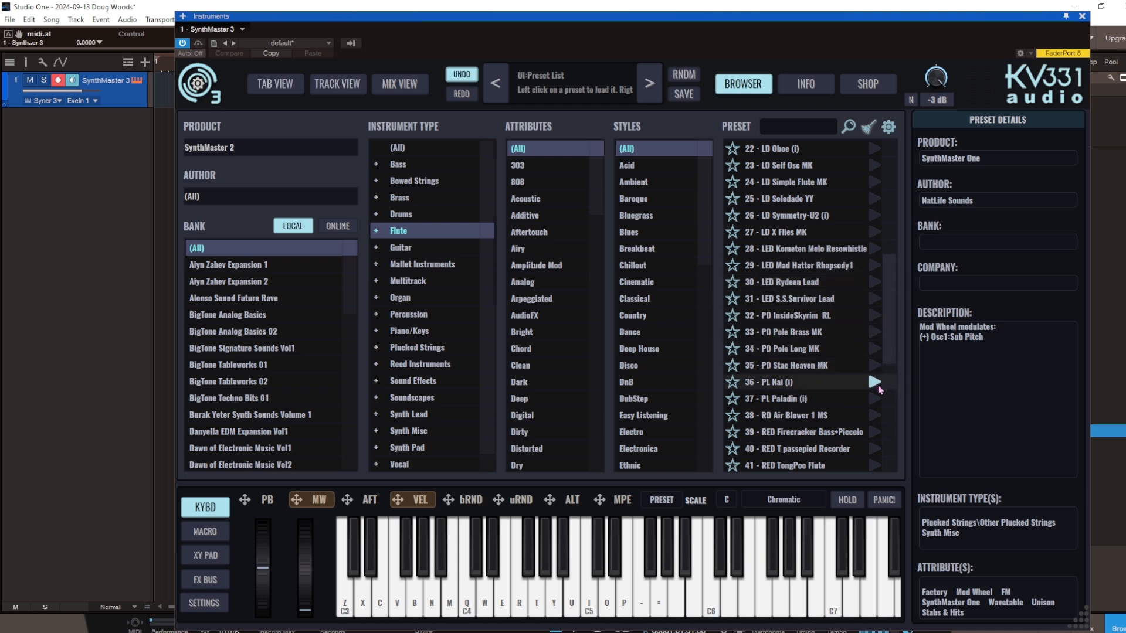
{"action": "left_click", "coordinate": [875, 400]}
{"action": "scroll", "coordinate": [892, 333], "scroll_direction": "down", "scroll_amount": 4}
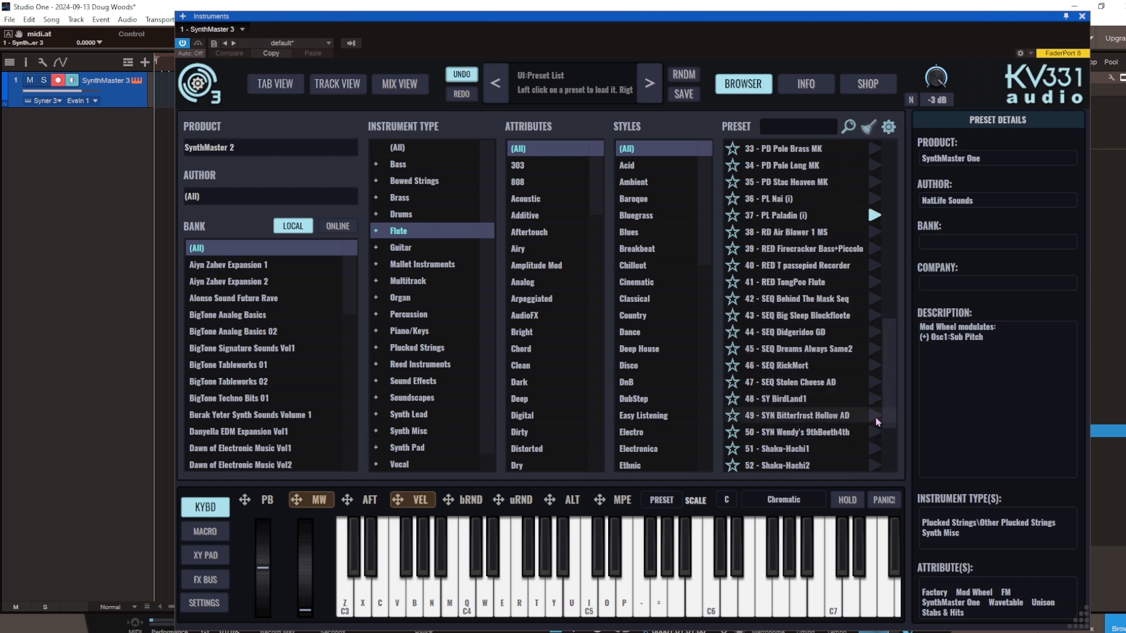
{"action": "left_click", "coordinate": [875, 418]}
{"action": "left_click", "coordinate": [873, 432]}
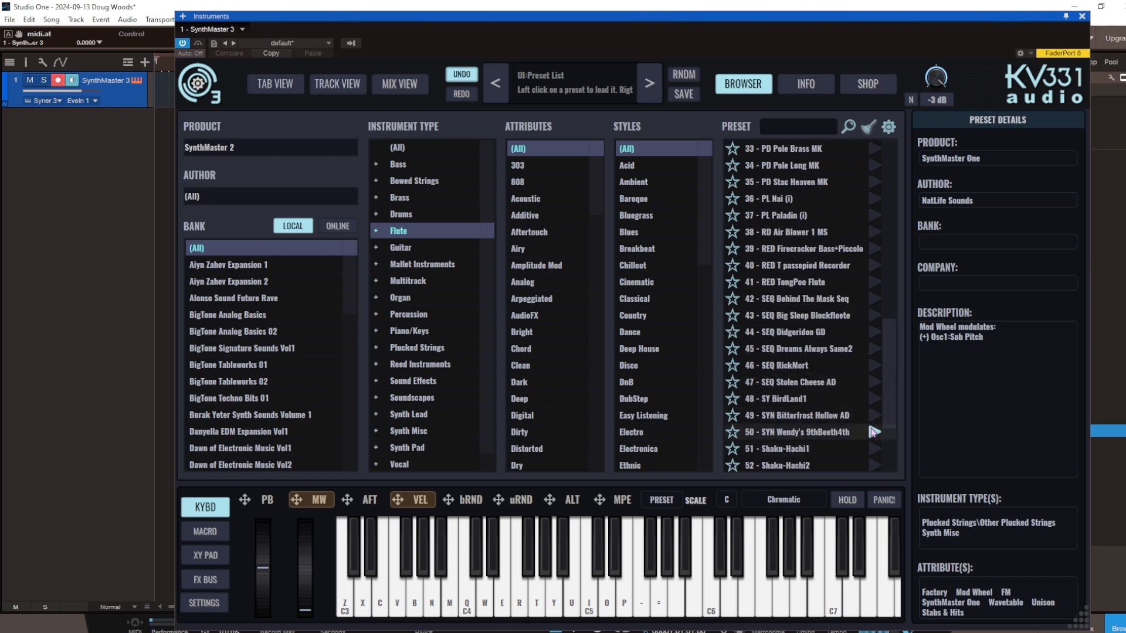
{"action": "left_click", "coordinate": [873, 449]}
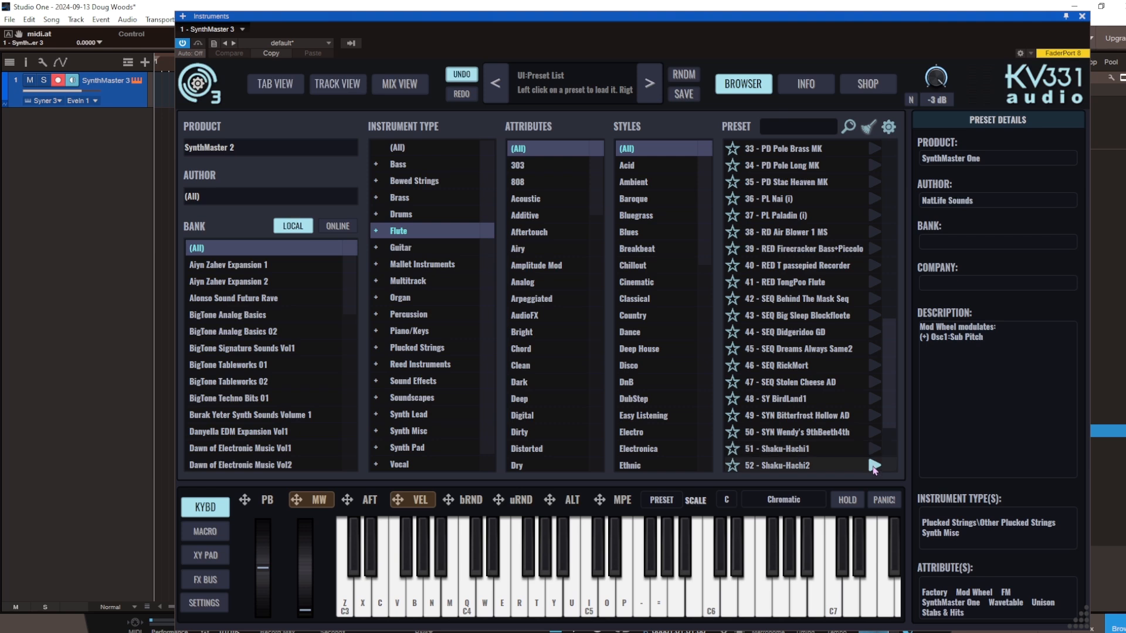
{"action": "scroll", "coordinate": [893, 395], "scroll_direction": "down", "scroll_amount": 3}
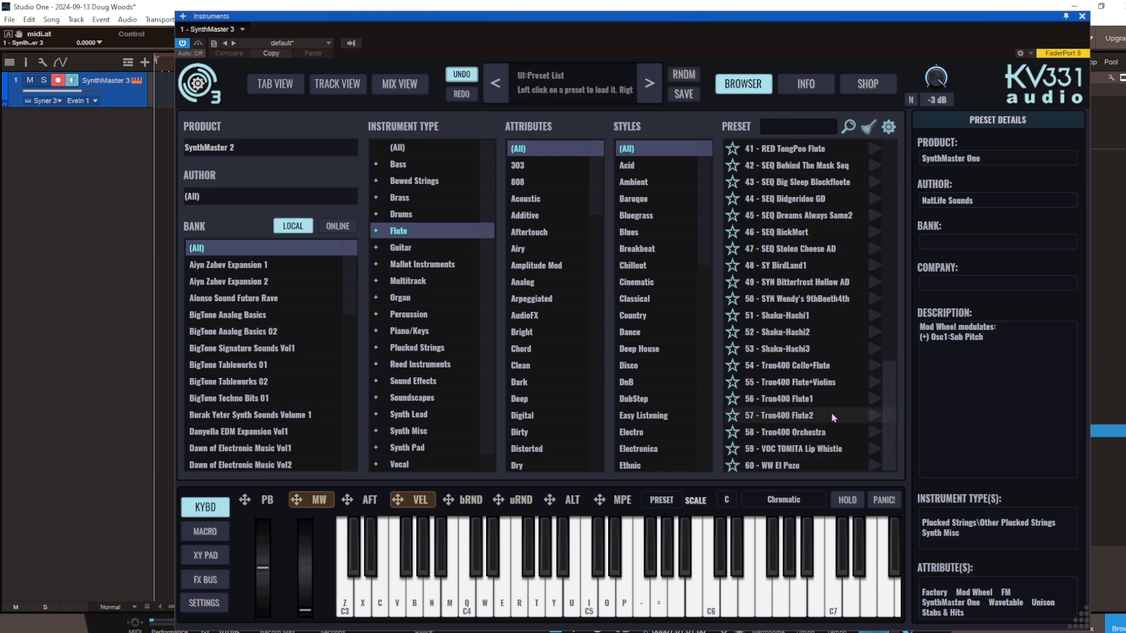
- Preview the VOC TOMITA Lip Whistle preset, load it and open its layer parameters in the tab view
{"action": "left_click", "coordinate": [872, 449]}
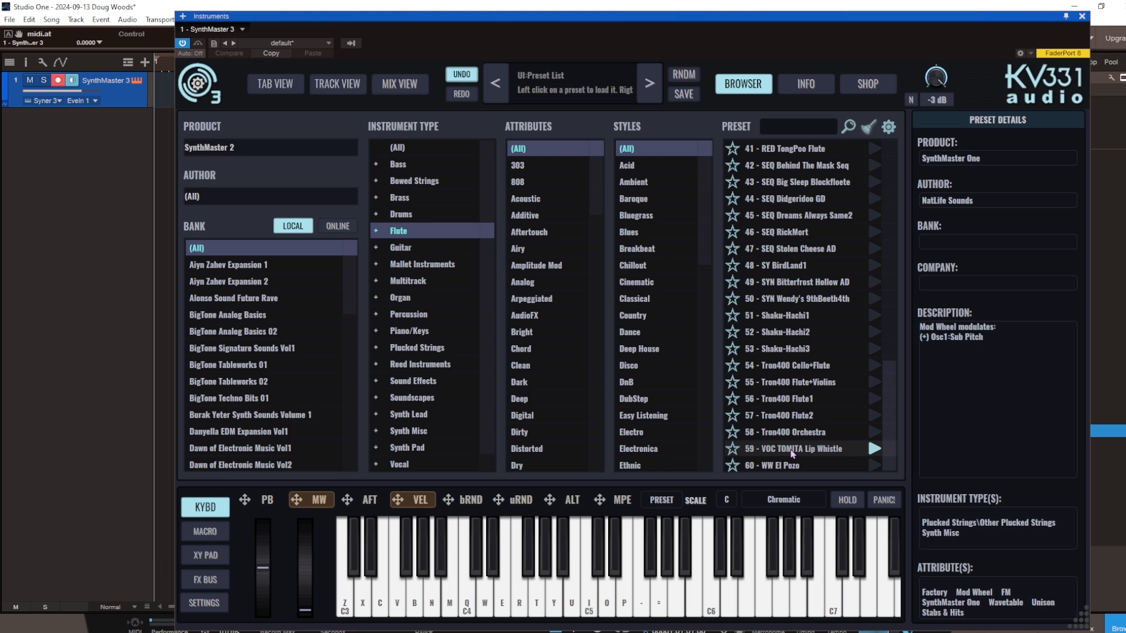
{"action": "left_click", "coordinate": [792, 452]}
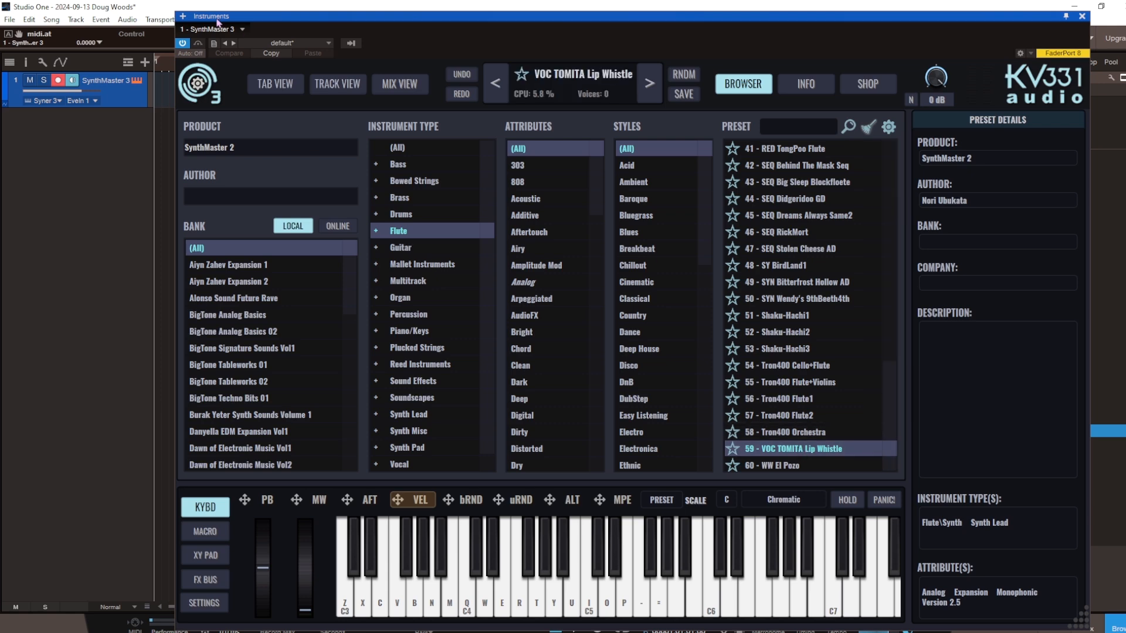
{"action": "left_click", "coordinate": [281, 83]}
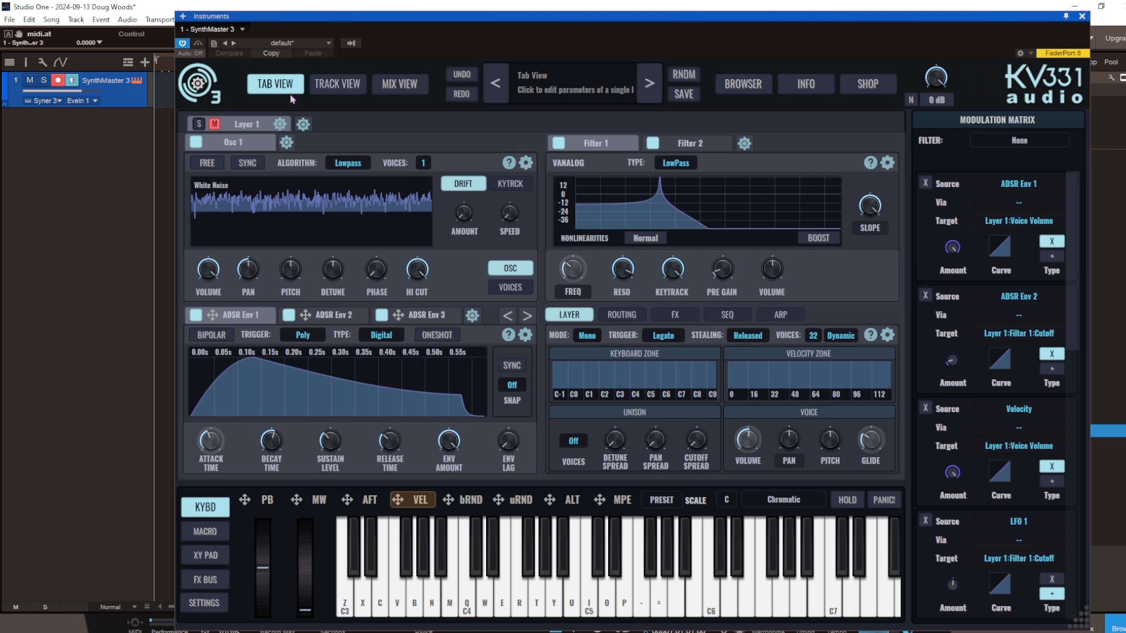
- Add a second layer to the patch, mute Layer 1 and unmute Layer 2 so the new layer plays alone
{"action": "left_click", "coordinate": [215, 123]}
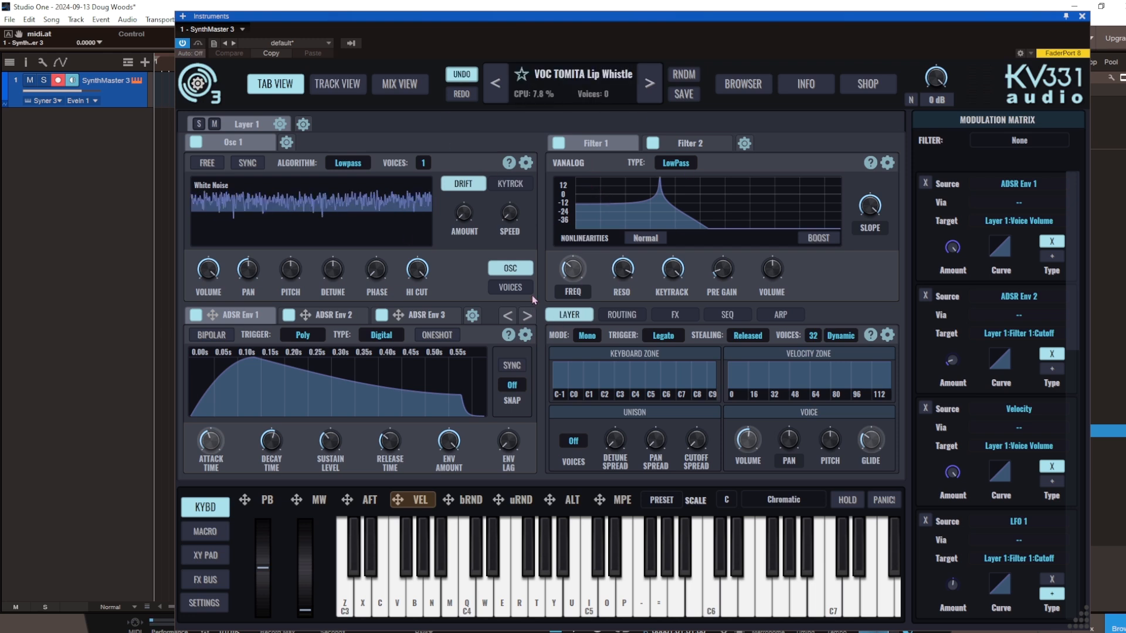
{"action": "left_click", "coordinate": [303, 124]}
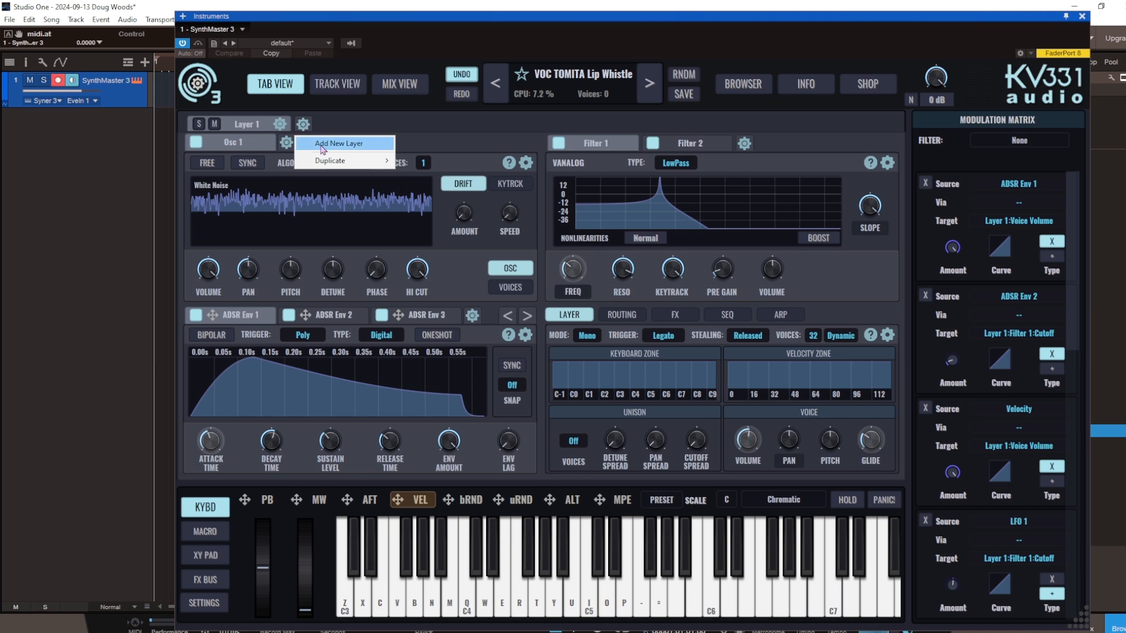
{"action": "left_click", "coordinate": [323, 147]}
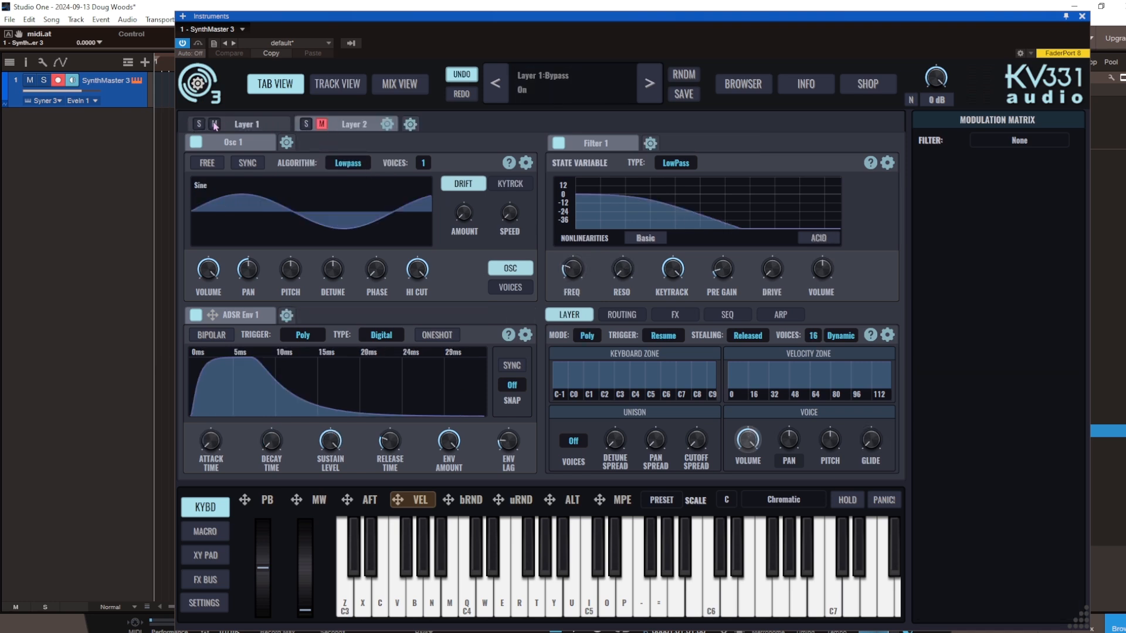
{"action": "left_click", "coordinate": [215, 124]}
{"action": "left_click", "coordinate": [313, 125]}
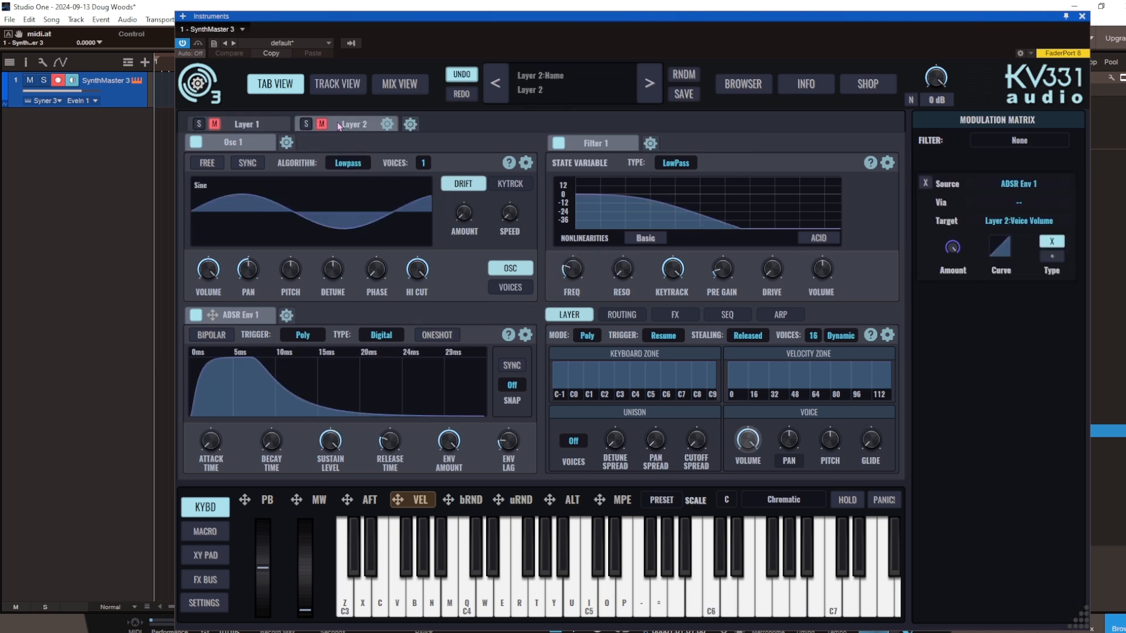
{"action": "left_click", "coordinate": [321, 123]}
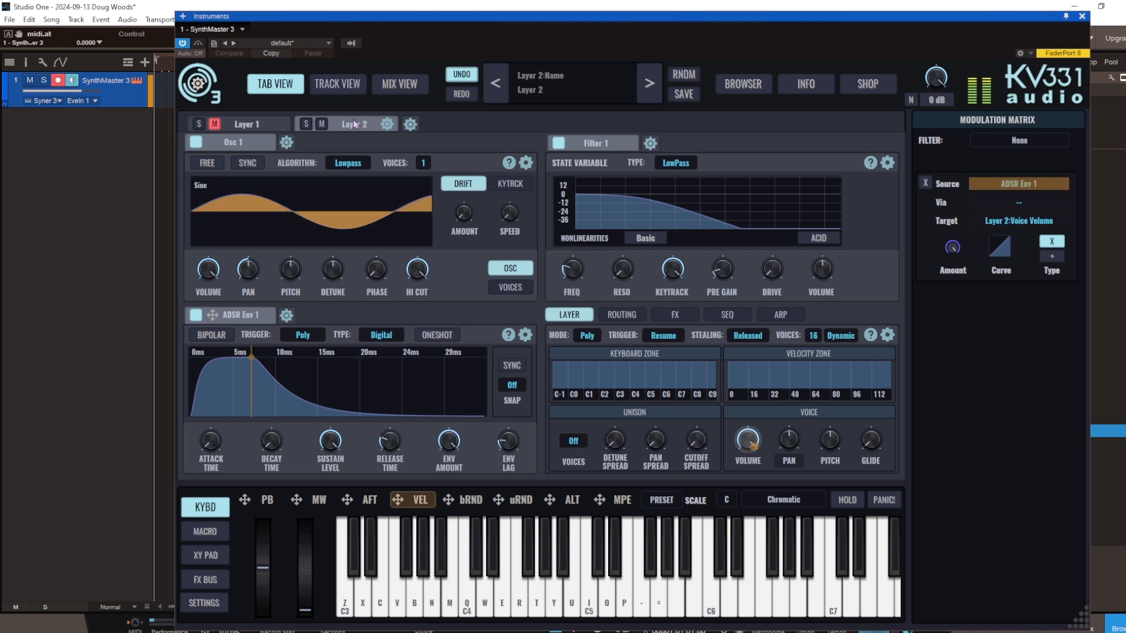
- Filter the preset browser to SynthMaster One presets of the Mallet Instruments type
{"action": "left_click", "coordinate": [733, 85]}
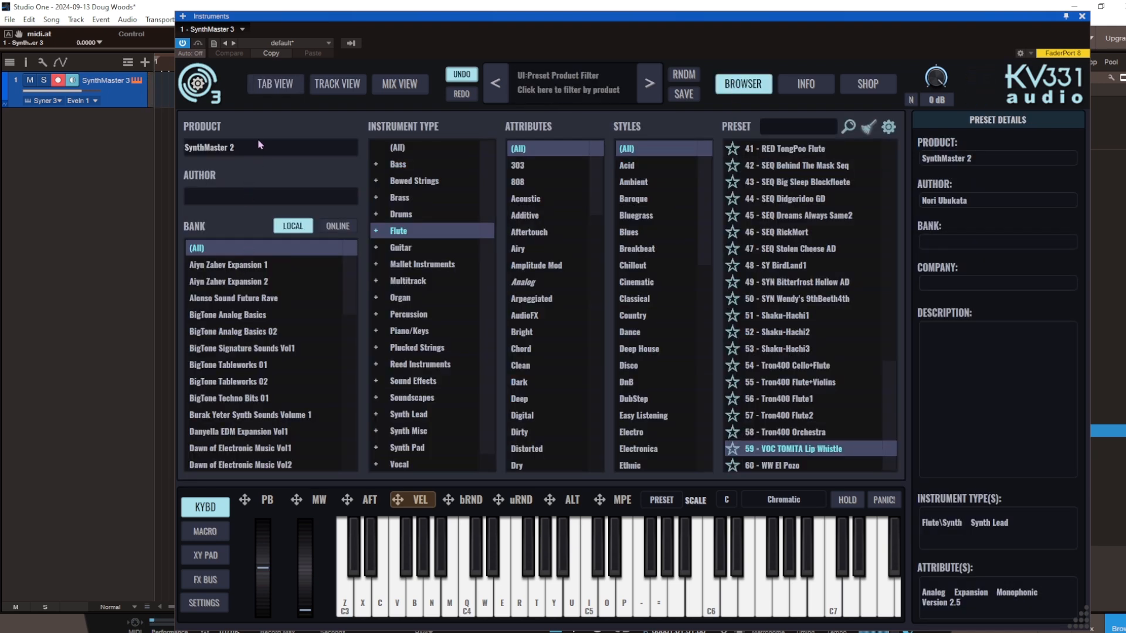
{"action": "left_click", "coordinate": [282, 151]}
{"action": "left_click", "coordinate": [220, 194]}
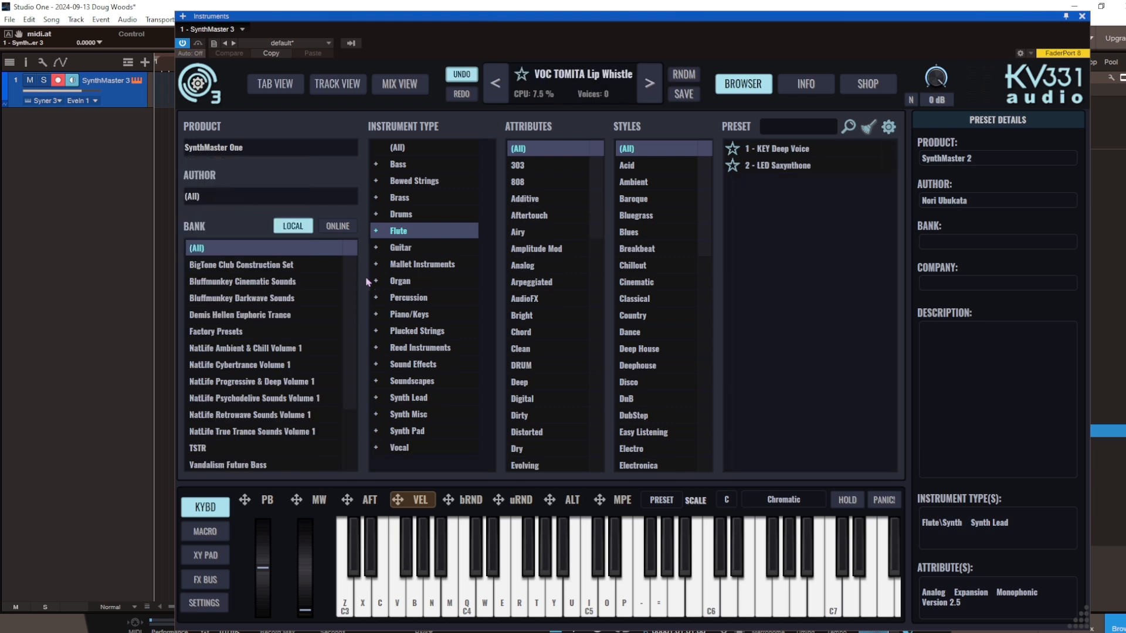
{"action": "left_click", "coordinate": [406, 265]}
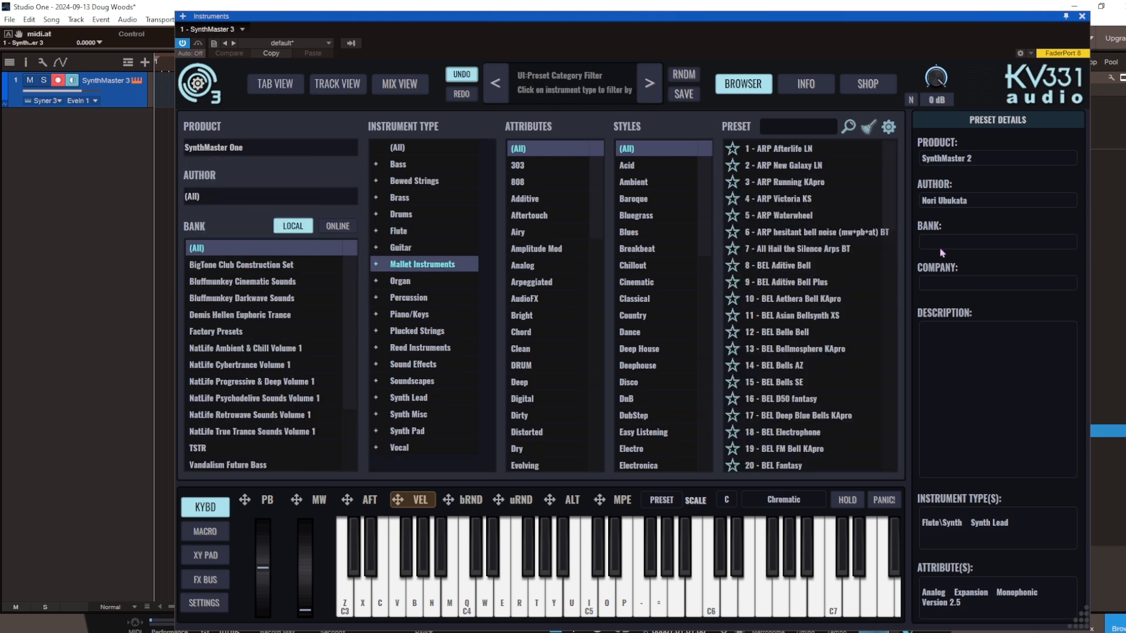
- Preview mallet presets, including PL Bells, PAD Skywalker KS, Living Trance Waves BT and LED Spring Bell ARK
{"action": "scroll", "coordinate": [819, 327], "scroll_direction": "down", "scroll_amount": 8}
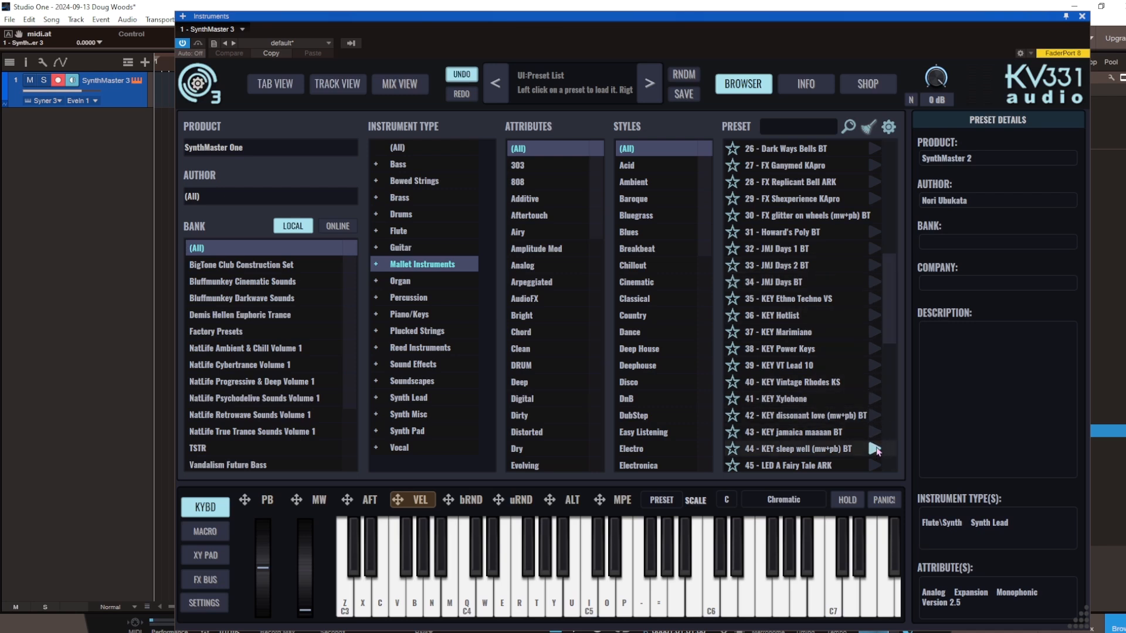
{"action": "scroll", "coordinate": [878, 395], "scroll_direction": "down", "scroll_amount": 4}
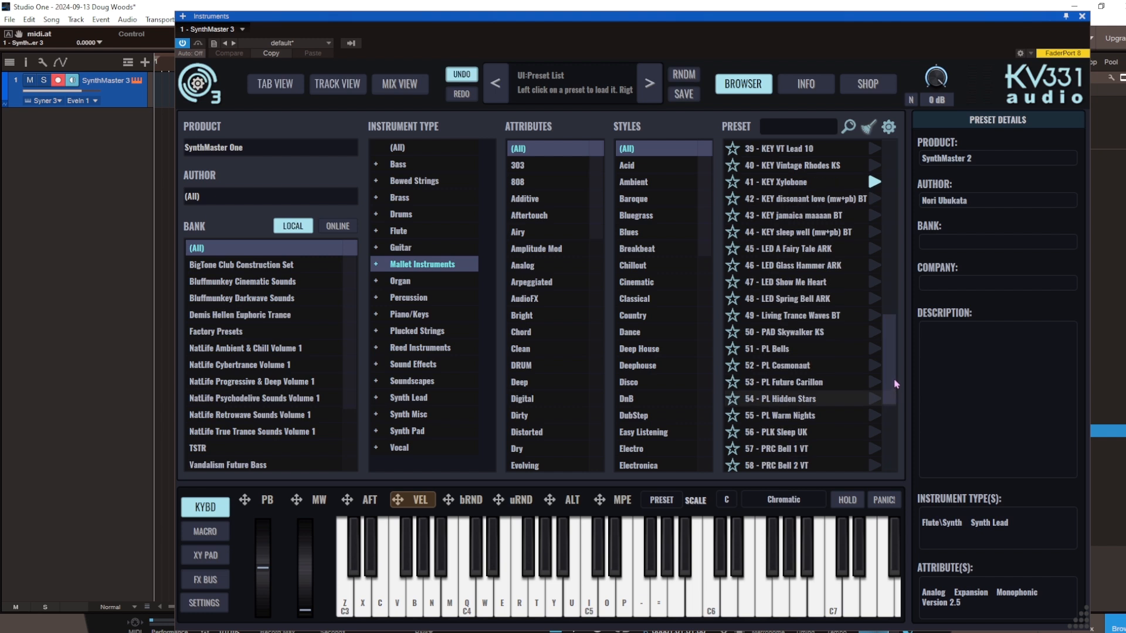
{"action": "left_click", "coordinate": [875, 350]}
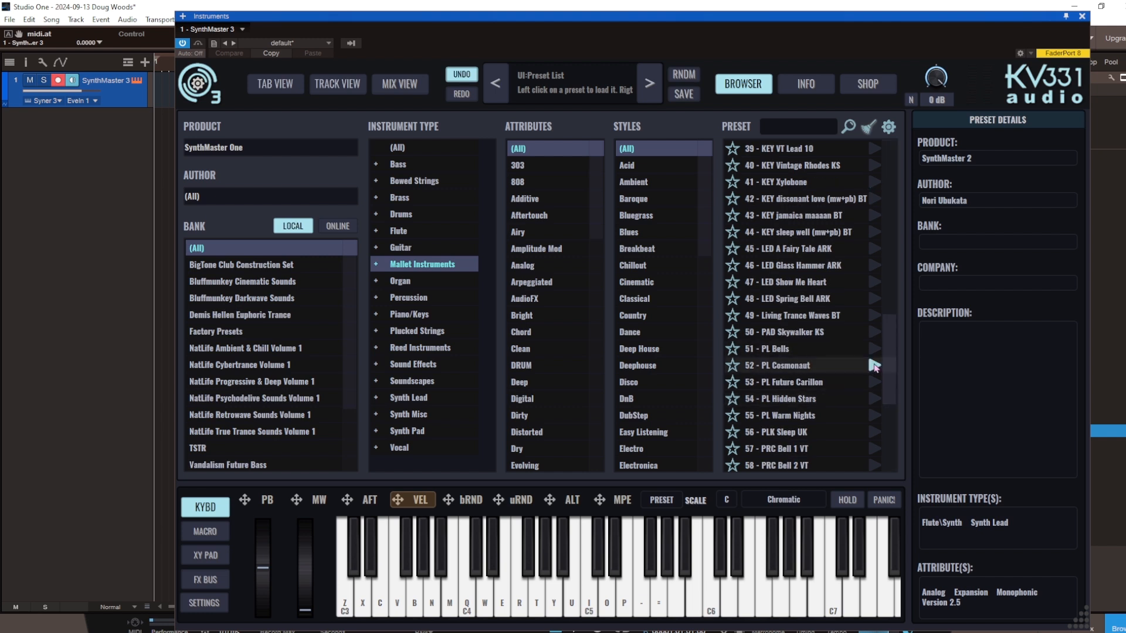
{"action": "left_click", "coordinate": [874, 332]}
{"action": "left_click", "coordinate": [874, 317]}
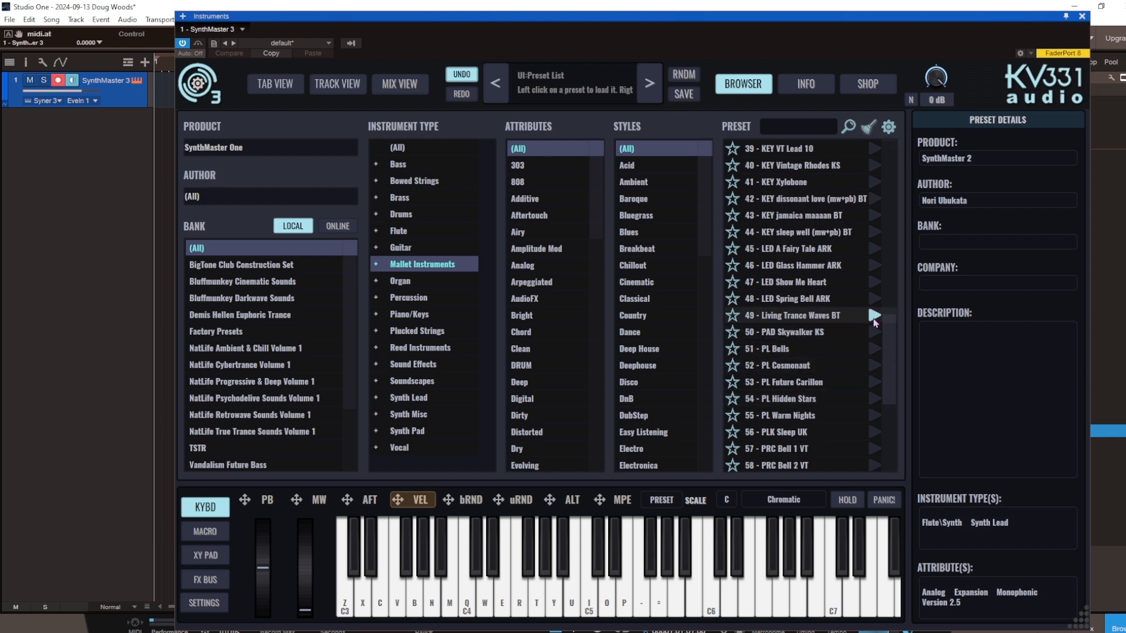
{"action": "left_click", "coordinate": [874, 304]}
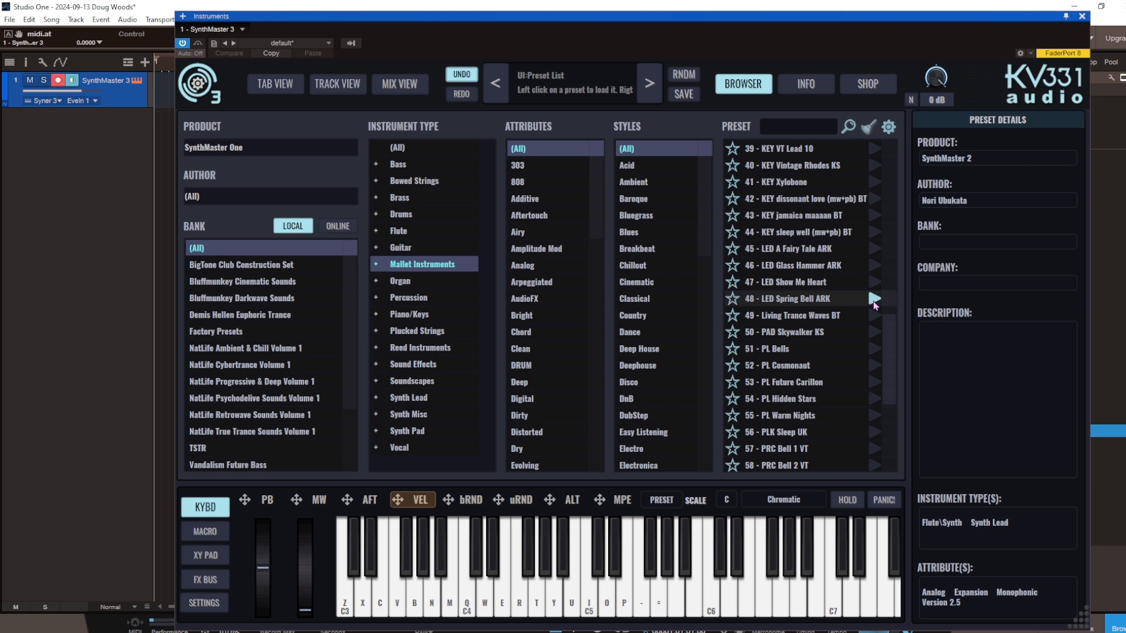
- Load the LED Spring Bell ARK preset on Layer 2 and unmute Layer 1 in the tab view so both layers play
{"action": "right_click", "coordinate": [773, 302]}
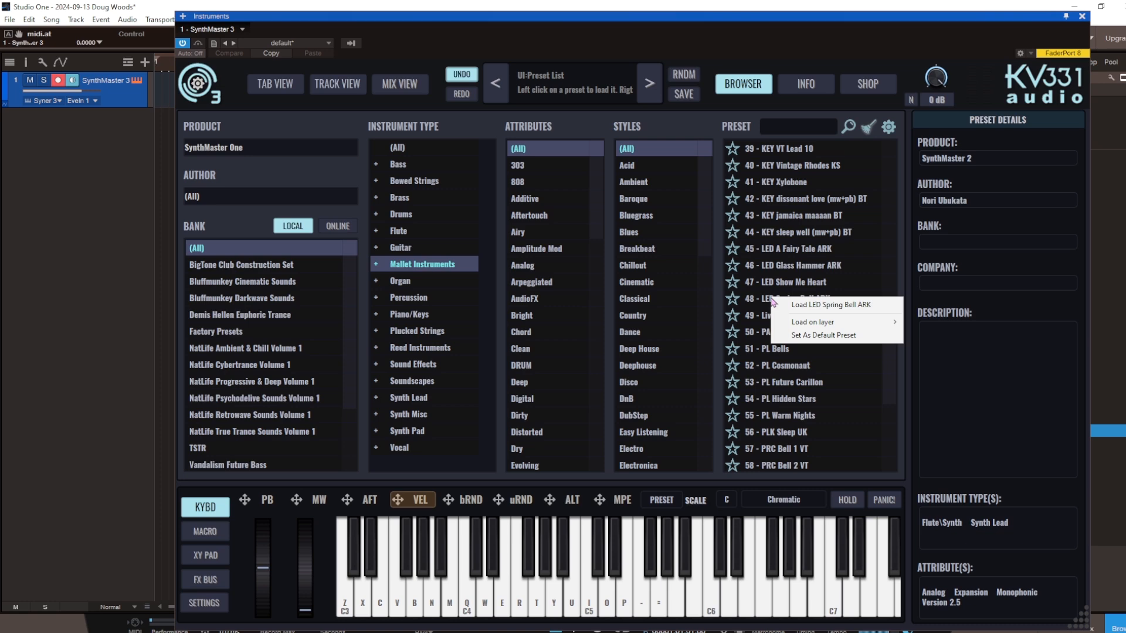
{"action": "mouse_move", "coordinate": [813, 324]}
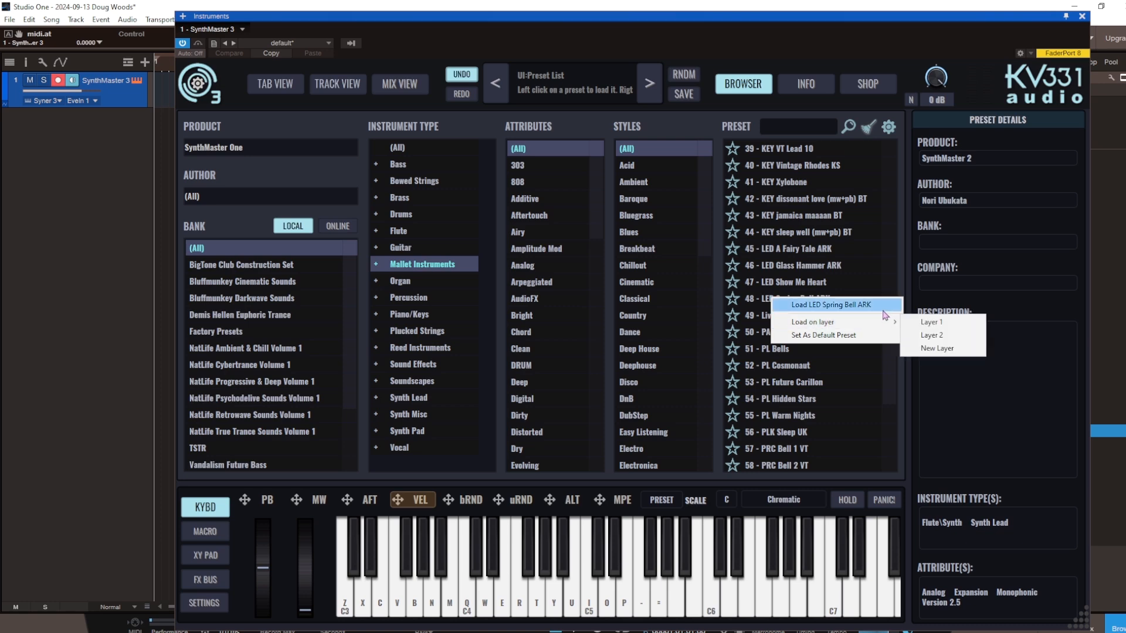
{"action": "left_click", "coordinate": [931, 335]}
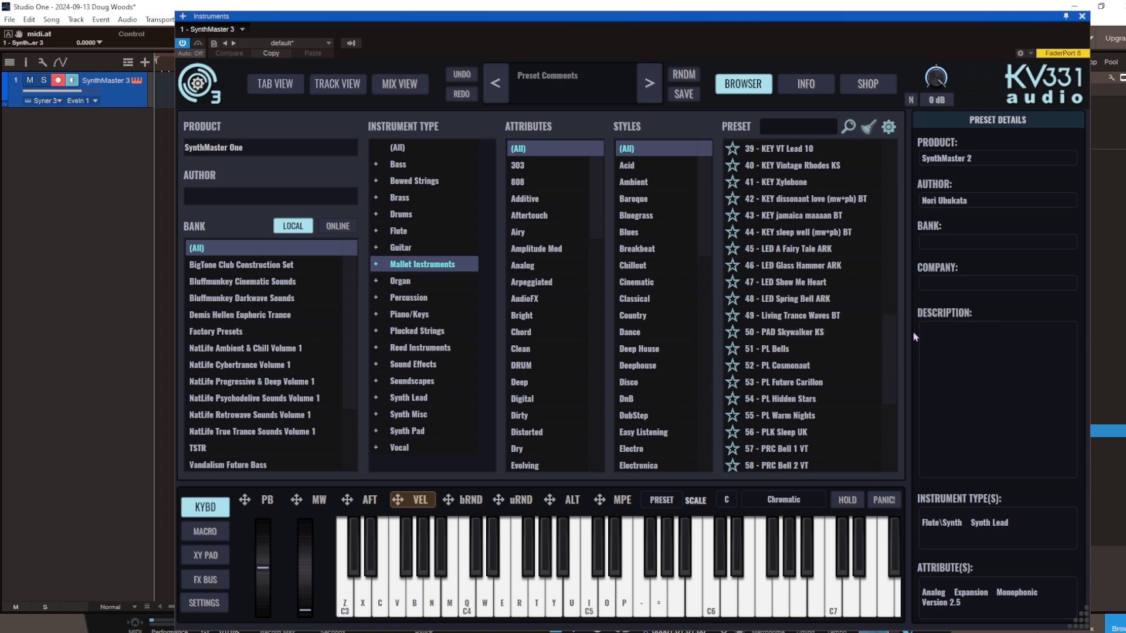
{"action": "left_click", "coordinate": [284, 88]}
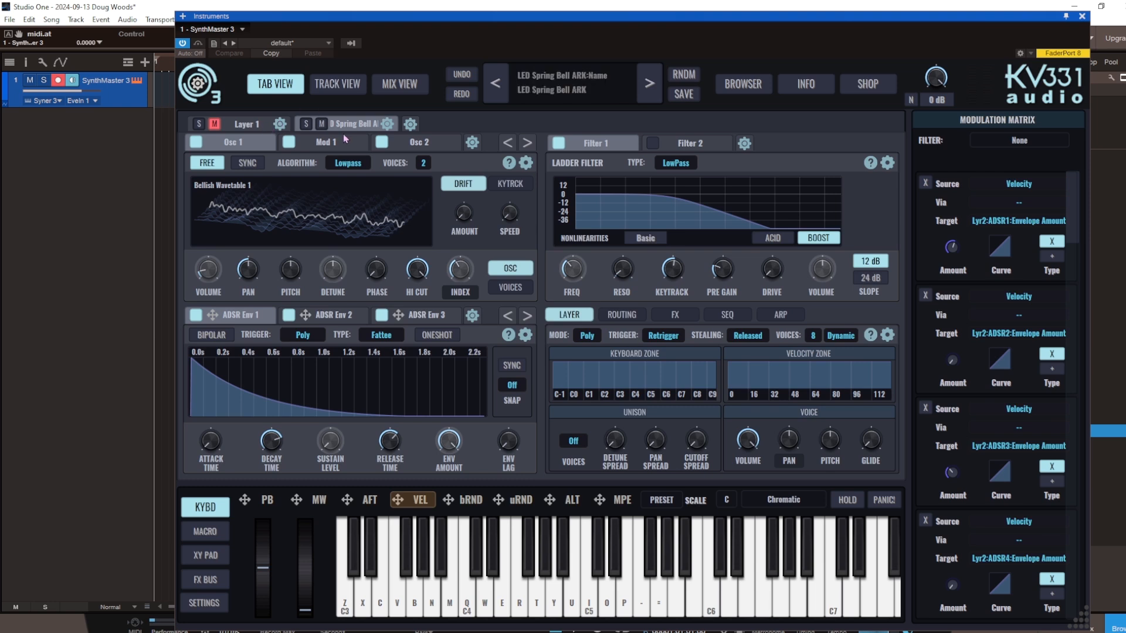
{"action": "left_click", "coordinate": [216, 126]}
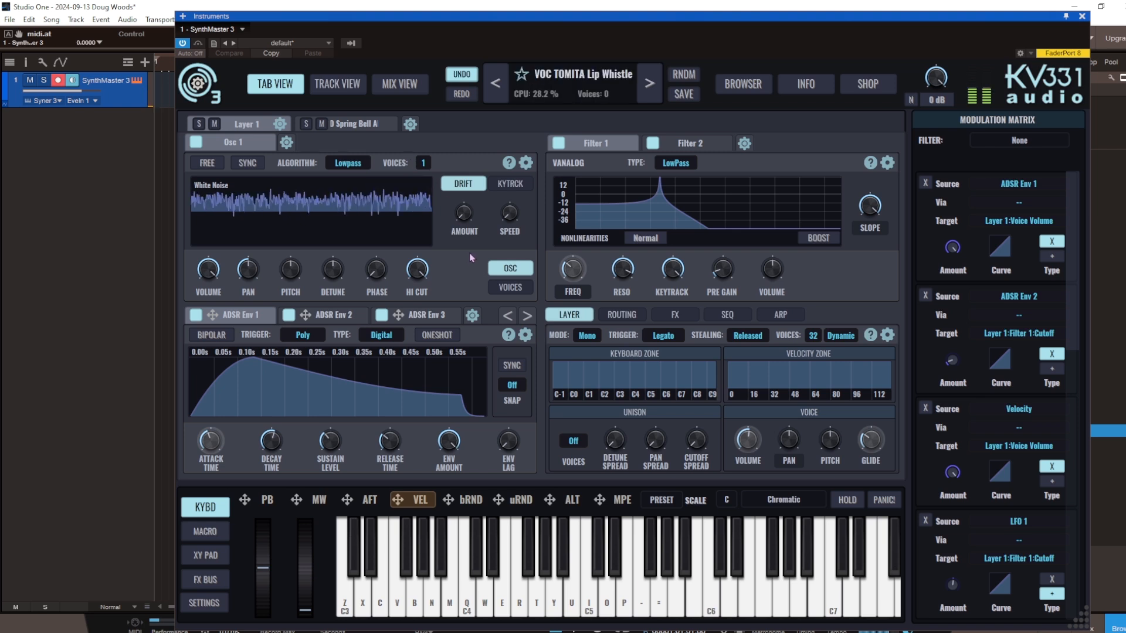
- On the LED Spring Bell ARK layer, try the Filter 1 cutoff and view Osc 1's wavetable in the wavetable editor
{"action": "left_click", "coordinate": [353, 125]}
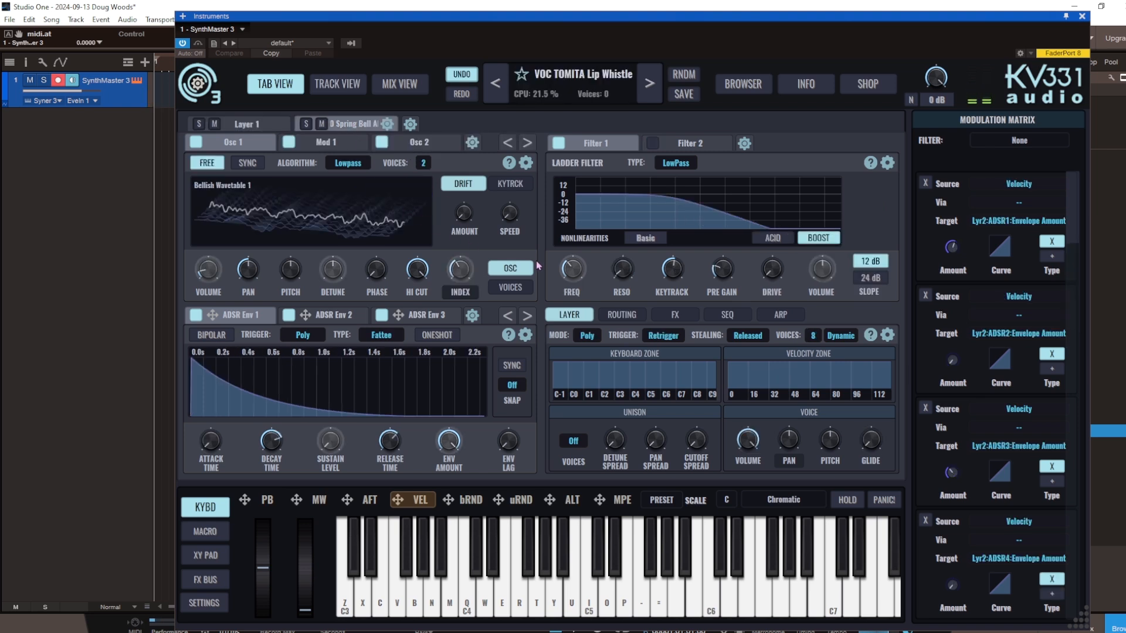
{"action": "left_click_drag", "start_coordinate": [577, 253], "coordinate": [582, 277]}
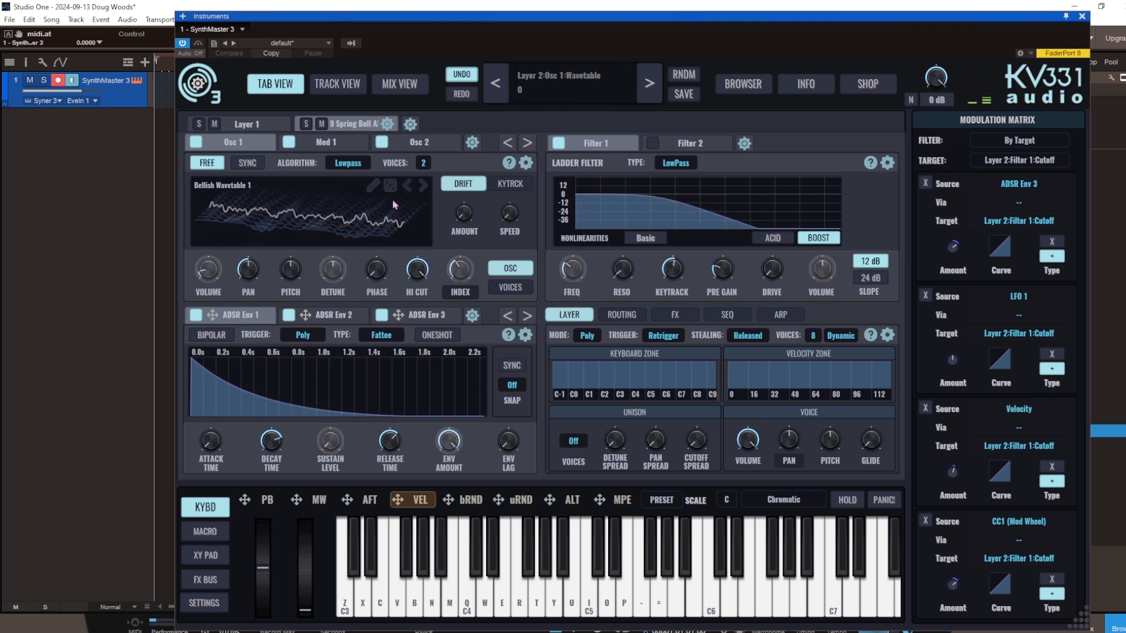
{"action": "left_click", "coordinate": [375, 188]}
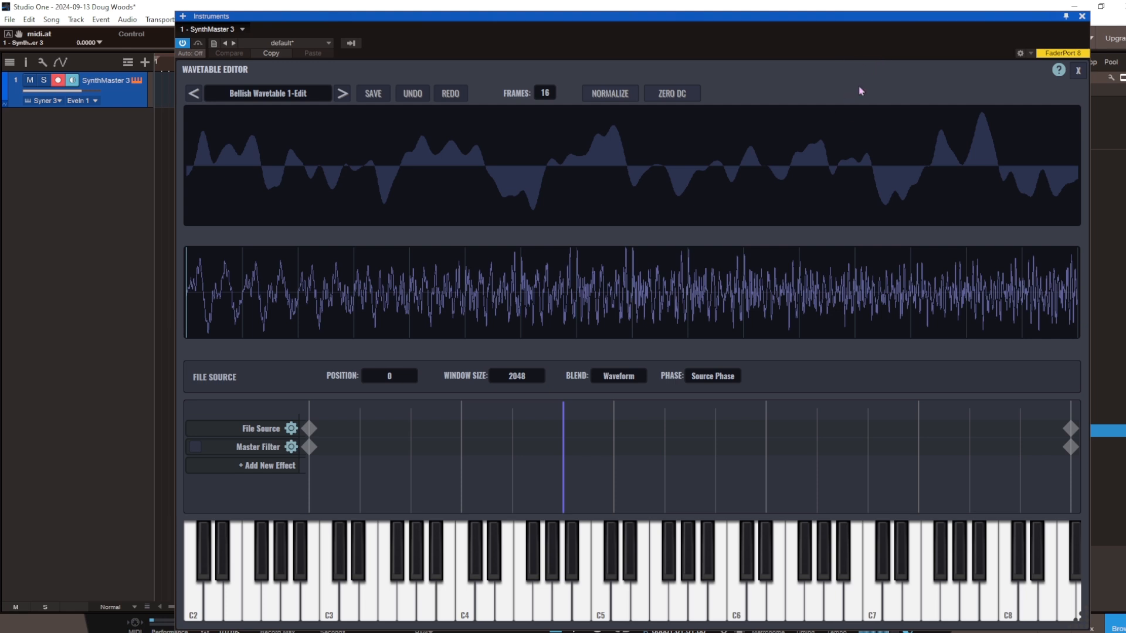
{"action": "left_click", "coordinate": [1078, 72]}
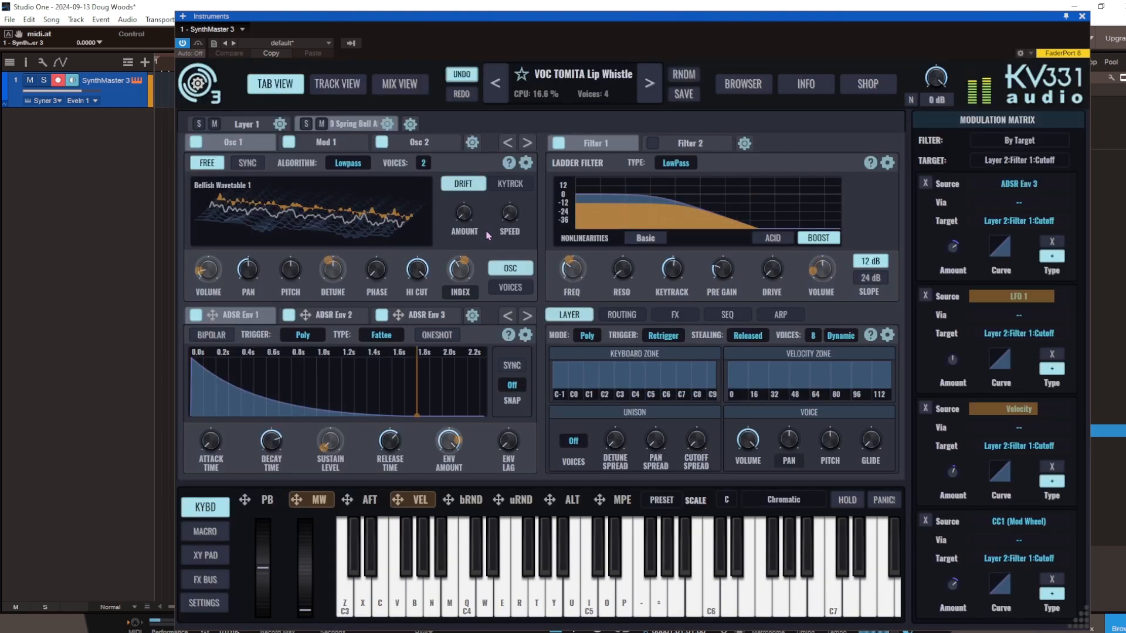
- Add a third layer to the patch, unmute it and solo it
{"action": "left_click", "coordinate": [411, 124]}
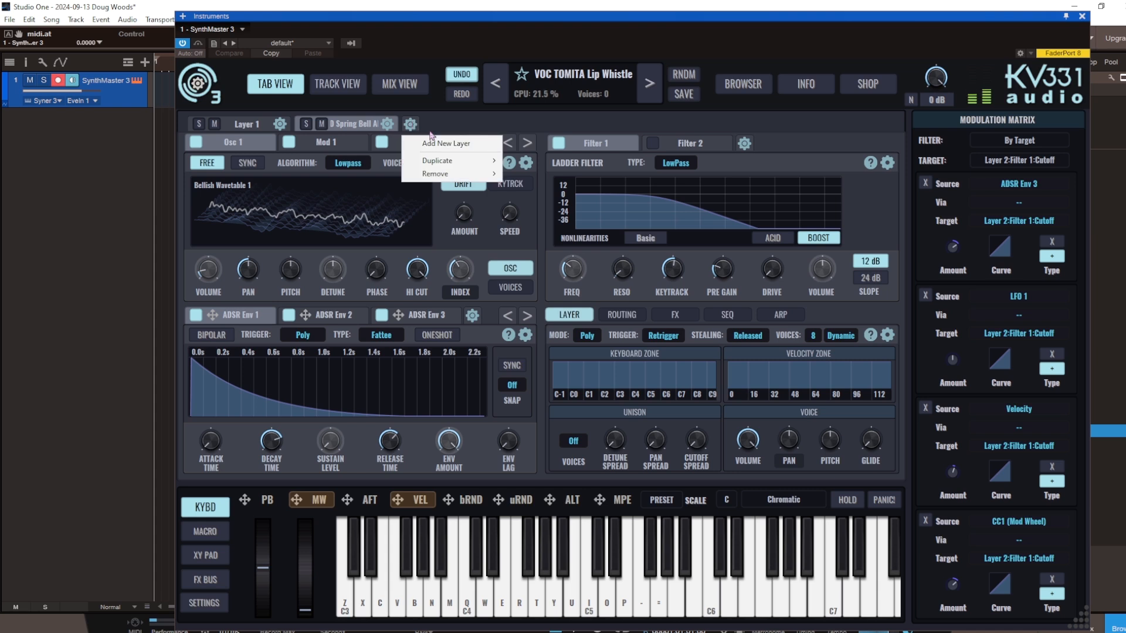
{"action": "left_click", "coordinate": [458, 140]}
{"action": "left_click", "coordinate": [428, 124]}
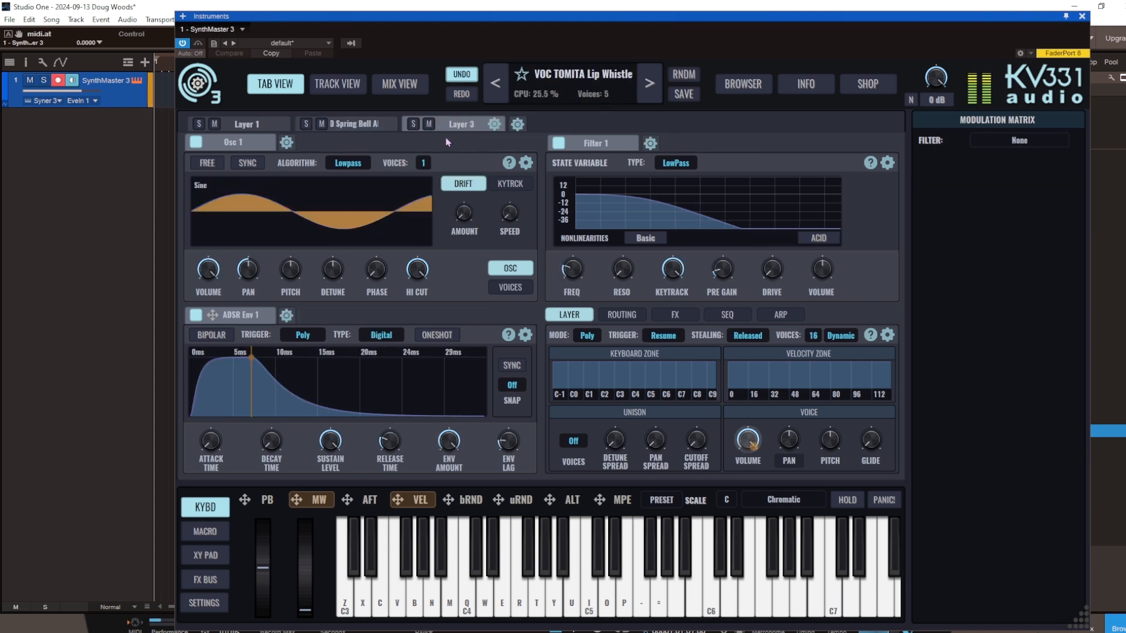
{"action": "left_click", "coordinate": [412, 124]}
- Load random single cycle waveforms into Layer 3's Osc 1 until Fr4 - Yamaha CS30 7 is chosen
{"action": "left_click", "coordinate": [201, 187]}
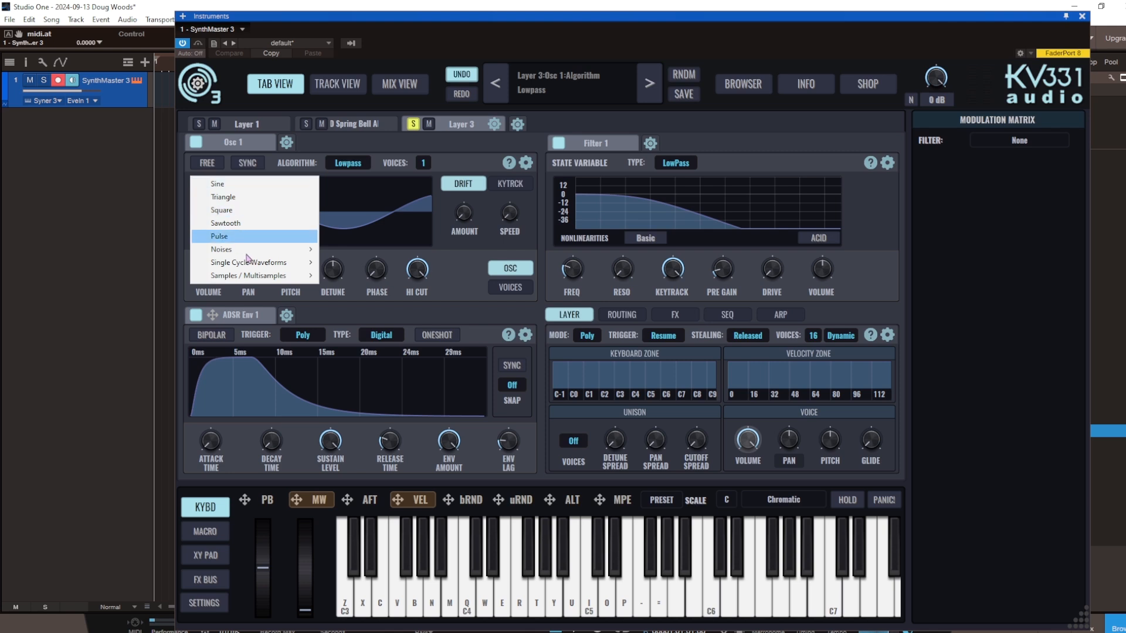
{"action": "mouse_move", "coordinate": [257, 267]}
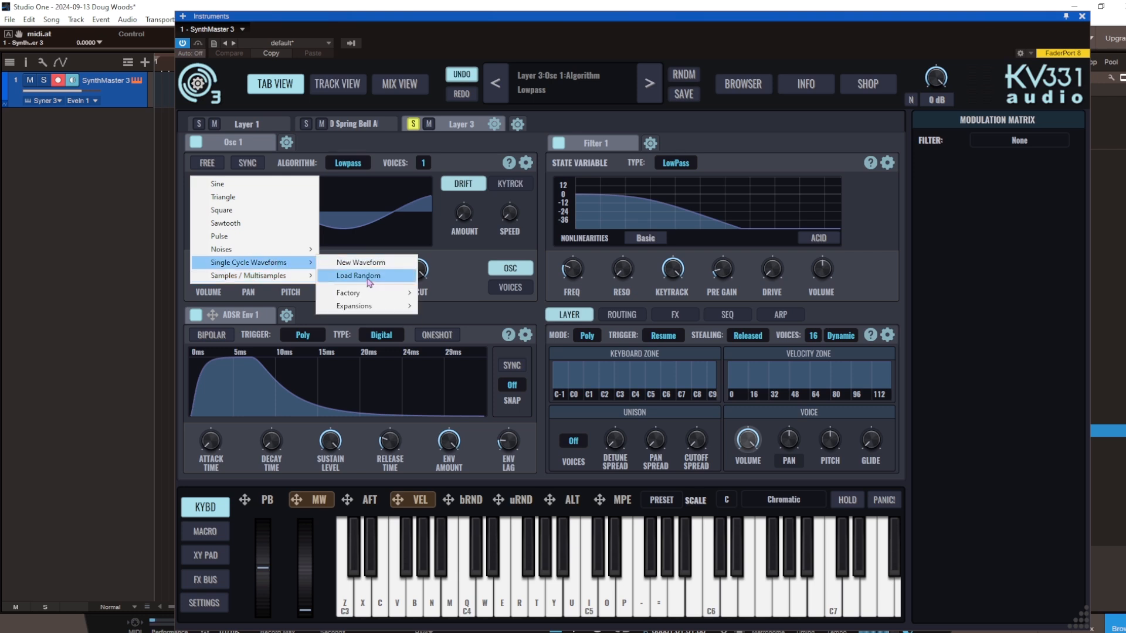
{"action": "left_click", "coordinate": [367, 275]}
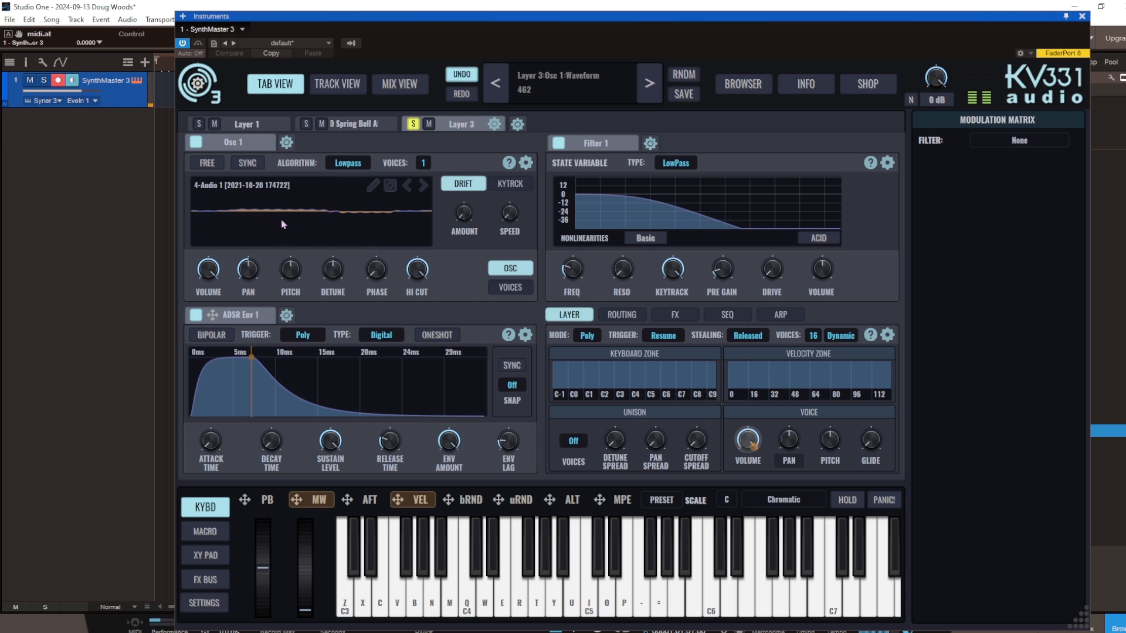
{"action": "left_click", "coordinate": [215, 272]}
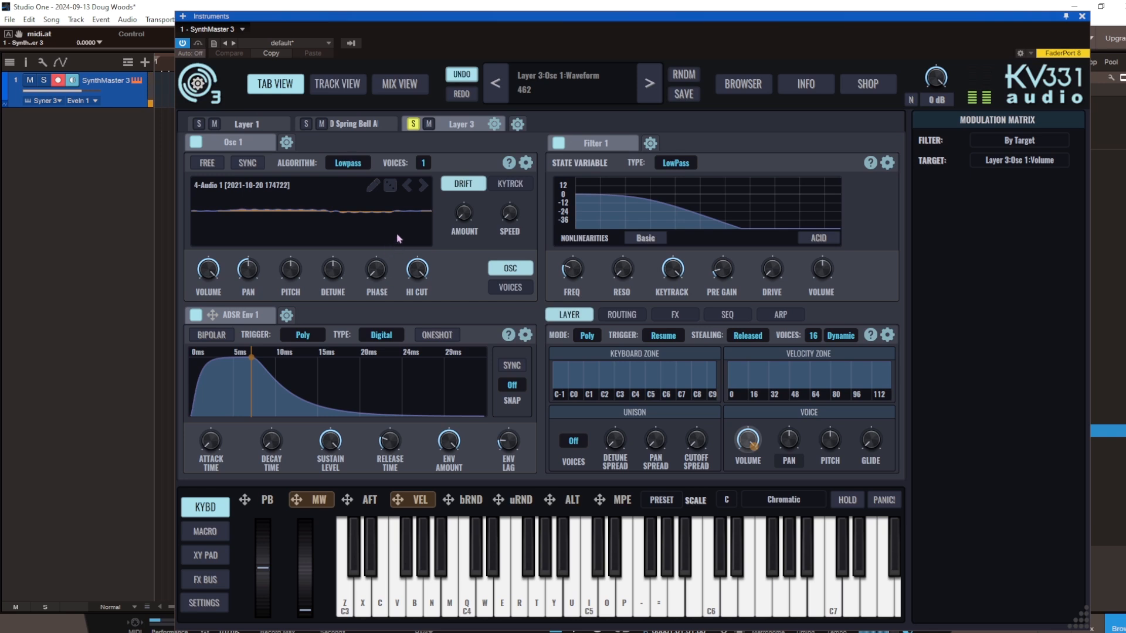
{"action": "left_click", "coordinate": [390, 186]}
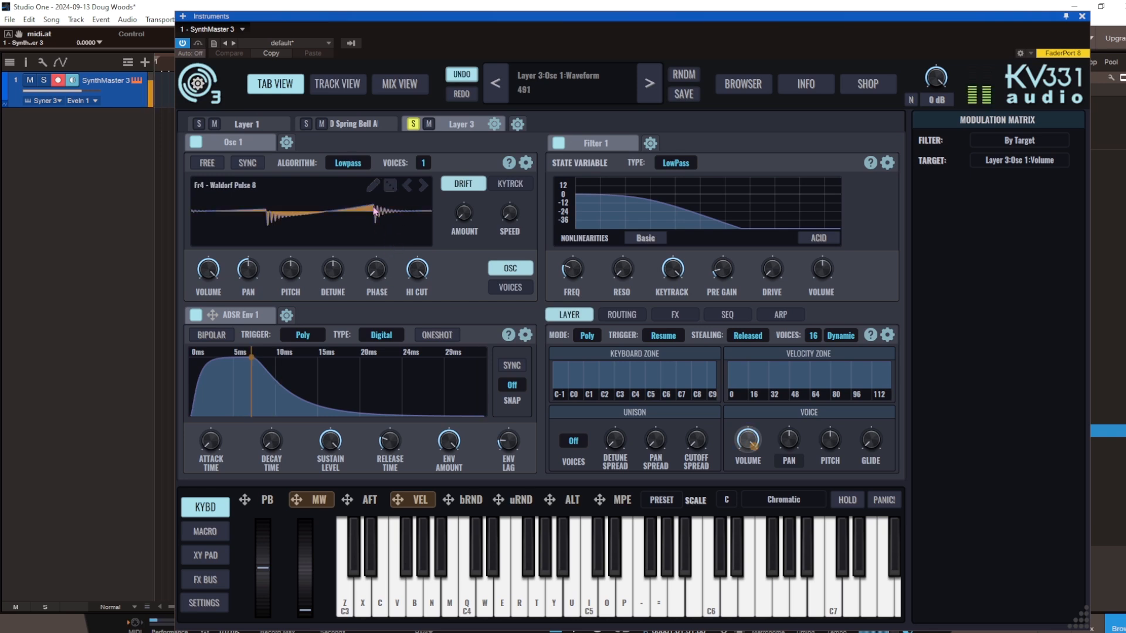
{"action": "left_click", "coordinate": [390, 185]}
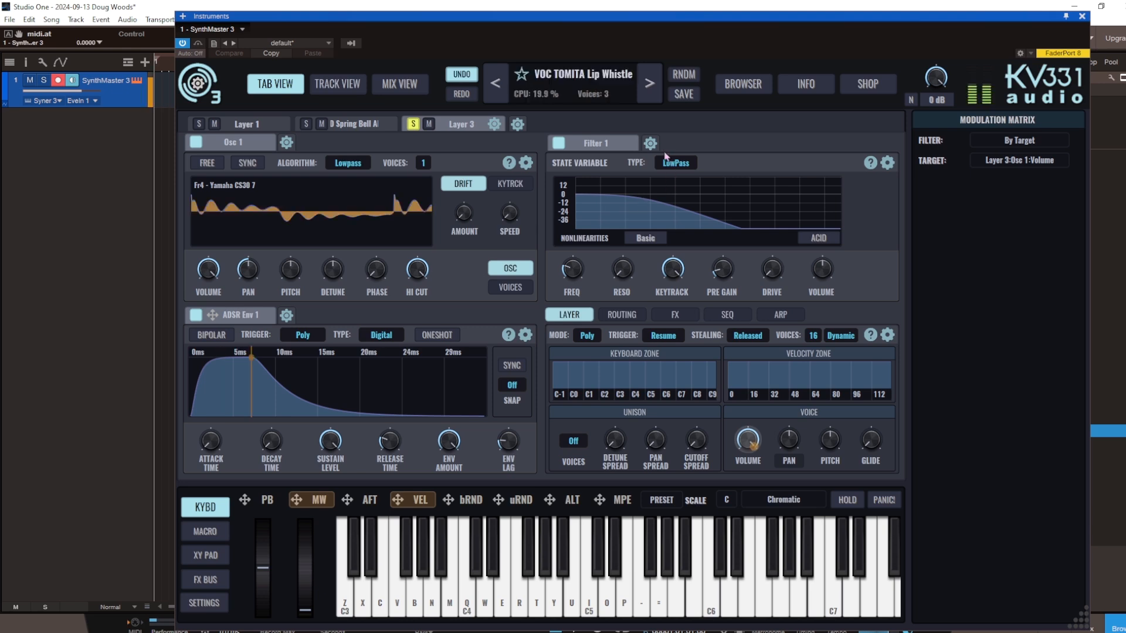
- Raise the frequency and volume of Layer 3's Filter 1 and turn off the layer's solo
{"action": "left_click_drag", "start_coordinate": [587, 278], "coordinate": [575, 235]}
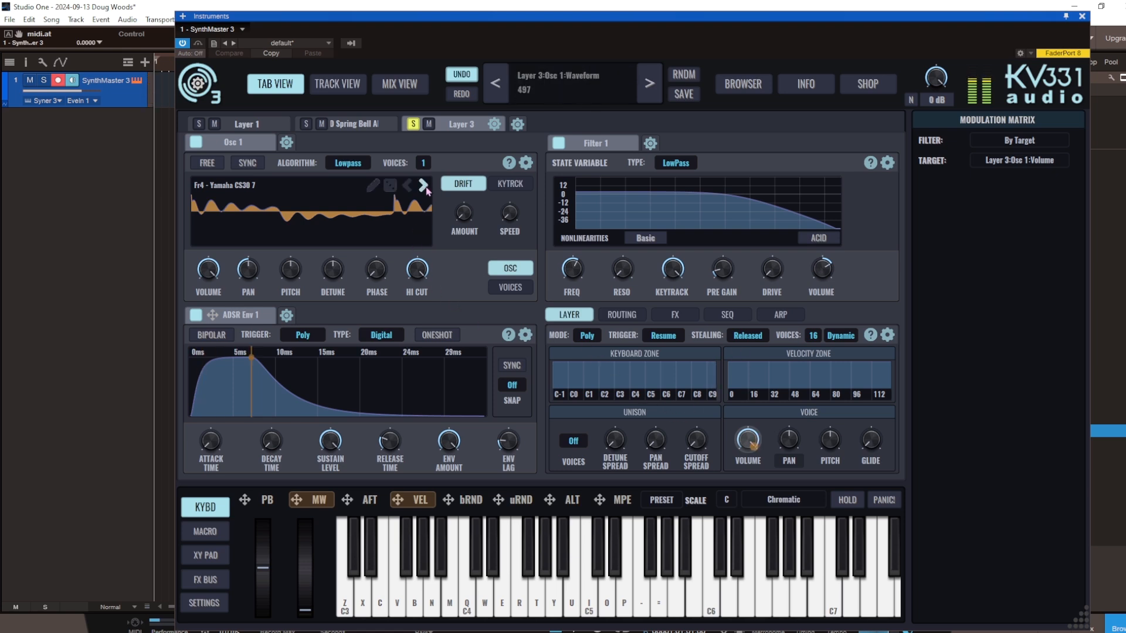
{"action": "left_click", "coordinate": [413, 125]}
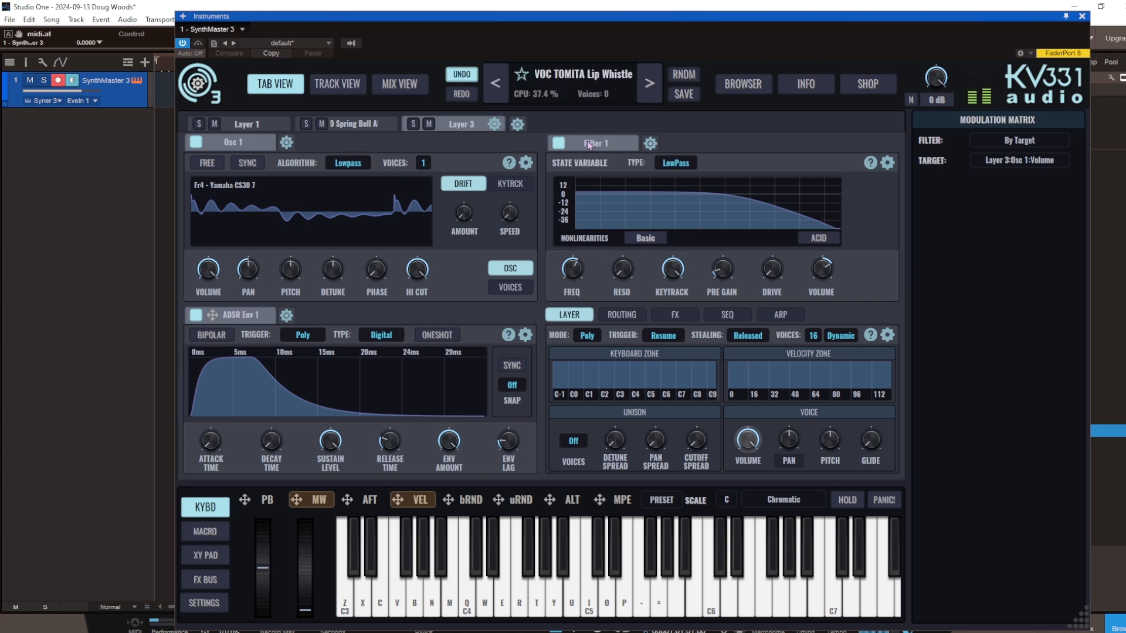
- Add a Diode Ladder filter to Layer 3 as its second filter
{"action": "left_click", "coordinate": [651, 144]}
{"action": "mouse_move", "coordinate": [677, 169]}
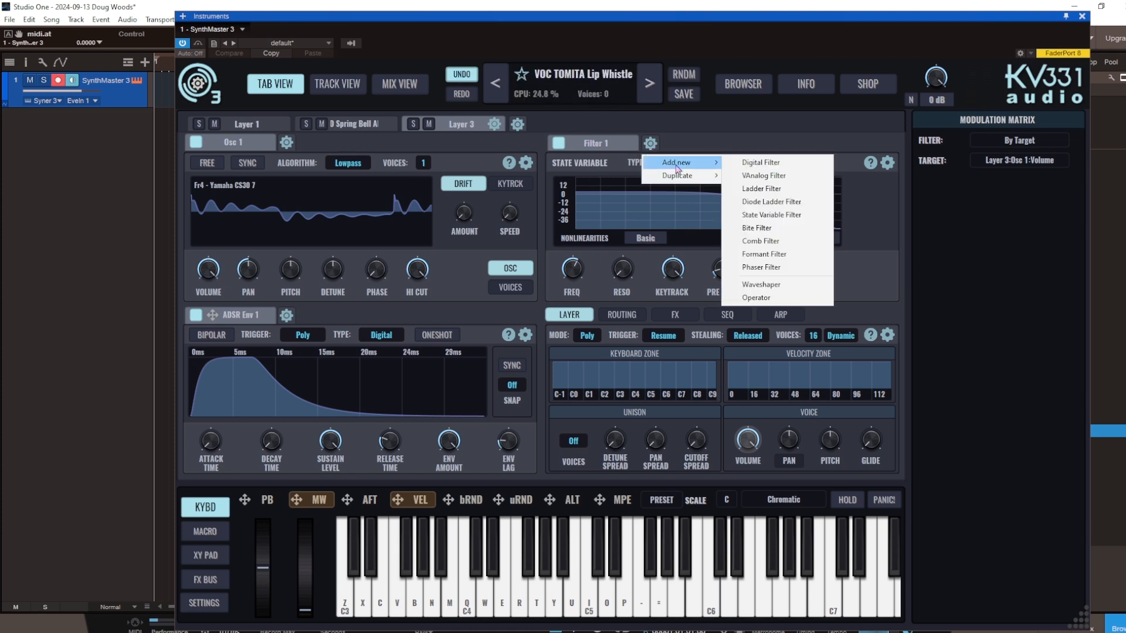
{"action": "left_click", "coordinate": [761, 202]}
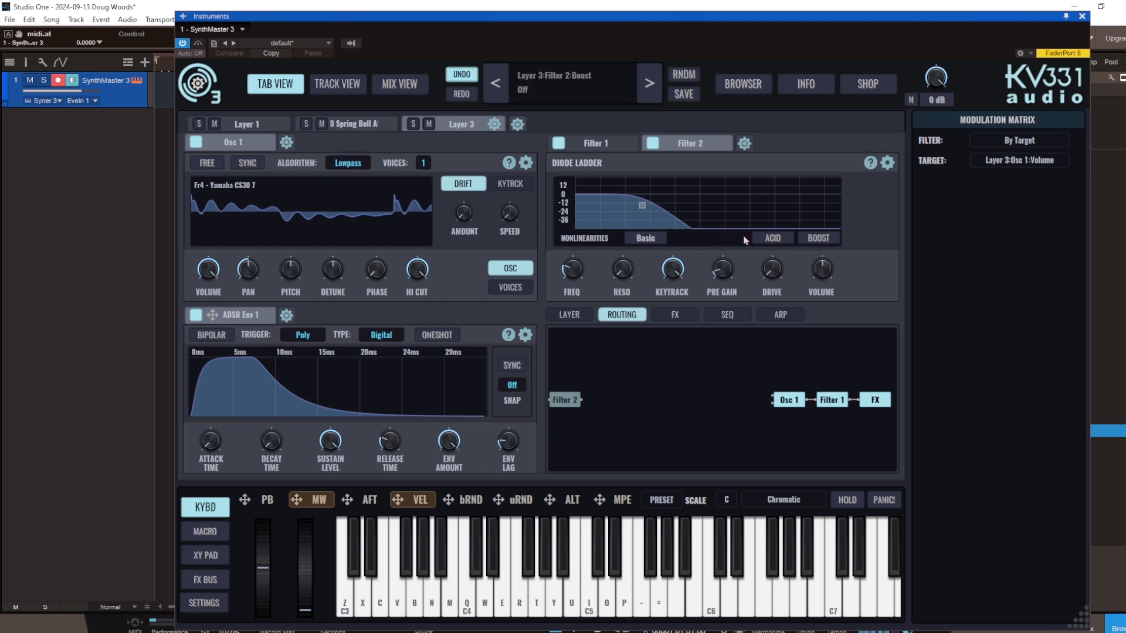
- In Layer 3's routing, insert Filter 2 between Osc 1 and Filter 1 and activate it in the chain
{"action": "left_click_drag", "start_coordinate": [799, 402], "coordinate": [717, 376]}
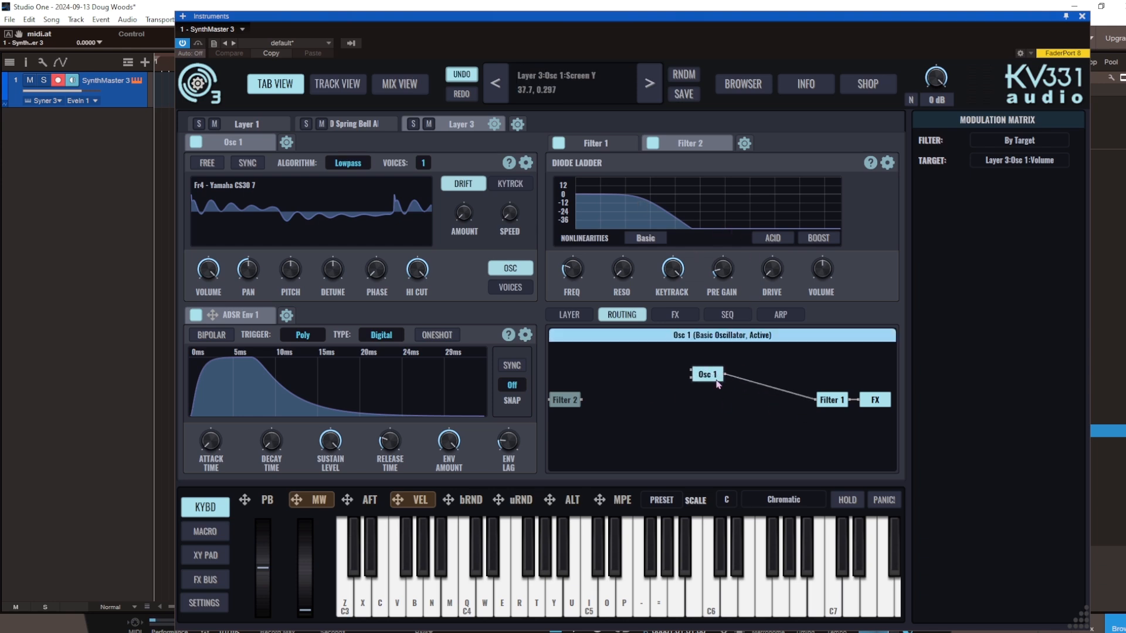
{"action": "left_click_drag", "start_coordinate": [562, 402], "coordinate": [706, 391]}
{"action": "left_click", "coordinate": [712, 378]}
{"action": "left_click", "coordinate": [826, 400]}
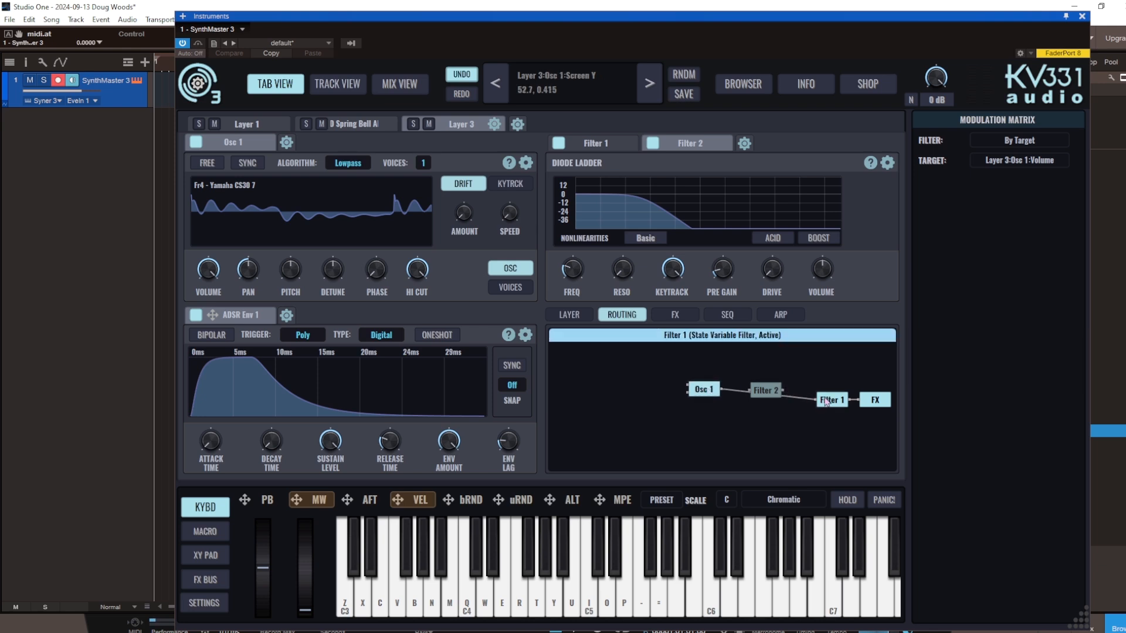
{"action": "left_click_drag", "start_coordinate": [825, 401], "coordinate": [772, 390]}
{"action": "left_click", "coordinate": [773, 393]}
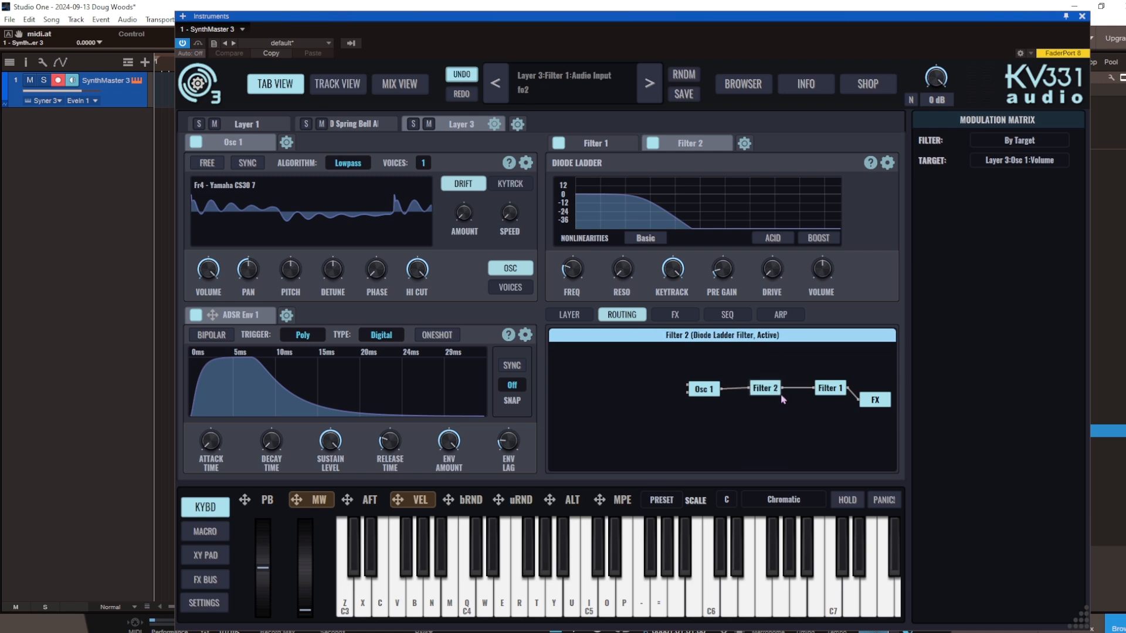
- Raise the frequency of Layer 3's Filter 2 and lengthen ADSR Env 1's release time
{"action": "left_click_drag", "start_coordinate": [572, 269], "coordinate": [575, 242]}
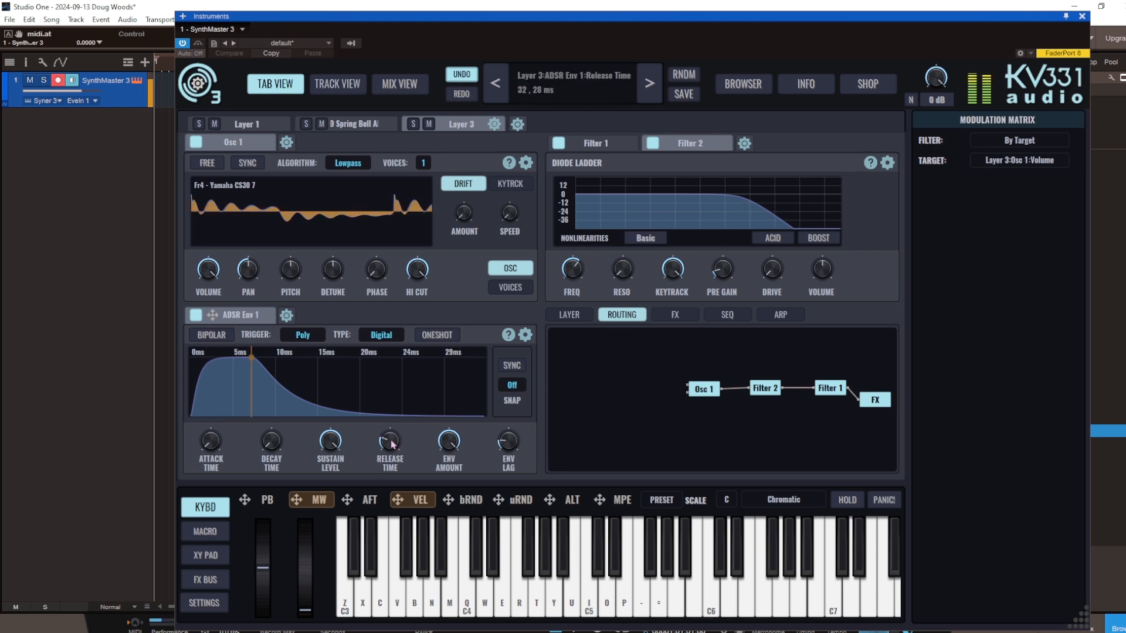
{"action": "left_click_drag", "start_coordinate": [387, 444], "coordinate": [391, 413]}
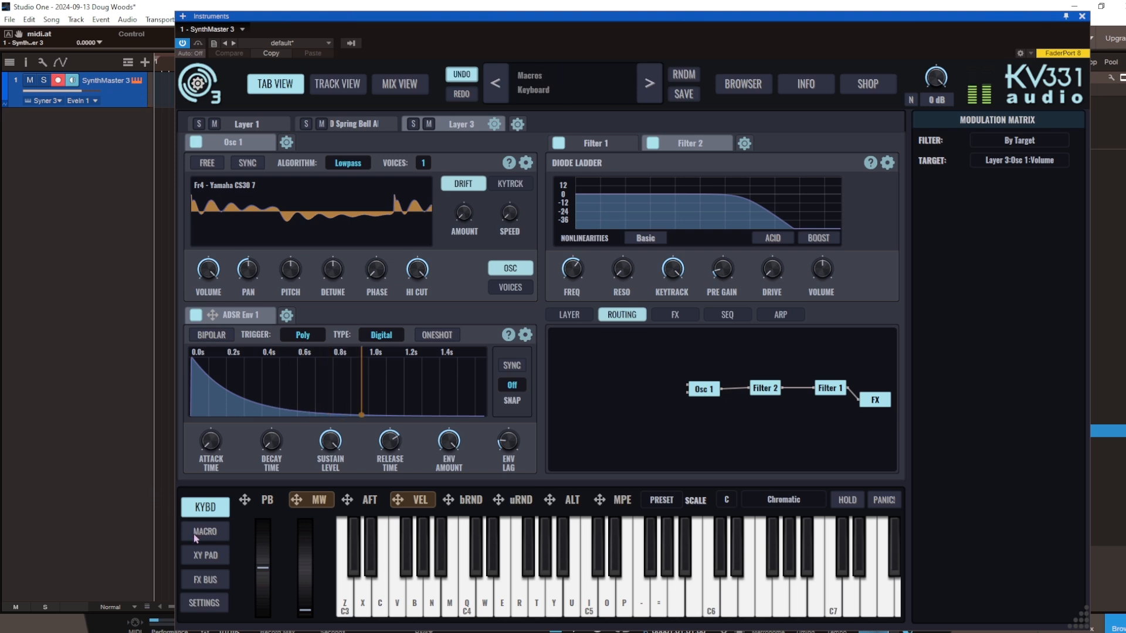
- Compare the sound with FX Bus 1 off and on, and load Distortion into FX Bus 2's first insert
{"action": "left_click", "coordinate": [205, 580]}
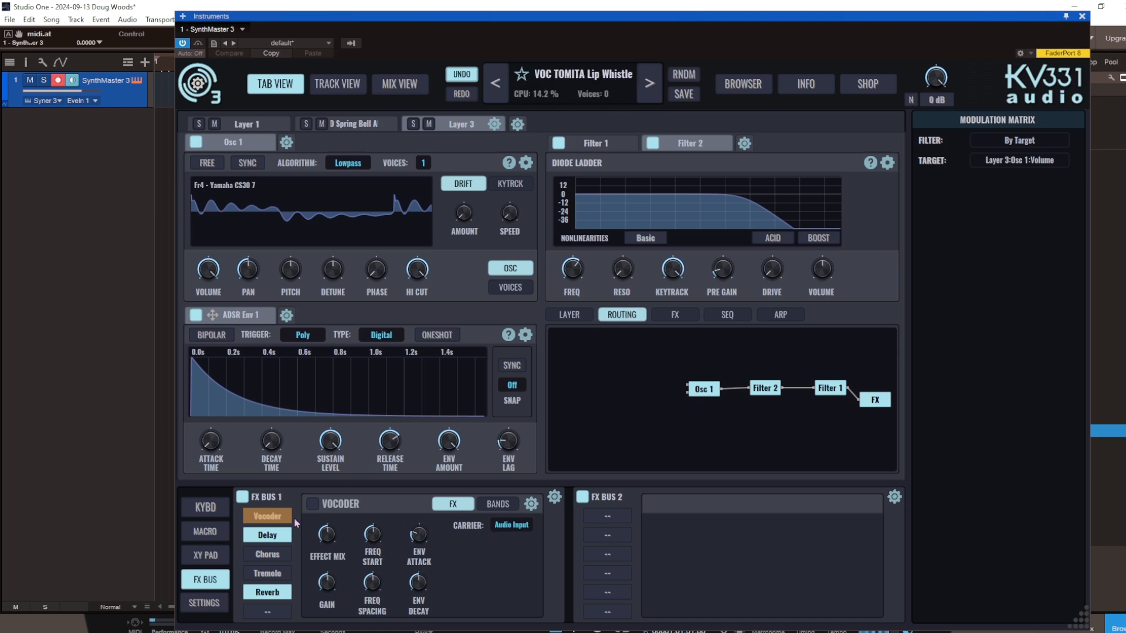
{"action": "left_click", "coordinate": [268, 519]}
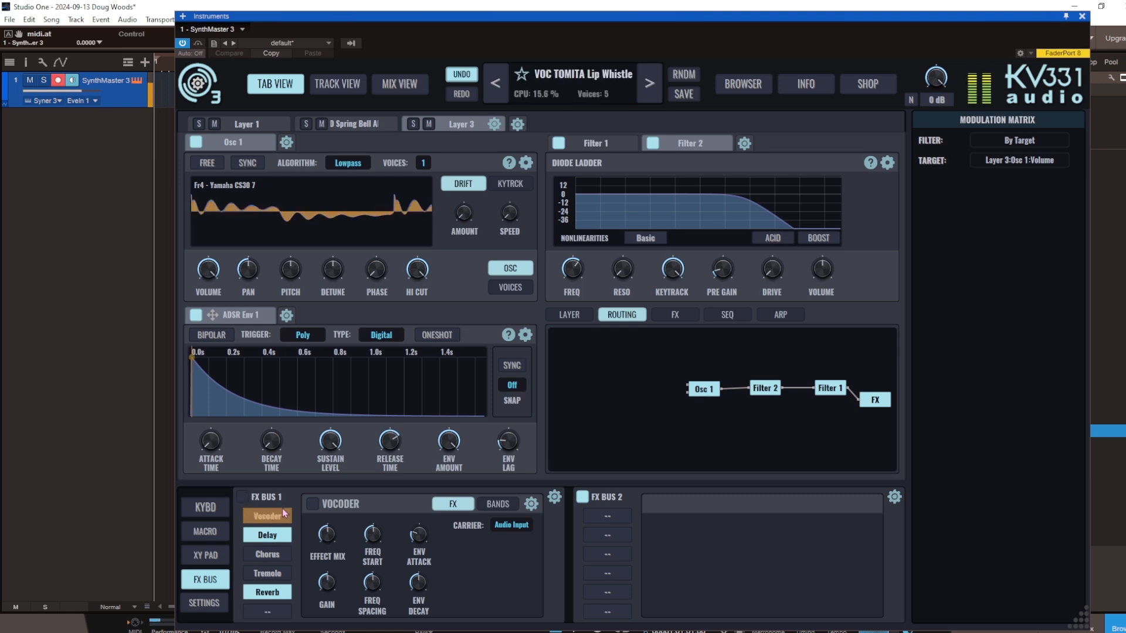
{"action": "left_click", "coordinate": [242, 497]}
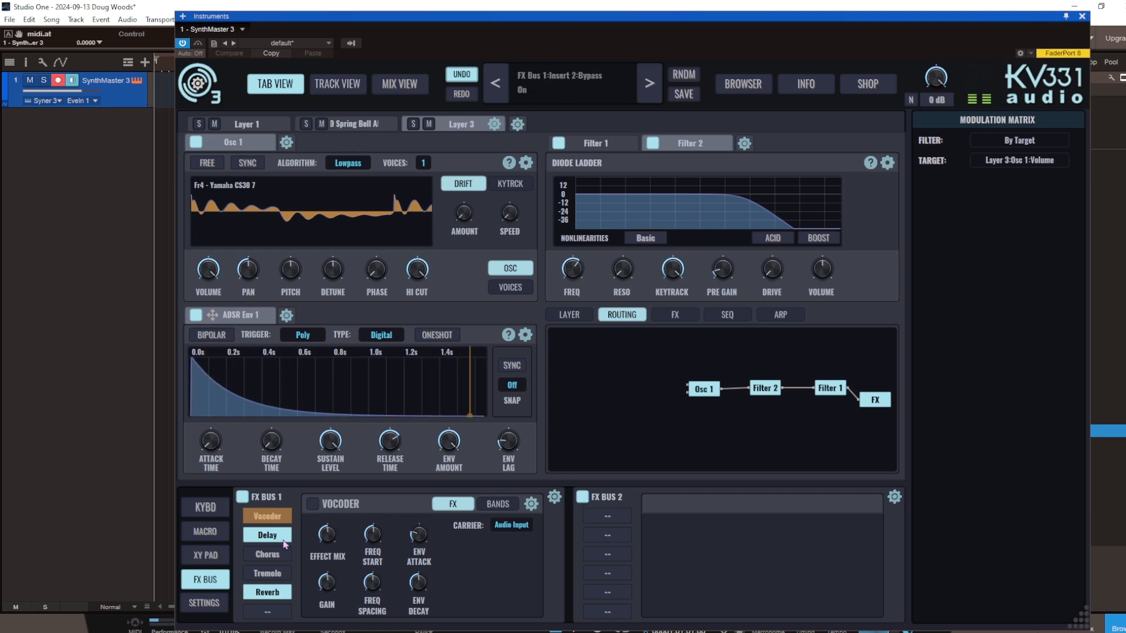
{"action": "left_click", "coordinate": [608, 516]}
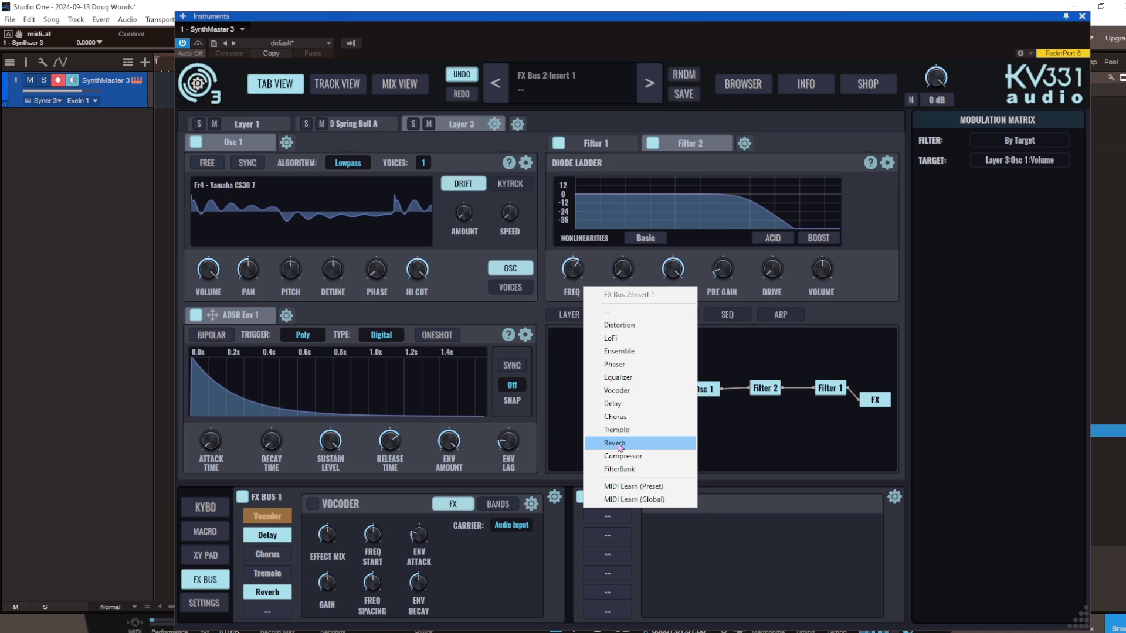
{"action": "left_click", "coordinate": [617, 325]}
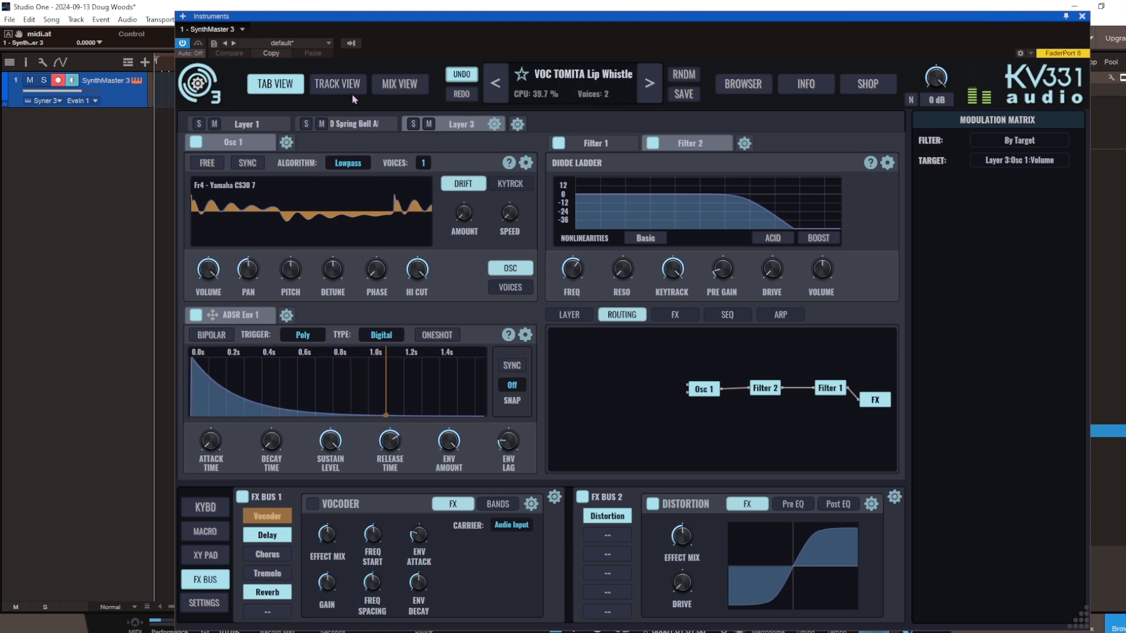
- Show the layer mixer and play a C5 note with the LED God's Groove BT preset
{"action": "left_click", "coordinate": [390, 85]}
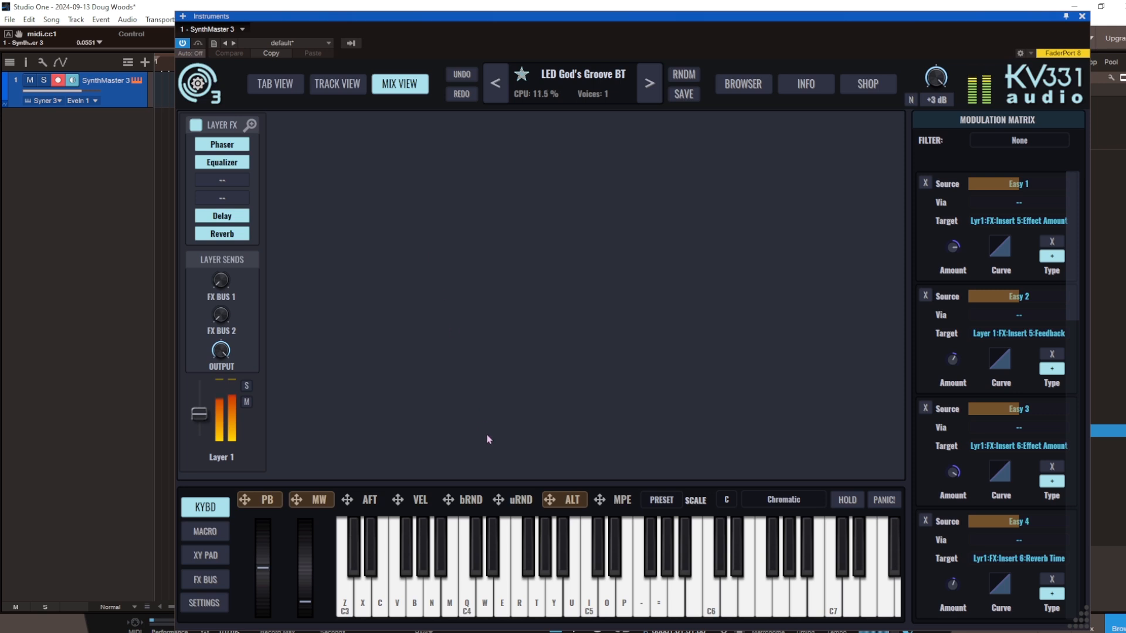
{"action": "left_click", "coordinate": [590, 601]}
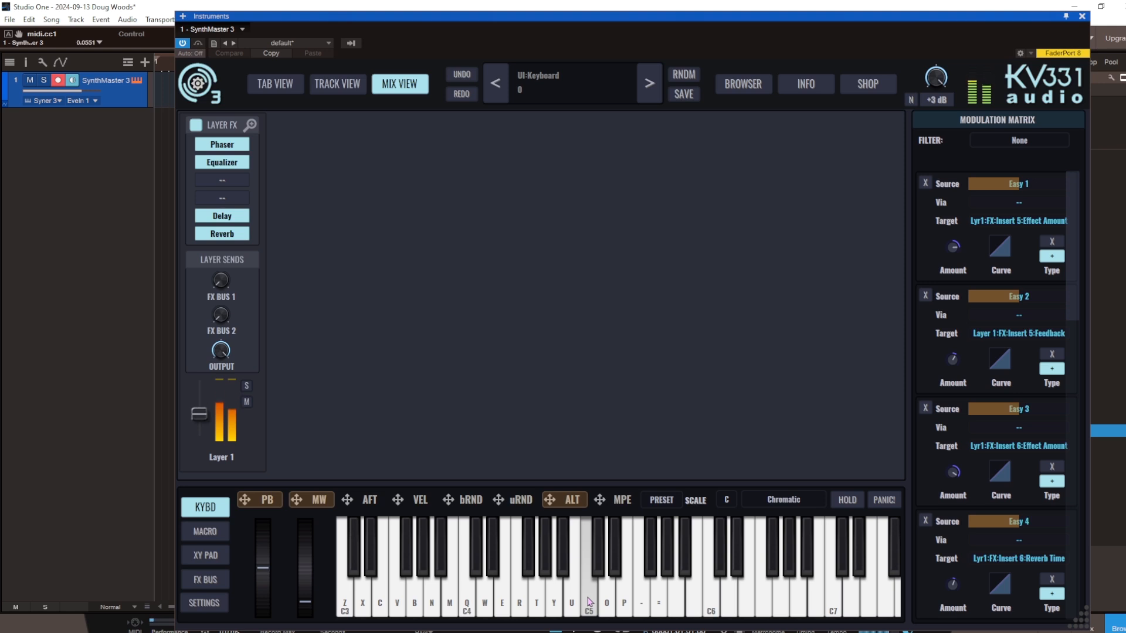
- Audition the LED Pure Analog DP, LED Soft Crystal ARK and PAD Abandoned NL presets, viewing the first one's track and layer parameters
{"action": "left_click", "coordinate": [648, 93]}
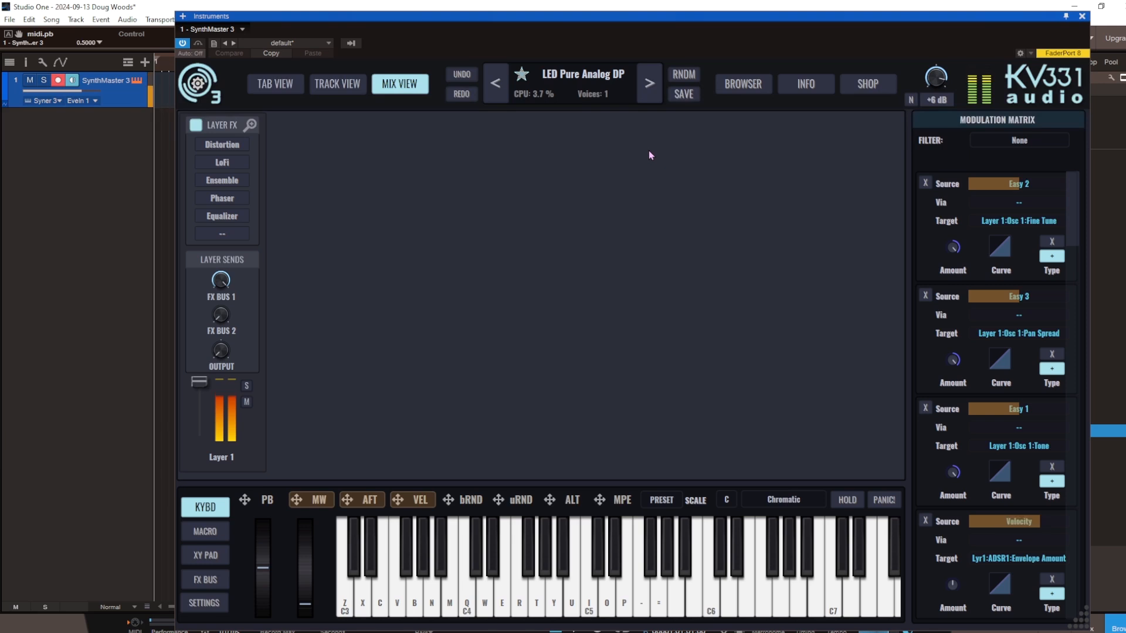
{"action": "left_click", "coordinate": [338, 84]}
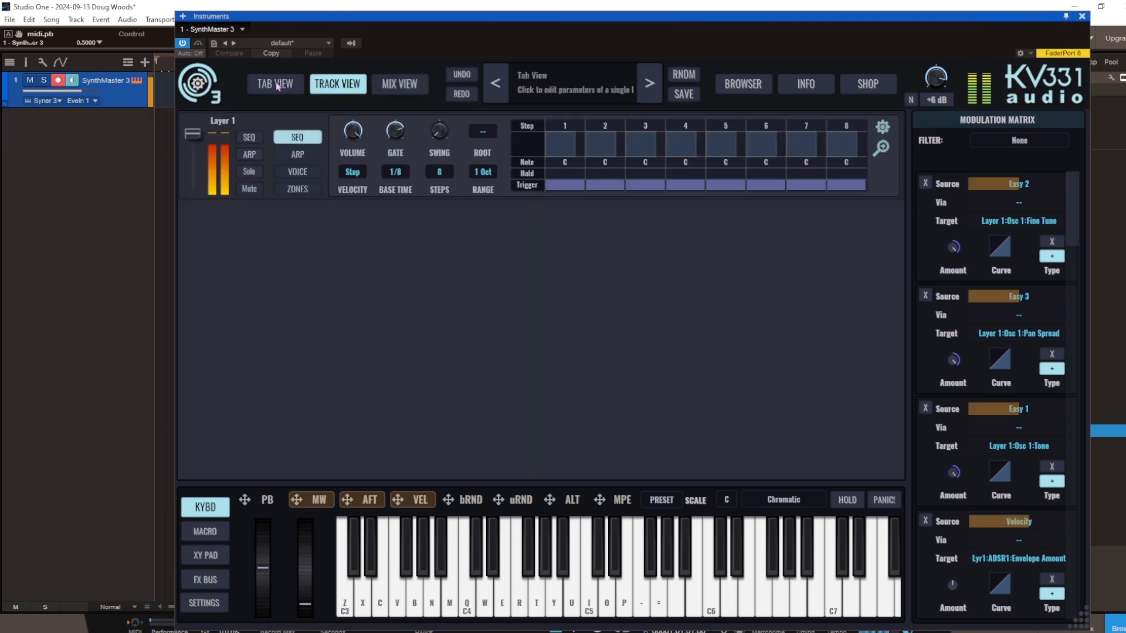
{"action": "left_click", "coordinate": [278, 86]}
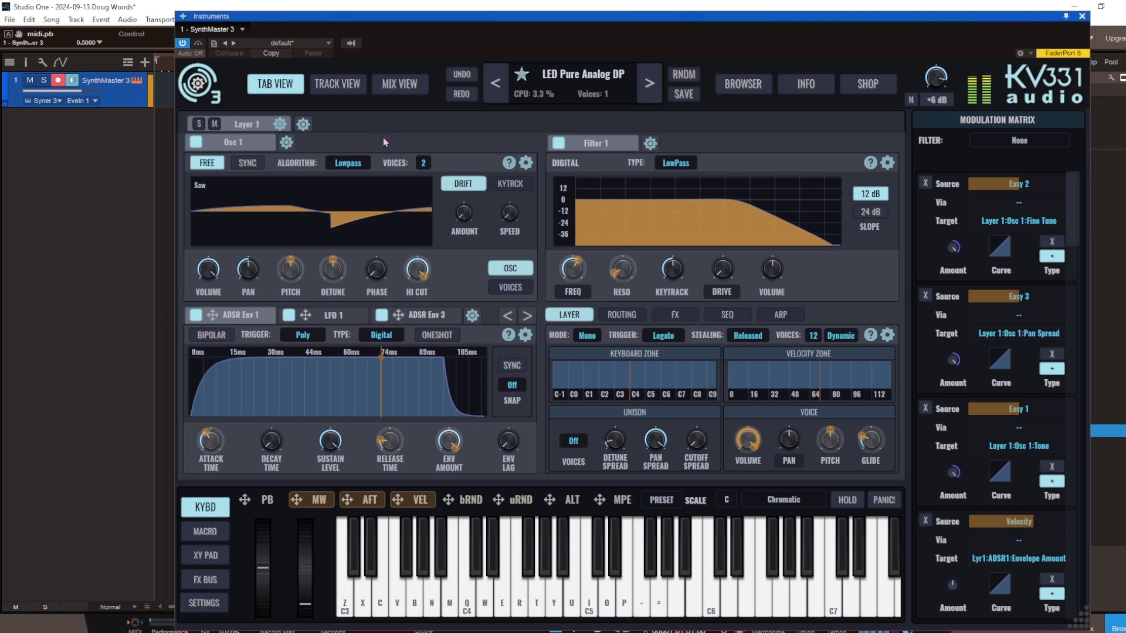
{"action": "left_click", "coordinate": [649, 97]}
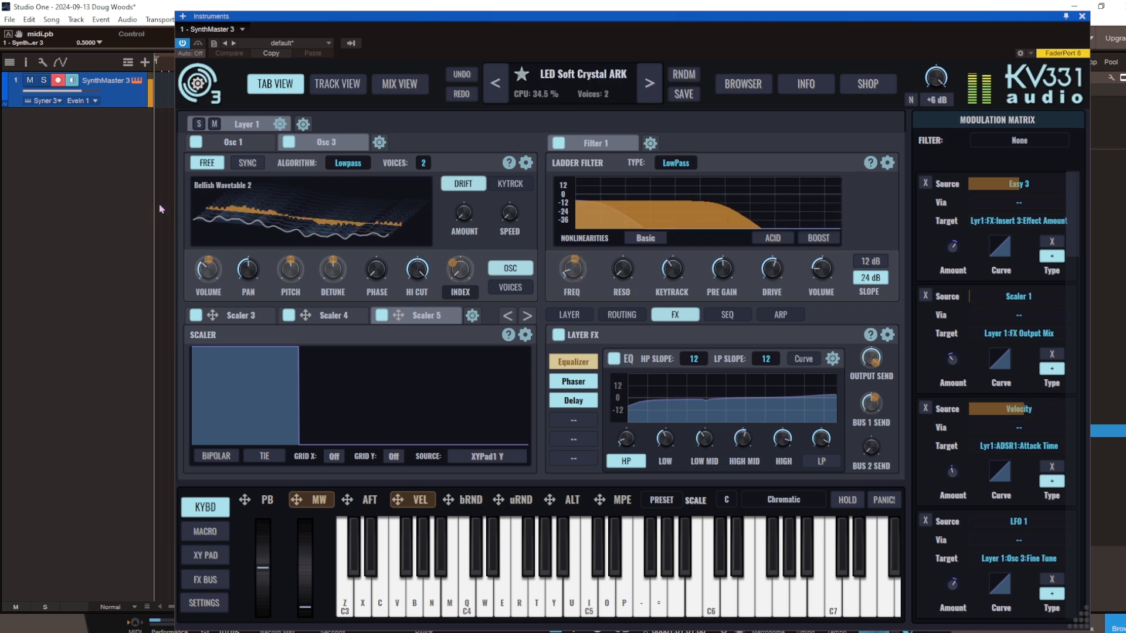
{"action": "left_click", "coordinate": [644, 93]}
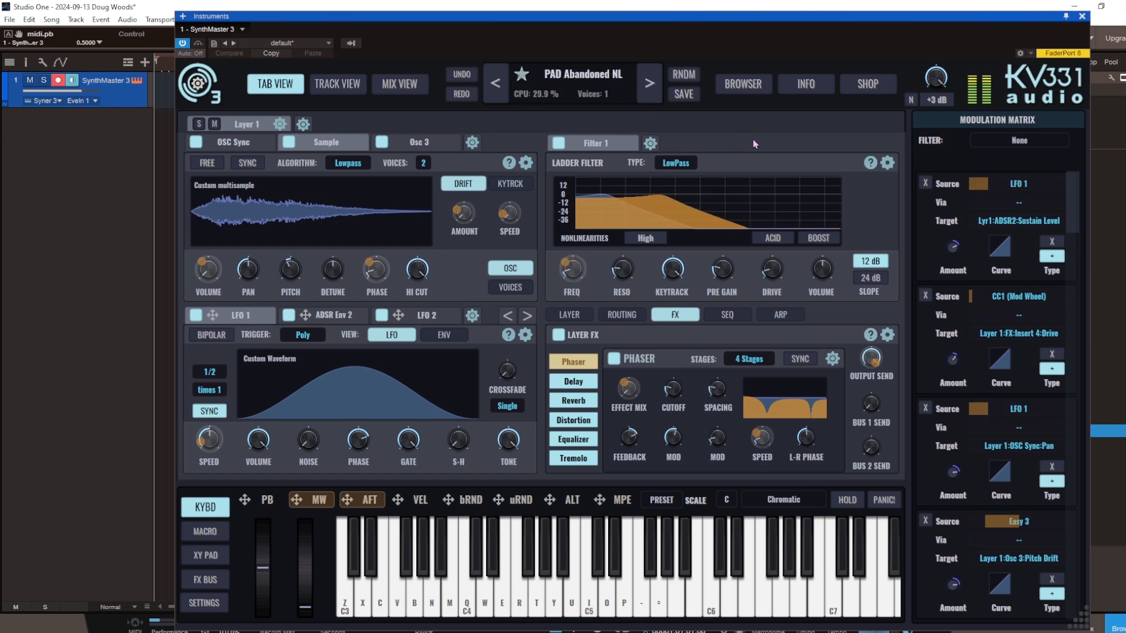
- Load the SEQ Closed Eyed View BT preset from My Favourites
{"action": "left_click", "coordinate": [743, 83]}
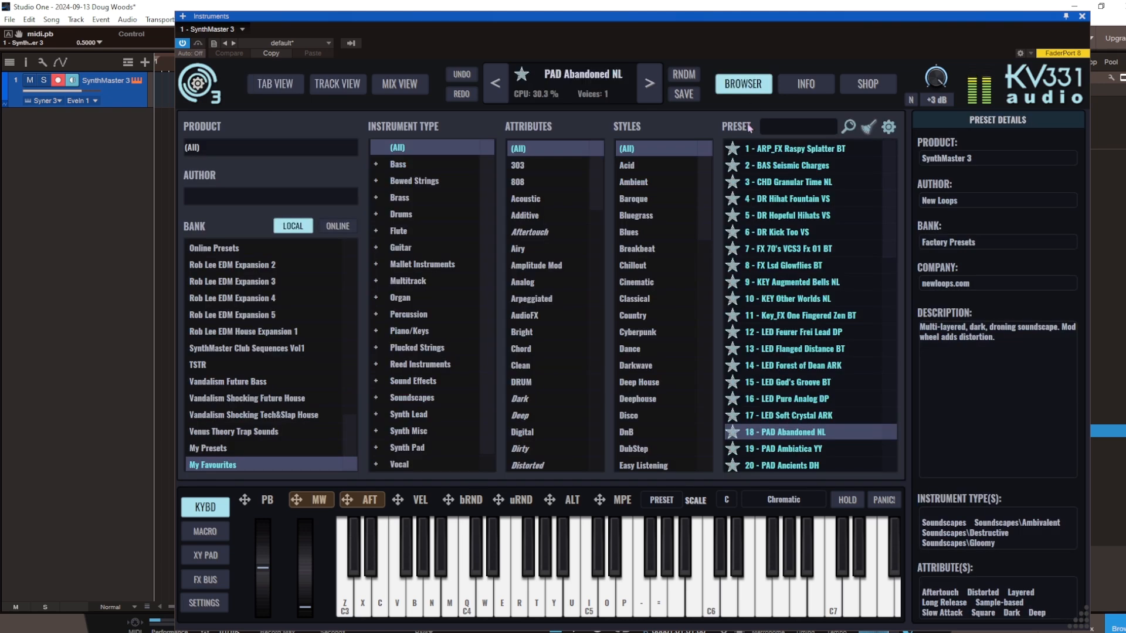
{"action": "scroll", "coordinate": [885, 289], "scroll_direction": "down", "scroll_amount": 3}
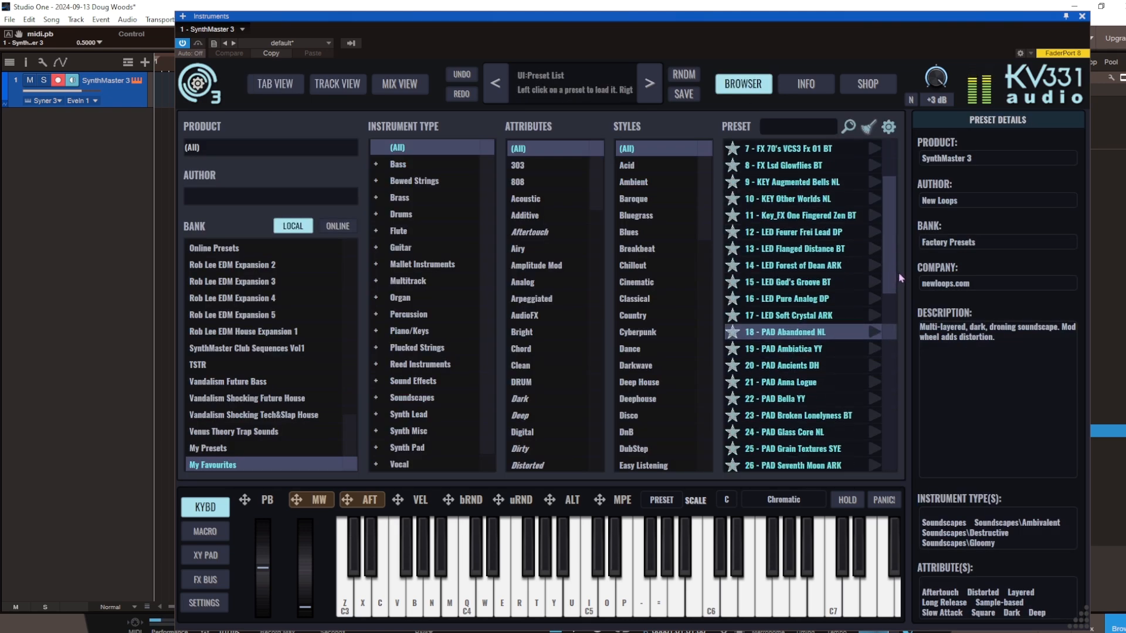
{"action": "scroll", "coordinate": [905, 295], "scroll_direction": "down", "scroll_amount": 1}
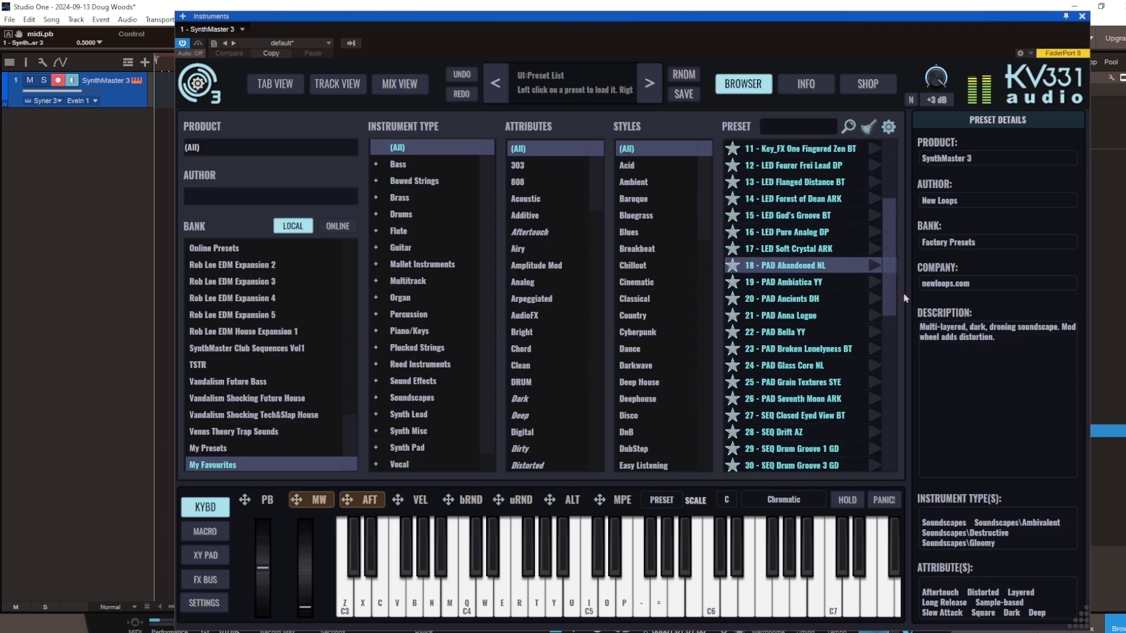
{"action": "scroll", "coordinate": [905, 301], "scroll_direction": "down", "scroll_amount": 3}
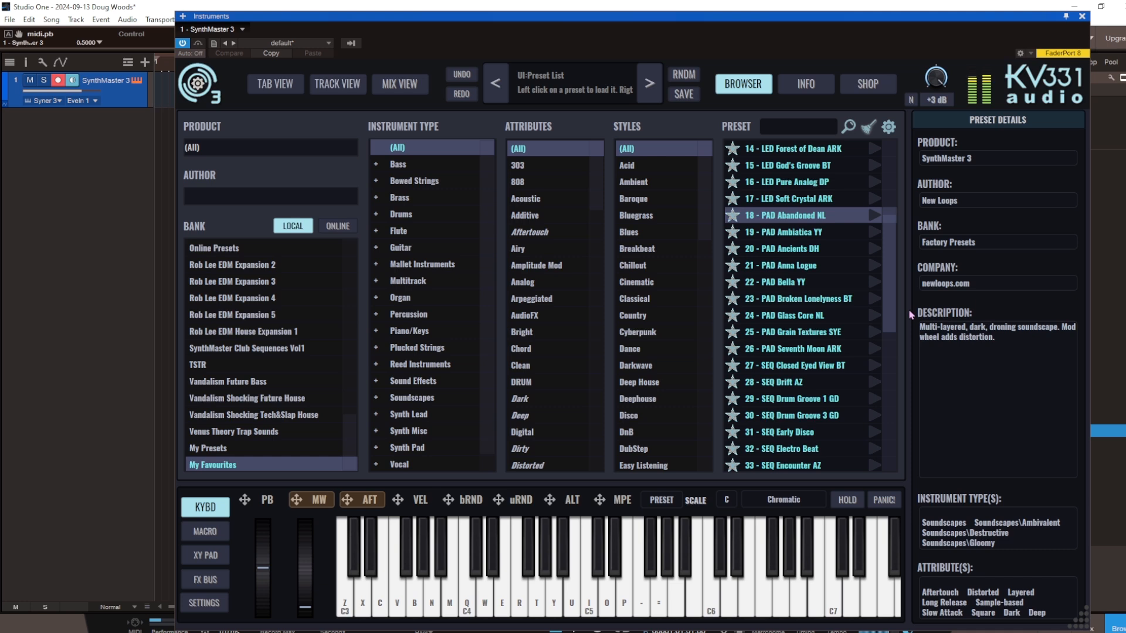
{"action": "left_click", "coordinate": [807, 367]}
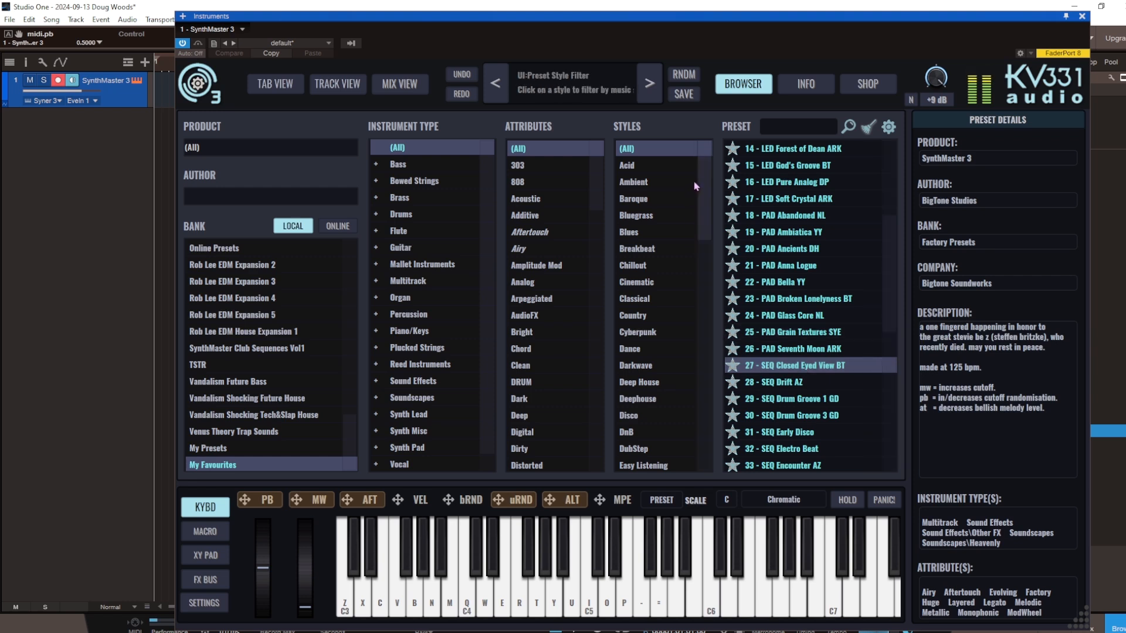
- Examine the preset's layers as tabs and tracks, and inspect Layer 4's sequence in the enlarged sequencer editor
{"action": "left_click", "coordinate": [292, 84]}
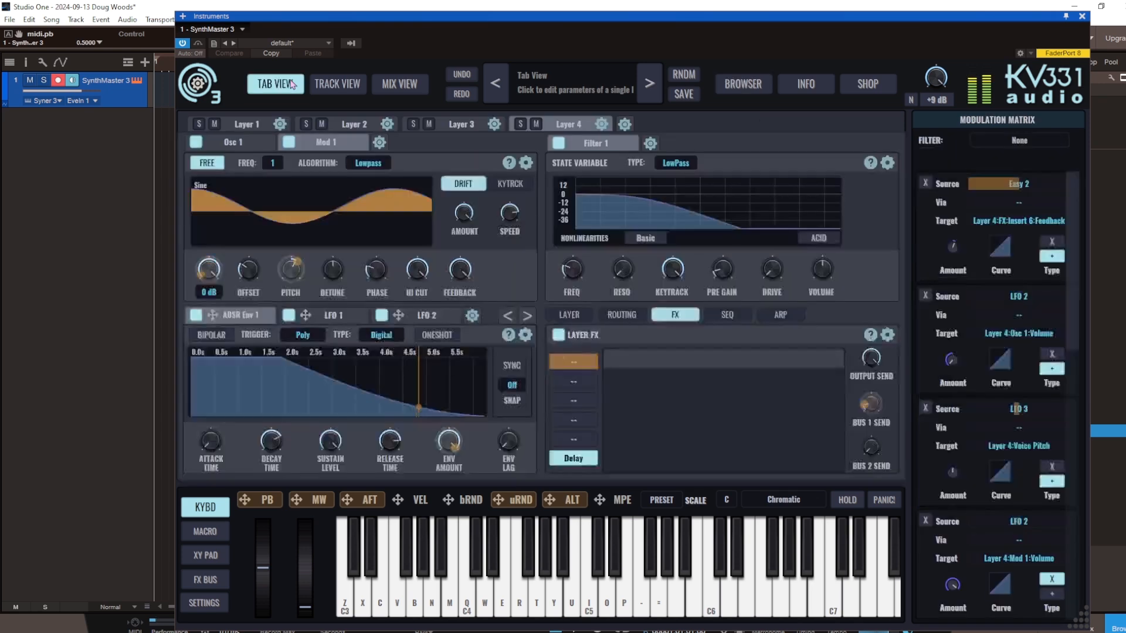
{"action": "left_click", "coordinate": [336, 84]}
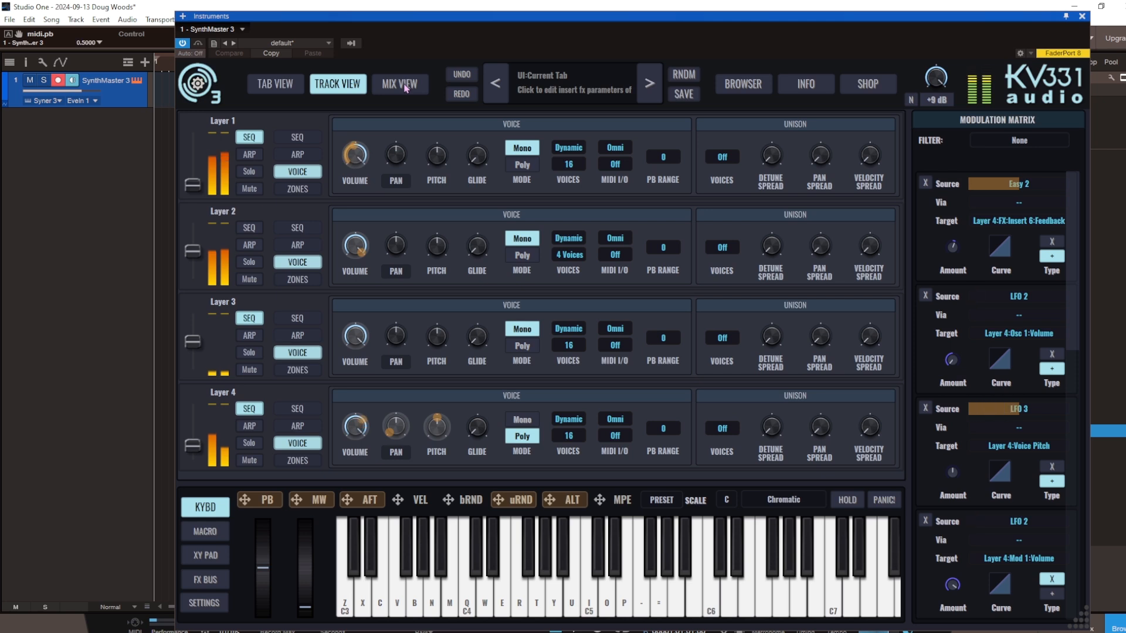
{"action": "left_click", "coordinate": [275, 84]}
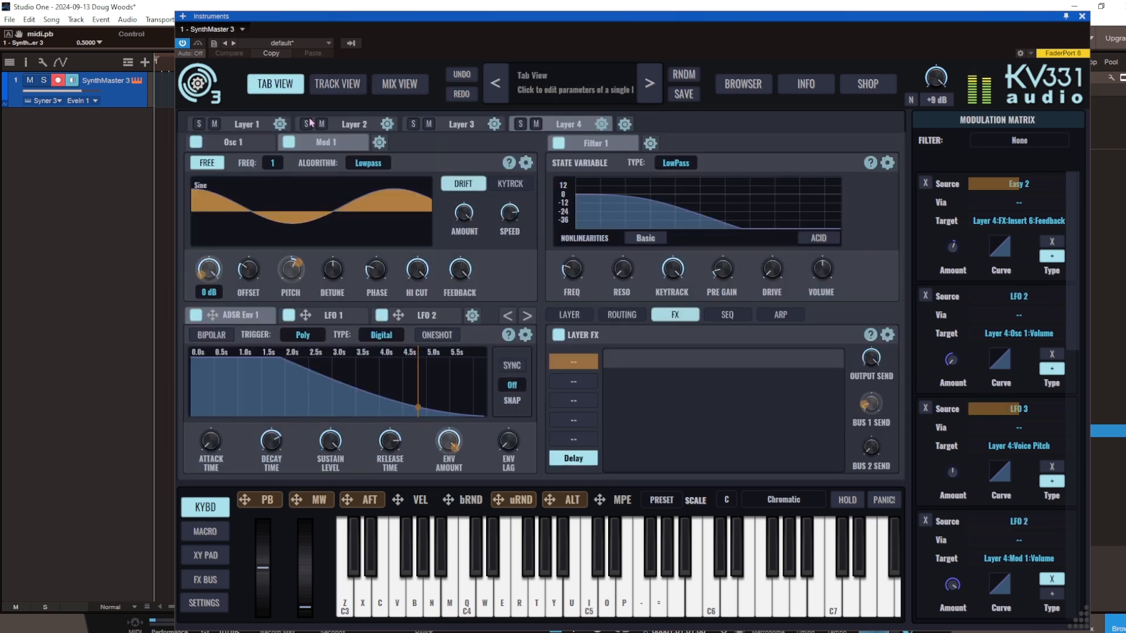
{"action": "left_click", "coordinate": [727, 315]}
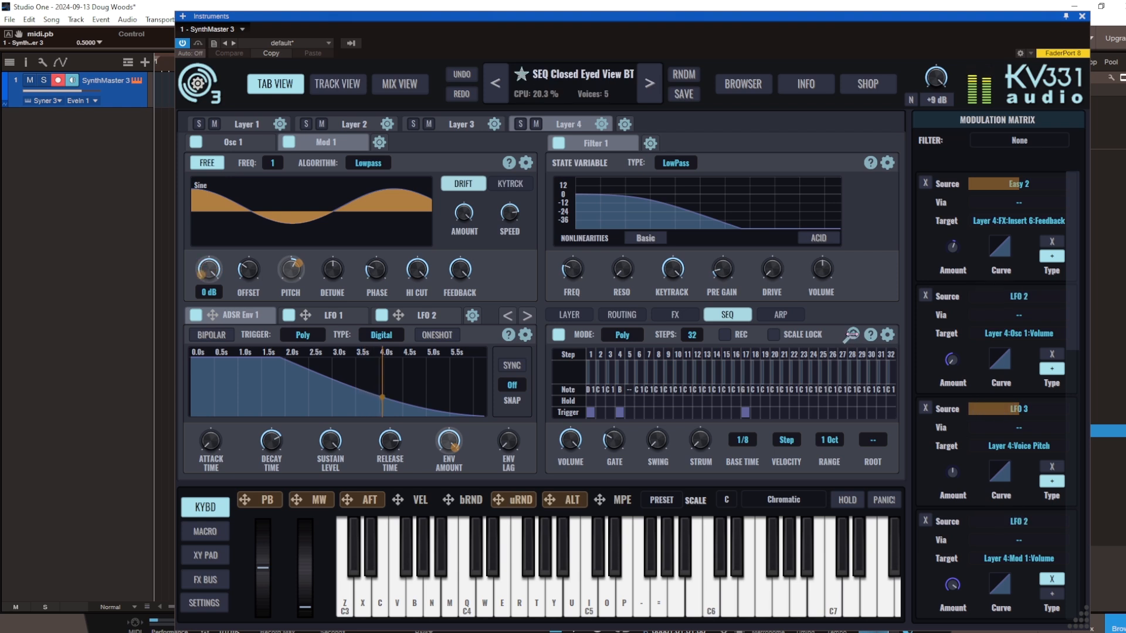
{"action": "left_click", "coordinate": [851, 335]}
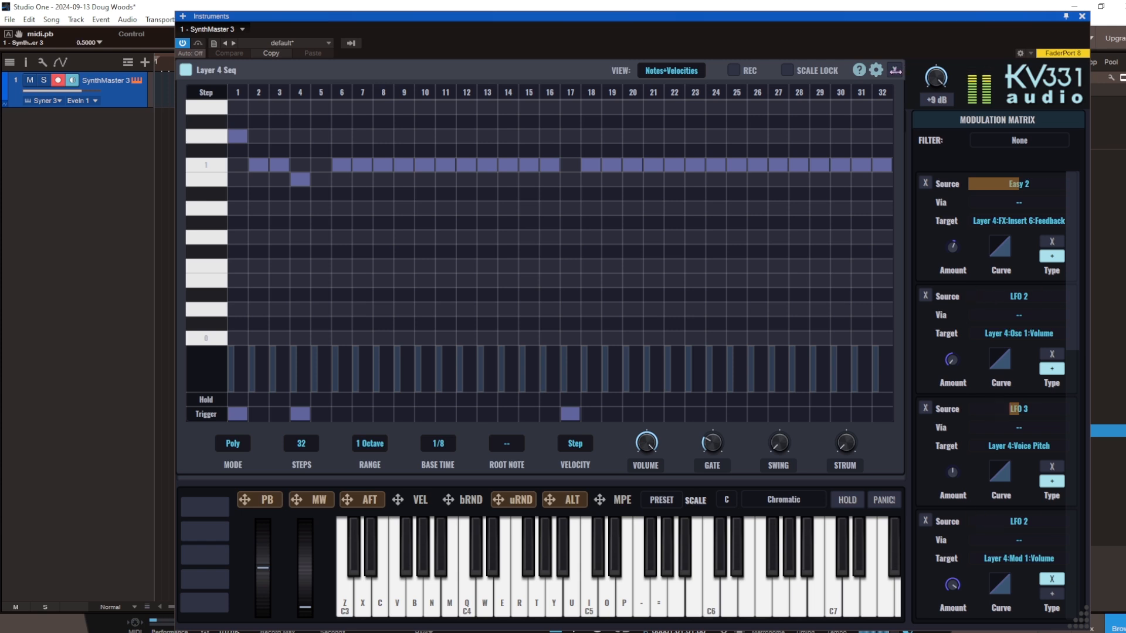
{"action": "left_click", "coordinate": [896, 70]}
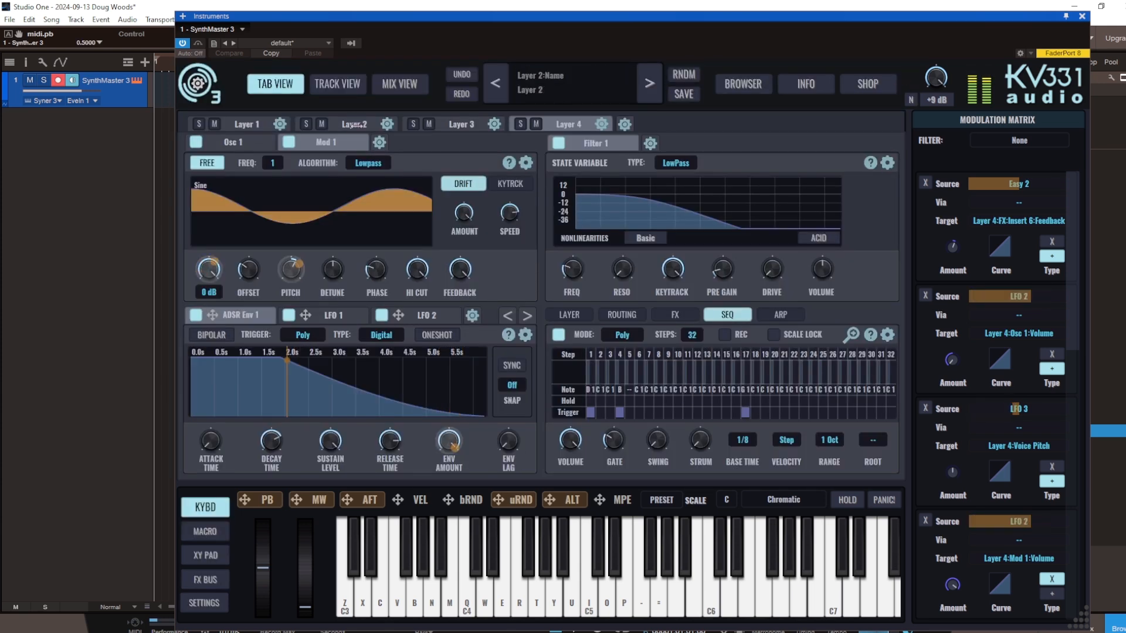
- Examine the sequencer patterns of Layers 3, 4 and 1, and Layer 4's arpeggiator settings
{"action": "left_click", "coordinate": [462, 124]}
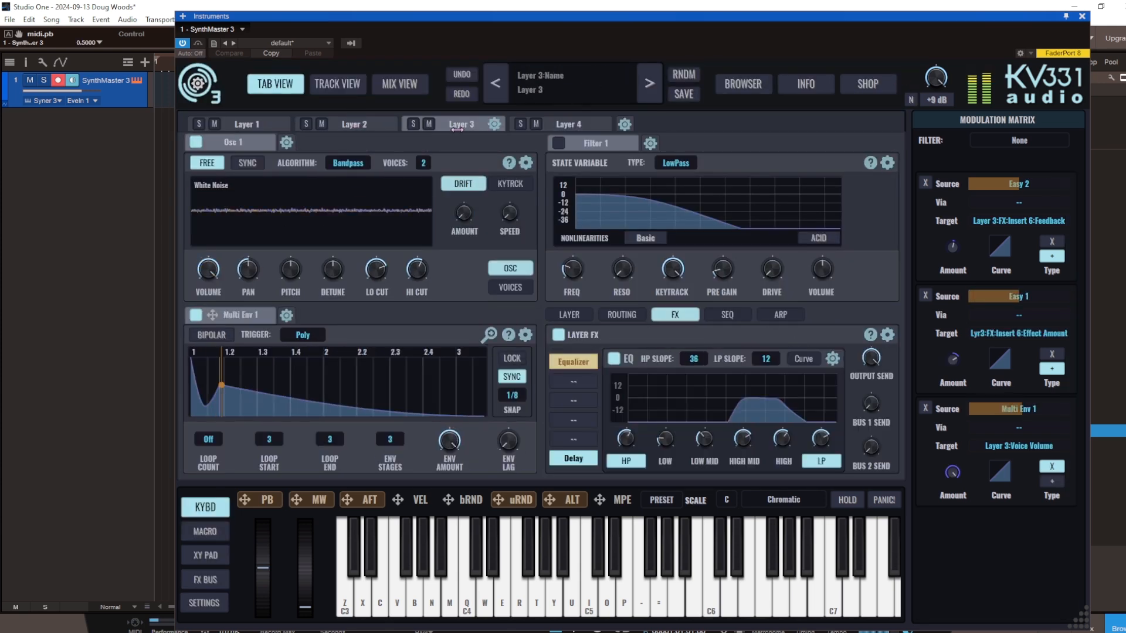
{"action": "left_click", "coordinate": [727, 316]}
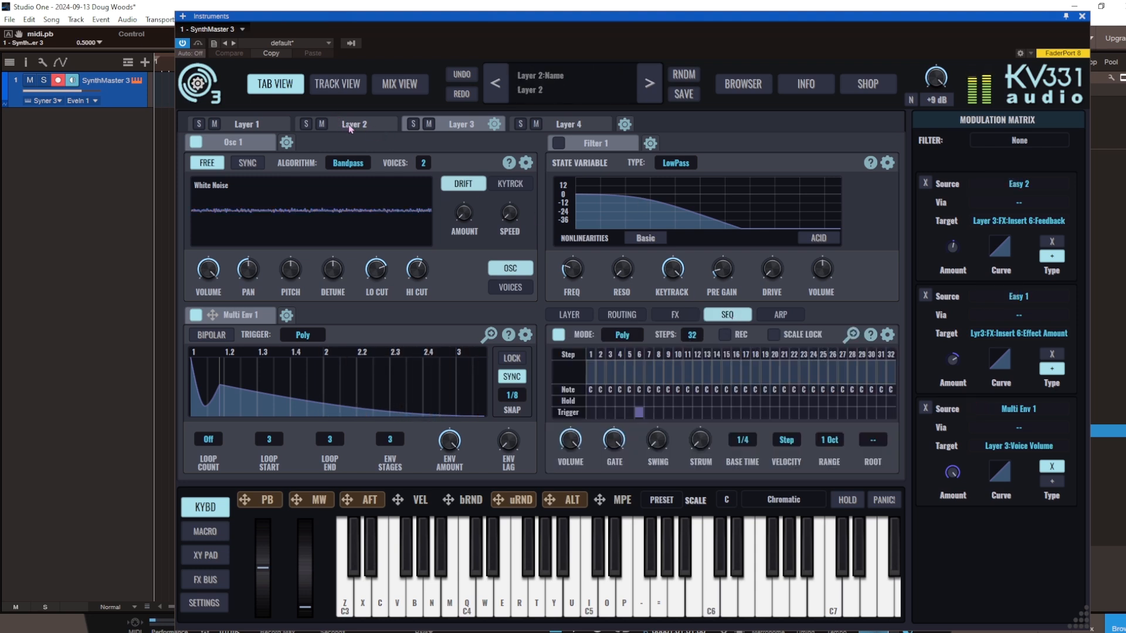
{"action": "left_click", "coordinate": [571, 126]}
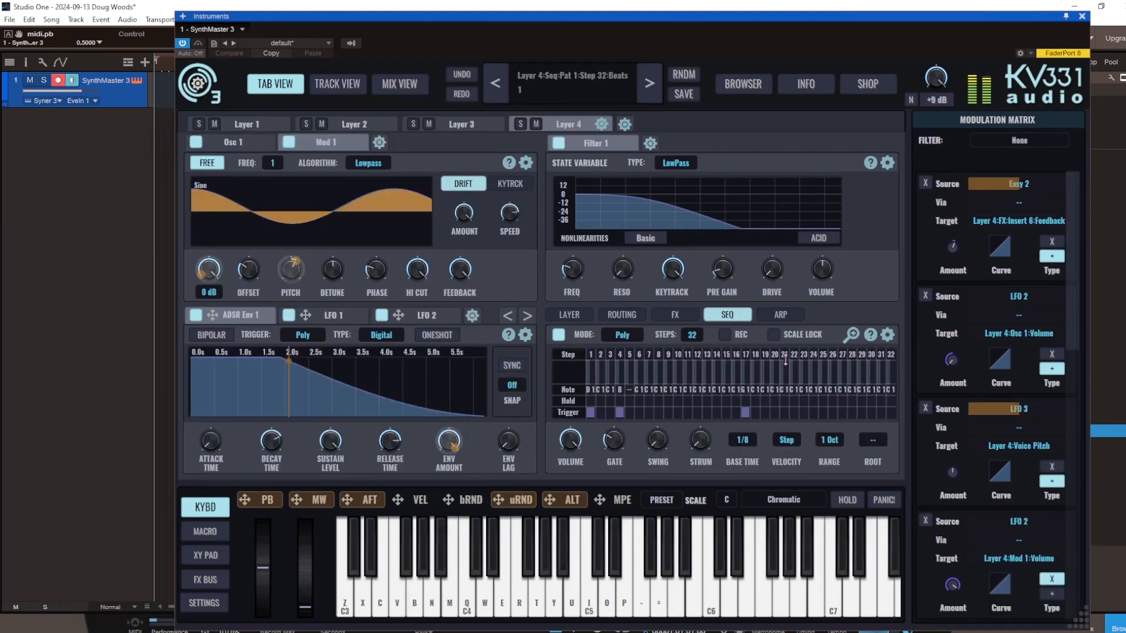
{"action": "left_click", "coordinate": [776, 317]}
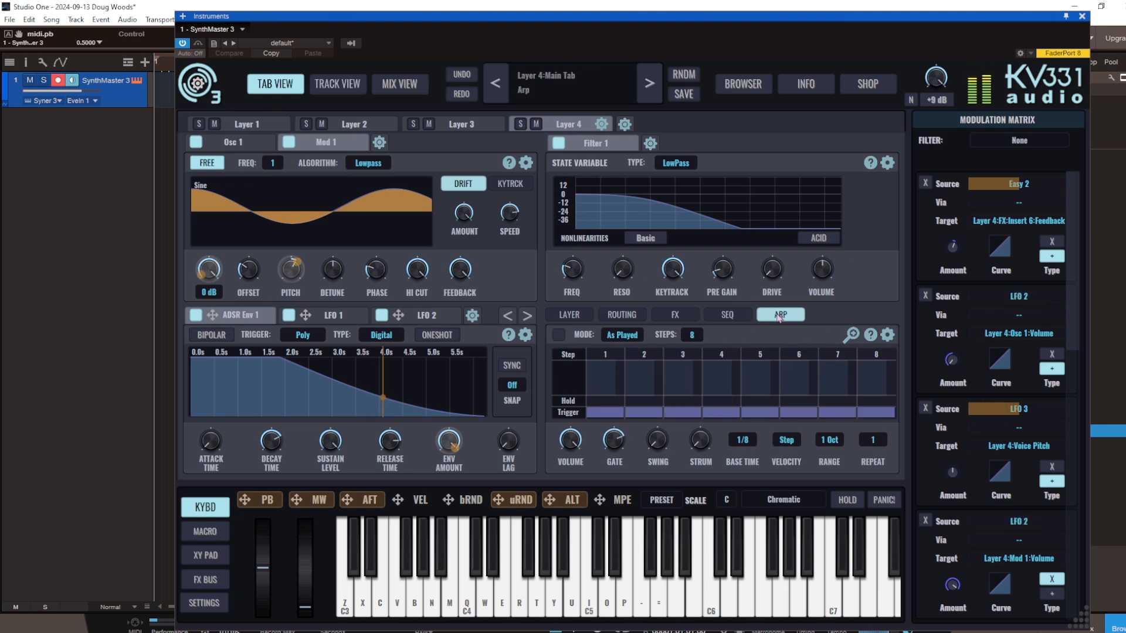
{"action": "left_click", "coordinate": [738, 318]}
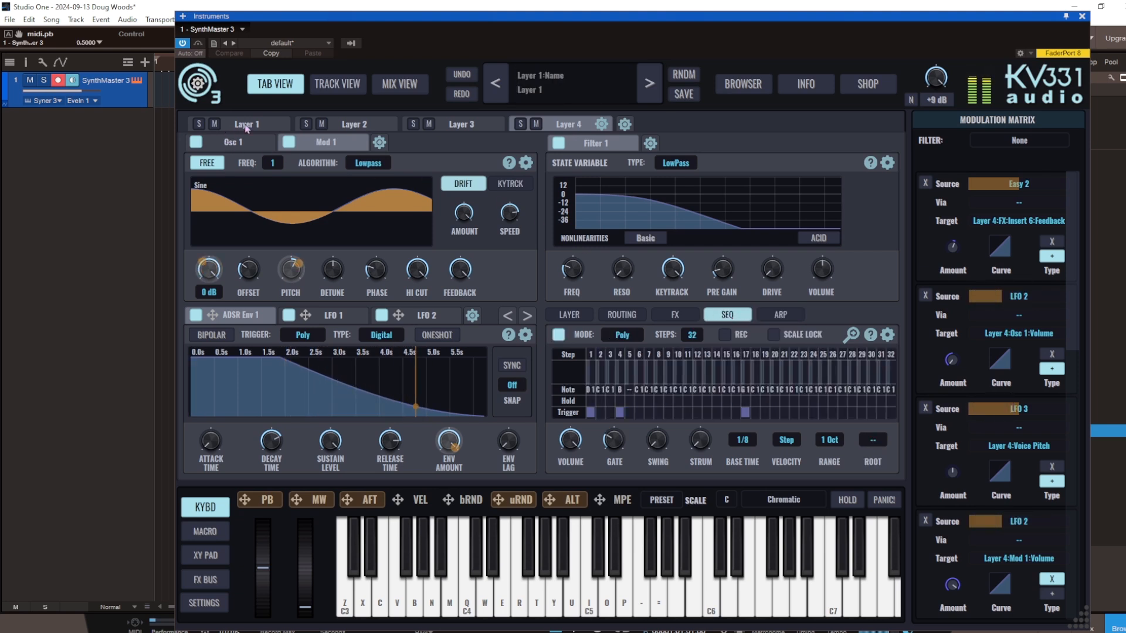
{"action": "left_click", "coordinate": [246, 126]}
{"action": "left_click", "coordinate": [727, 317]}
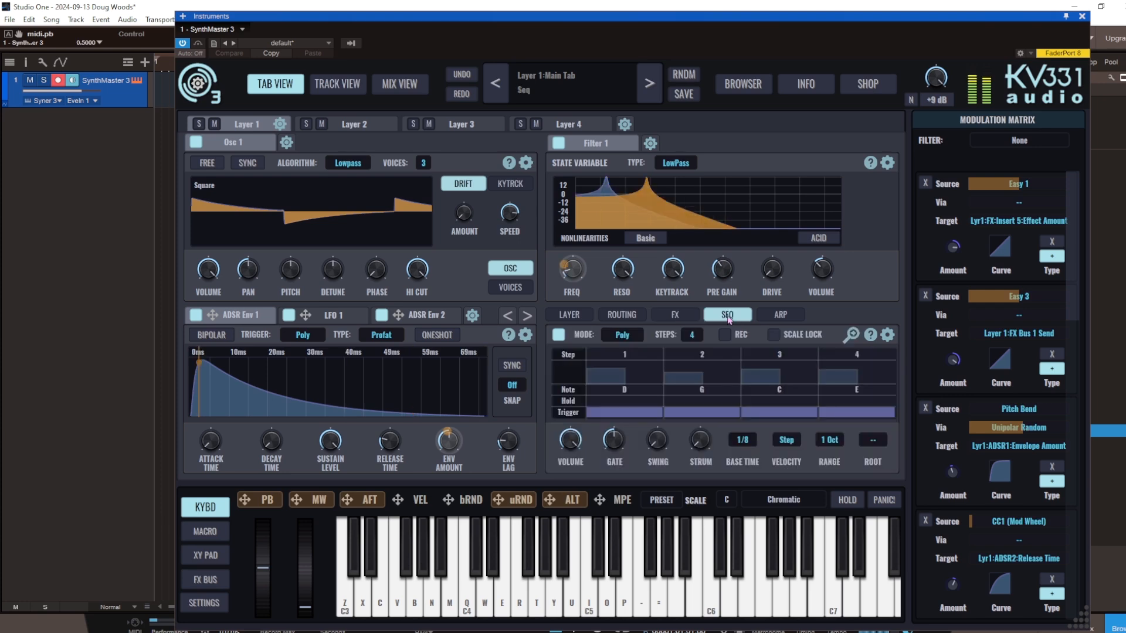